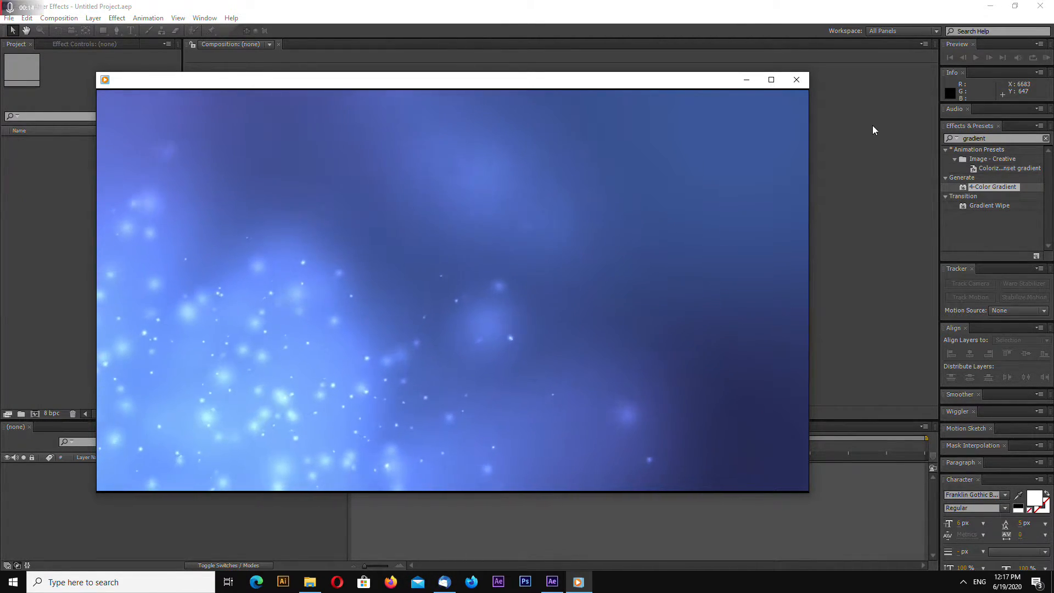
Review the finished Bokeh Effect Looped Animation video, checking its start and its loop point near the end, and close the player.
mouse_move(700, 237)
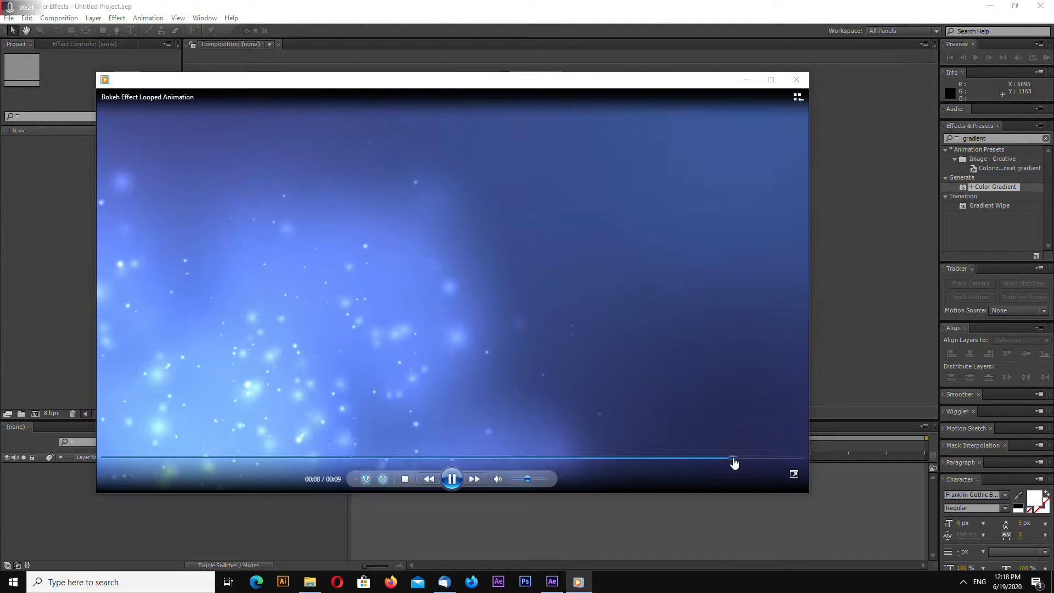
click(731, 458)
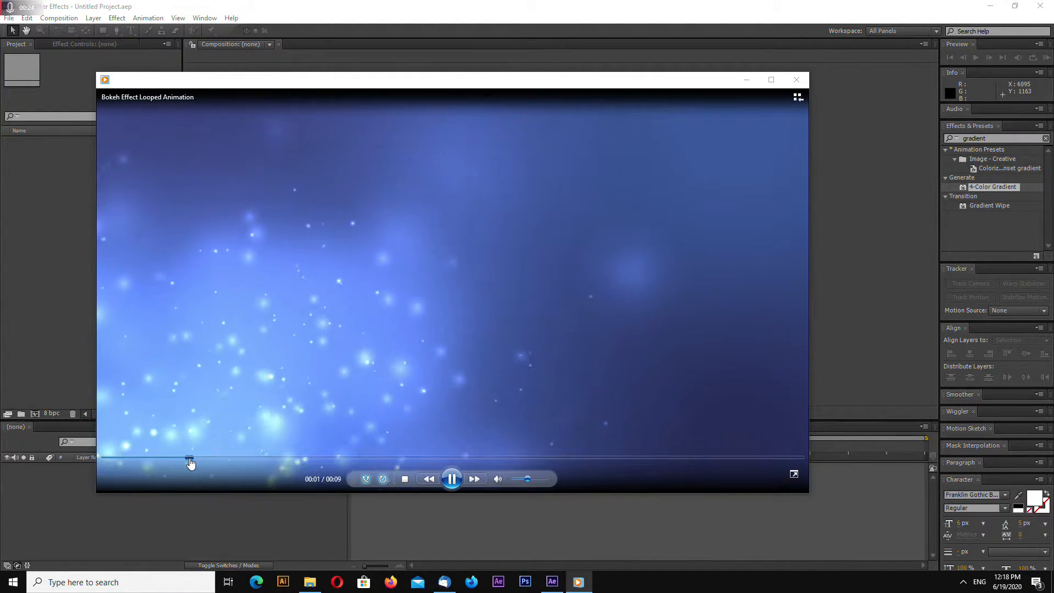
click(775, 458)
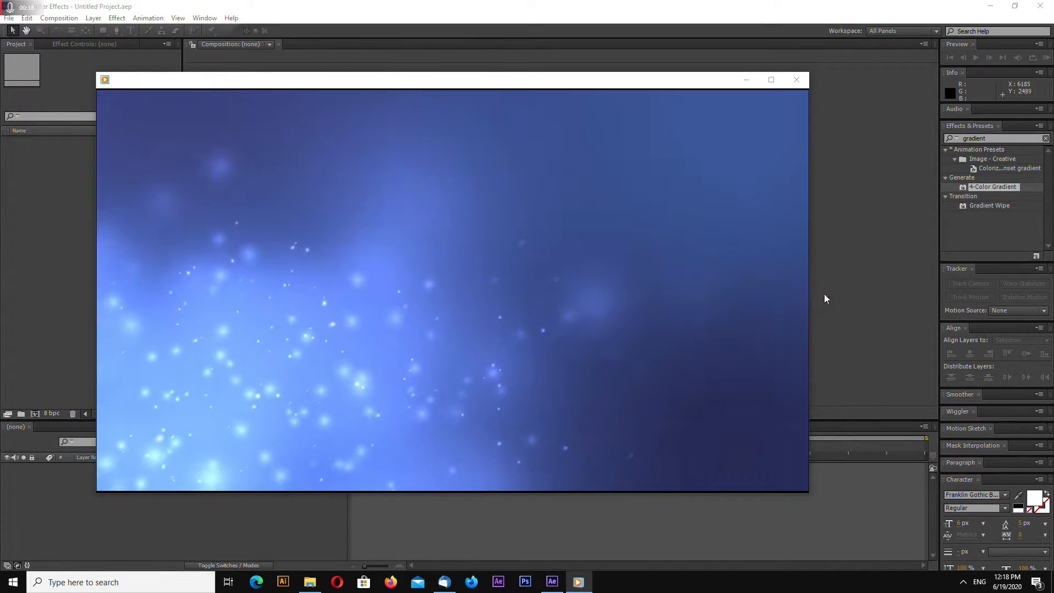
mouse_move(801, 325)
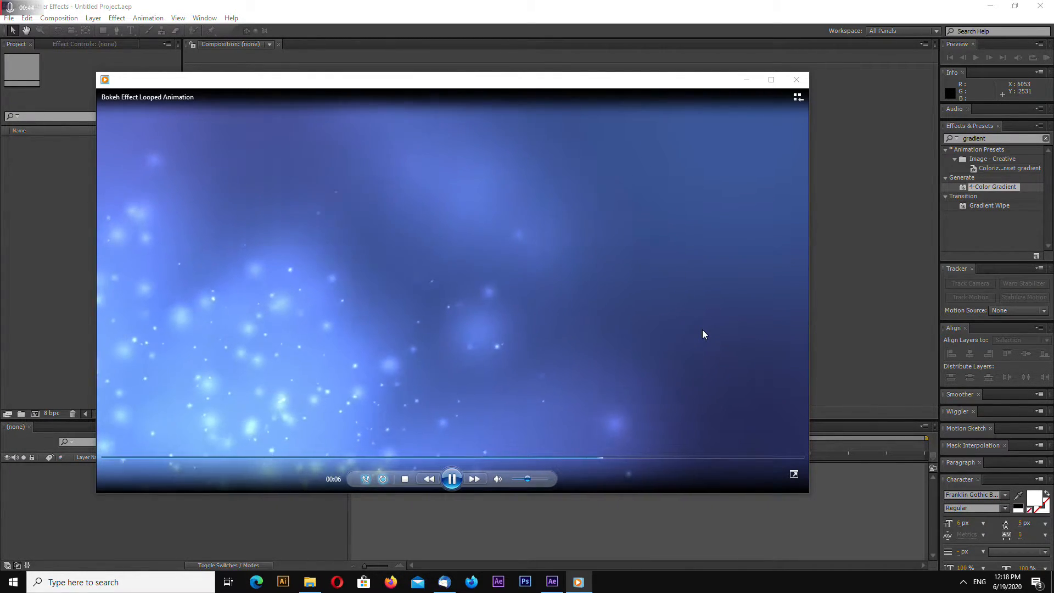
click(796, 80)
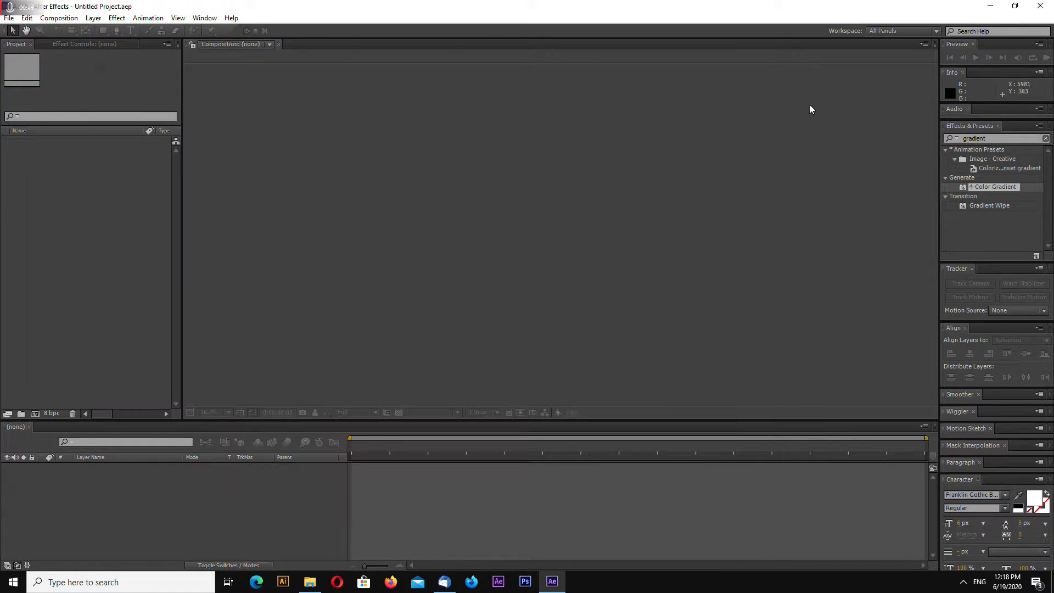
Create a composition named Main at 3840 x 2160 px and 60 fps with a duration of 10 seconds.
click(59, 18)
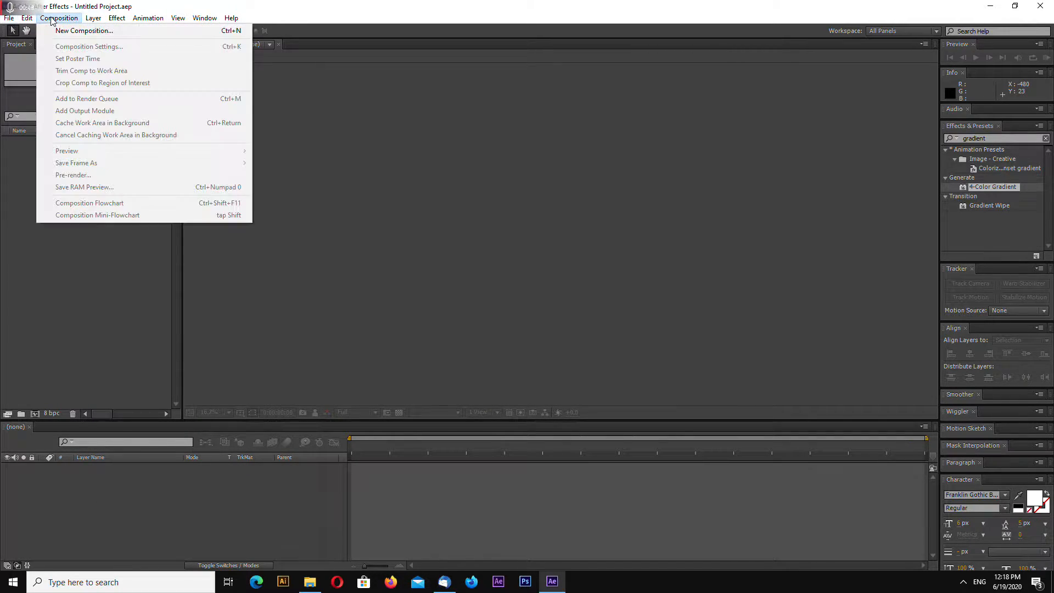
click(55, 24)
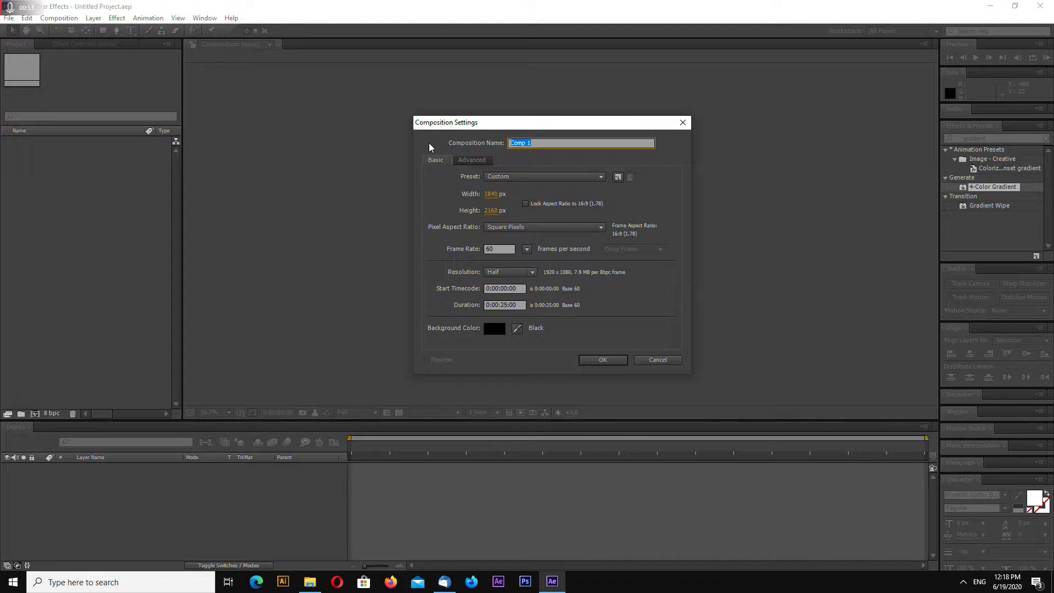
text(Main)
click(502, 305)
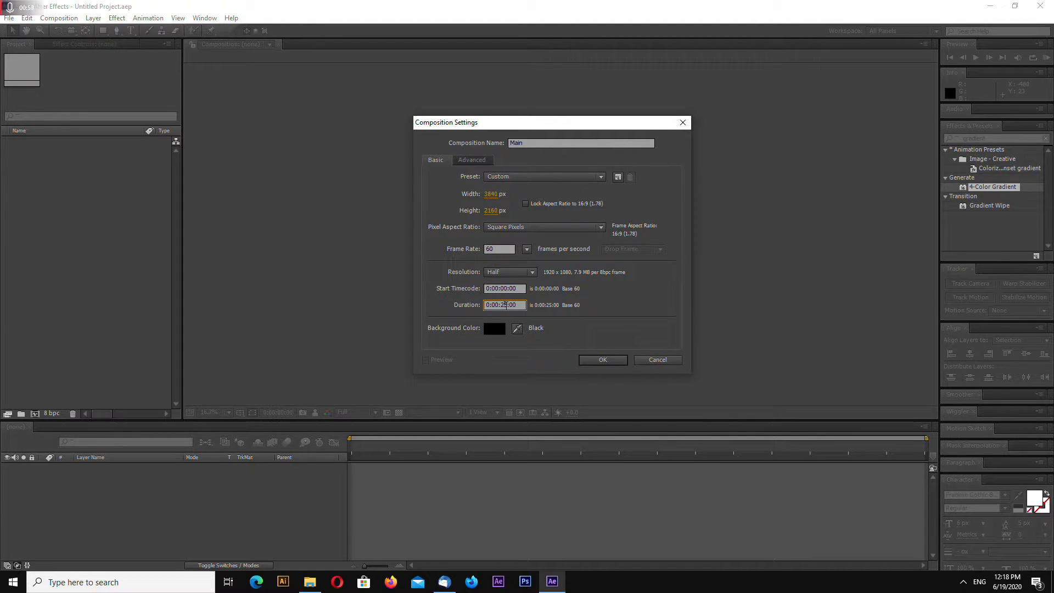
text(10)
click(603, 361)
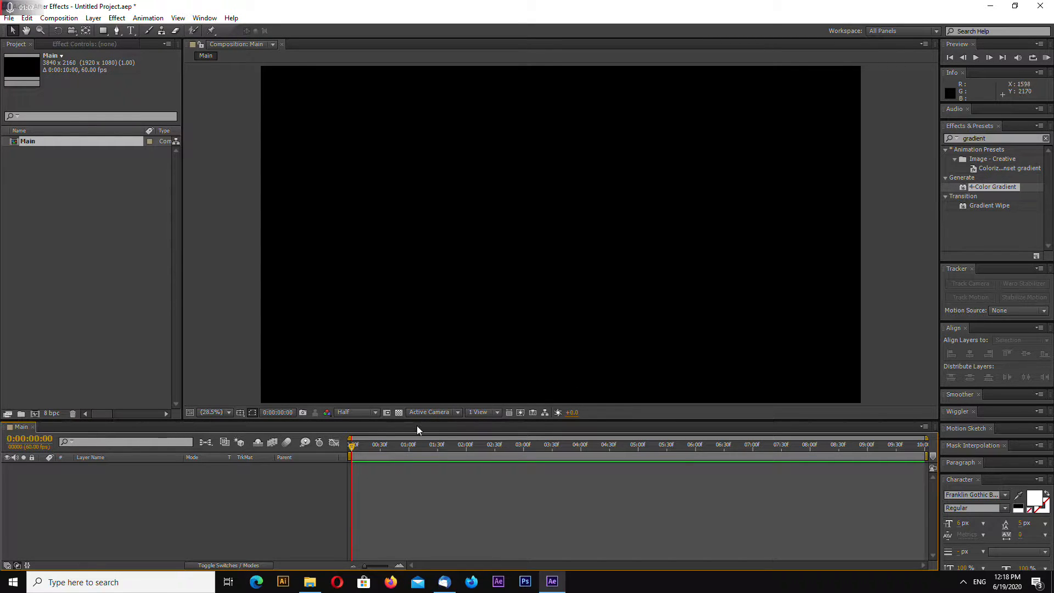
Create a second composition named Particles 1 at 3840 x 2160 px and 60 fps, with a duration of 25 seconds.
drag(417, 421, 416, 435)
click(34, 242)
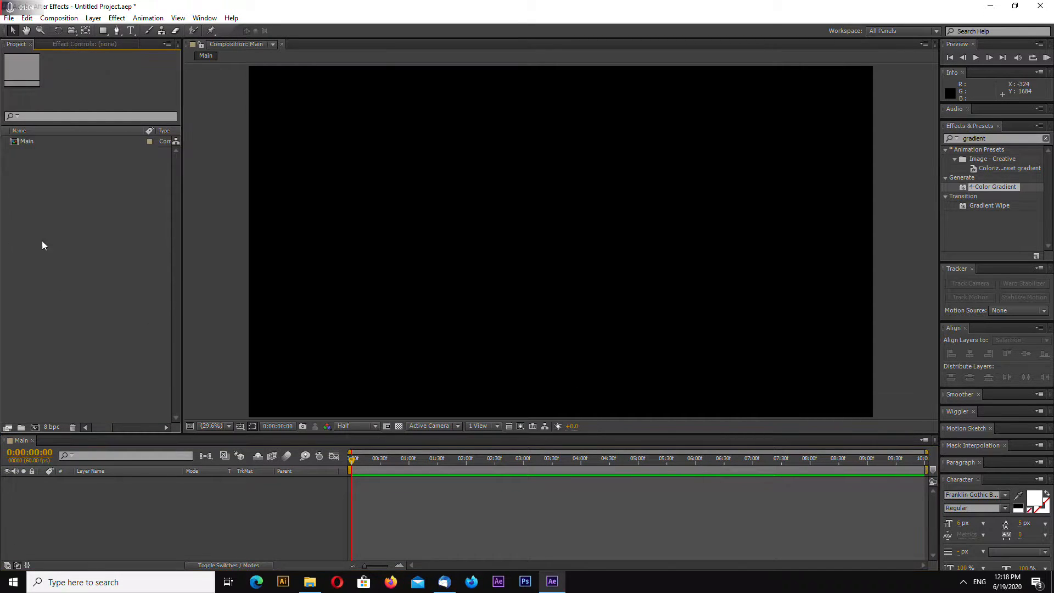
right_click(61, 189)
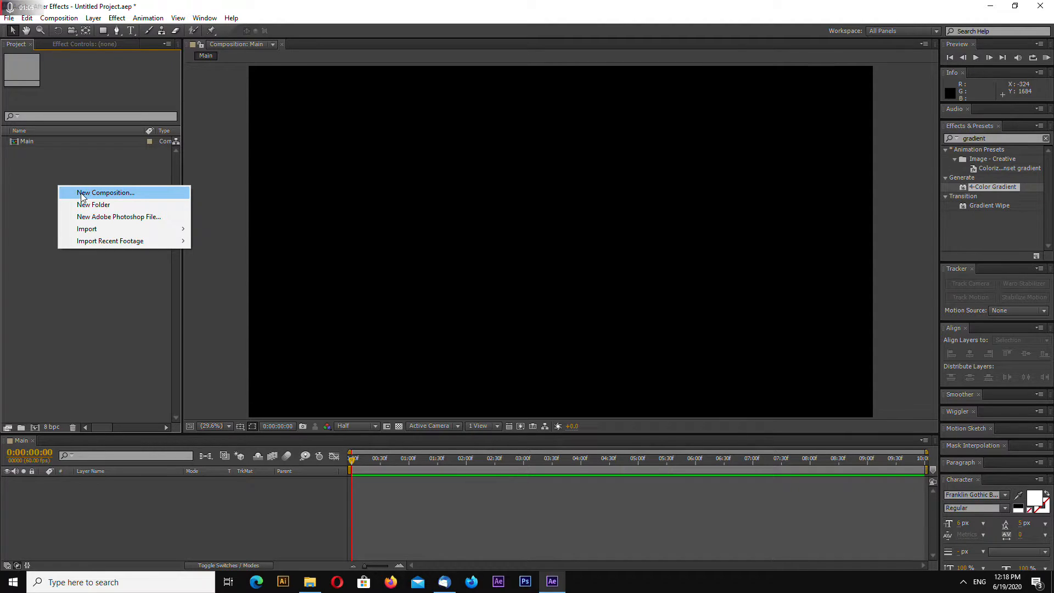
click(81, 193)
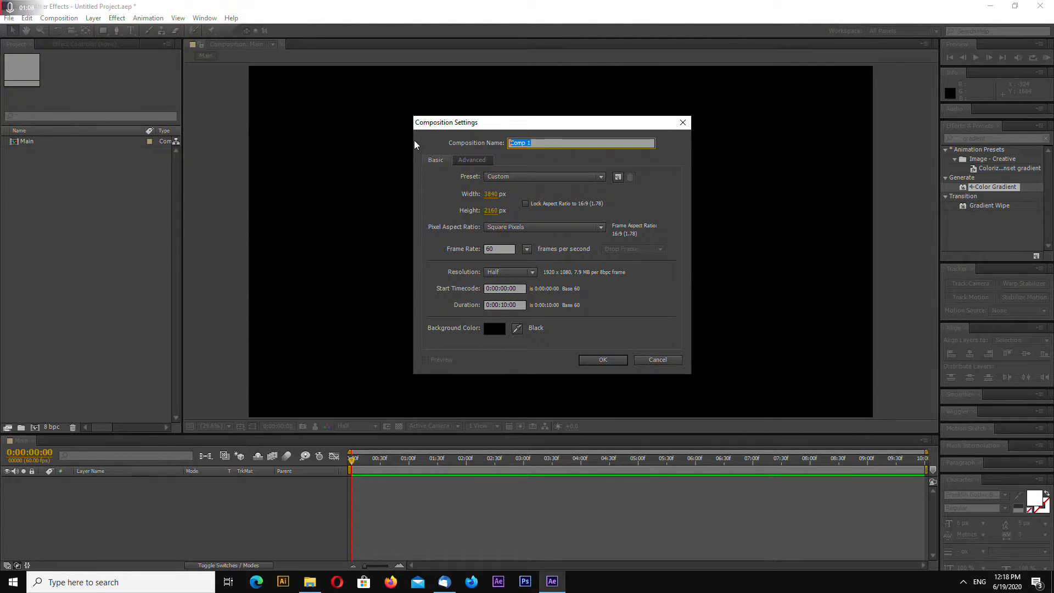
text(Particles)
click(507, 305)
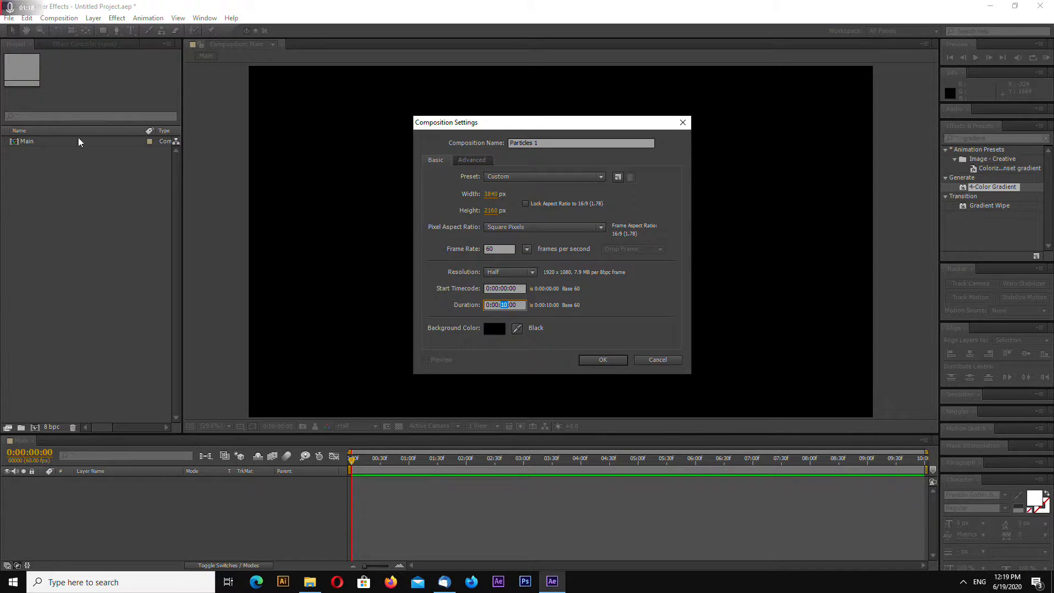
text(25)
drag(608, 123, 582, 124)
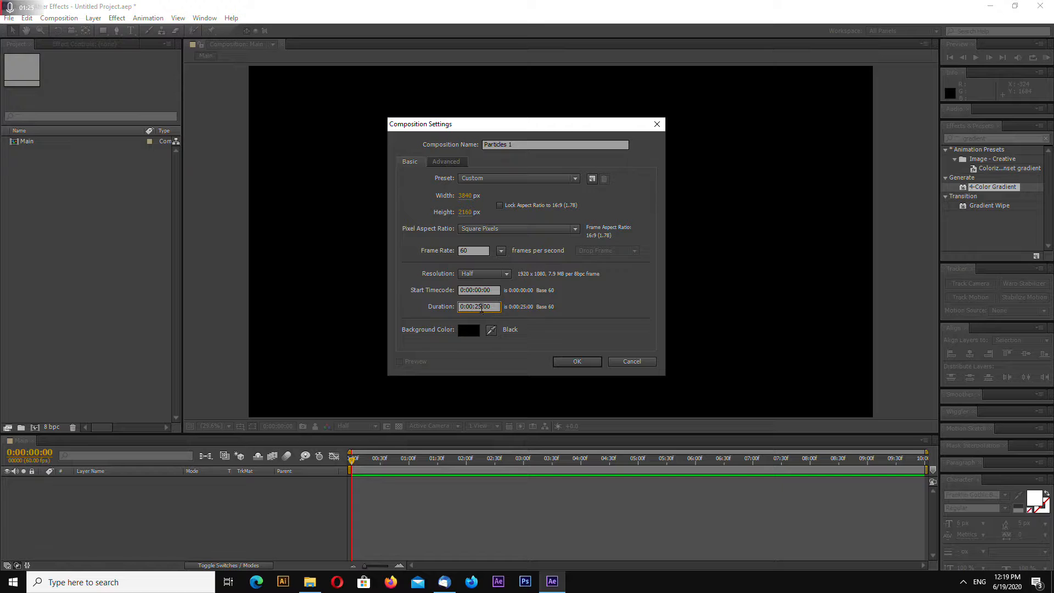
click(589, 366)
Create a composition named Particles 2 with the same size, frame rate and 25-second duration.
right_click(56, 188)
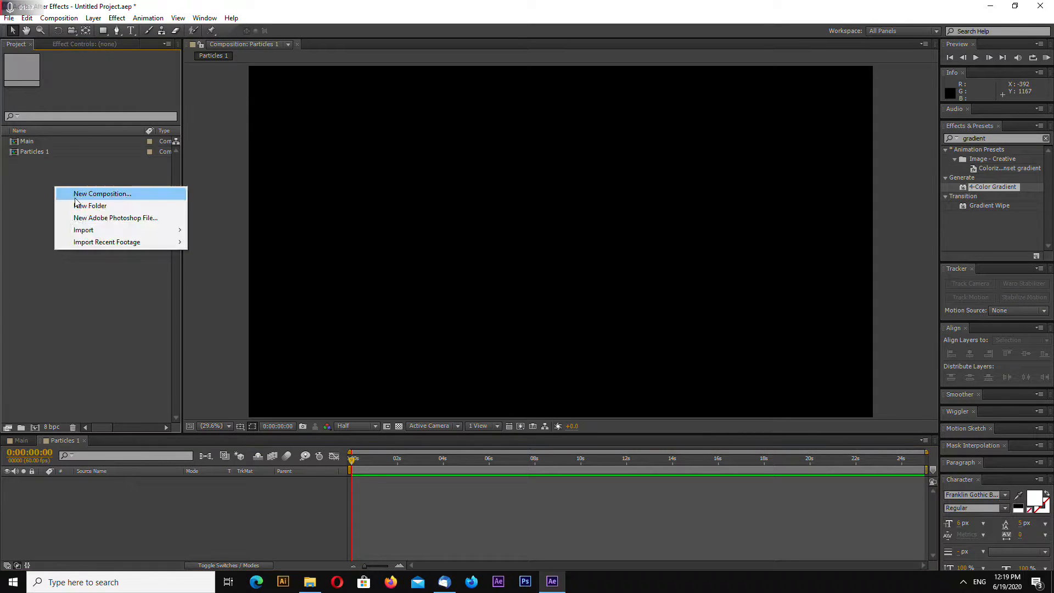
click(77, 194)
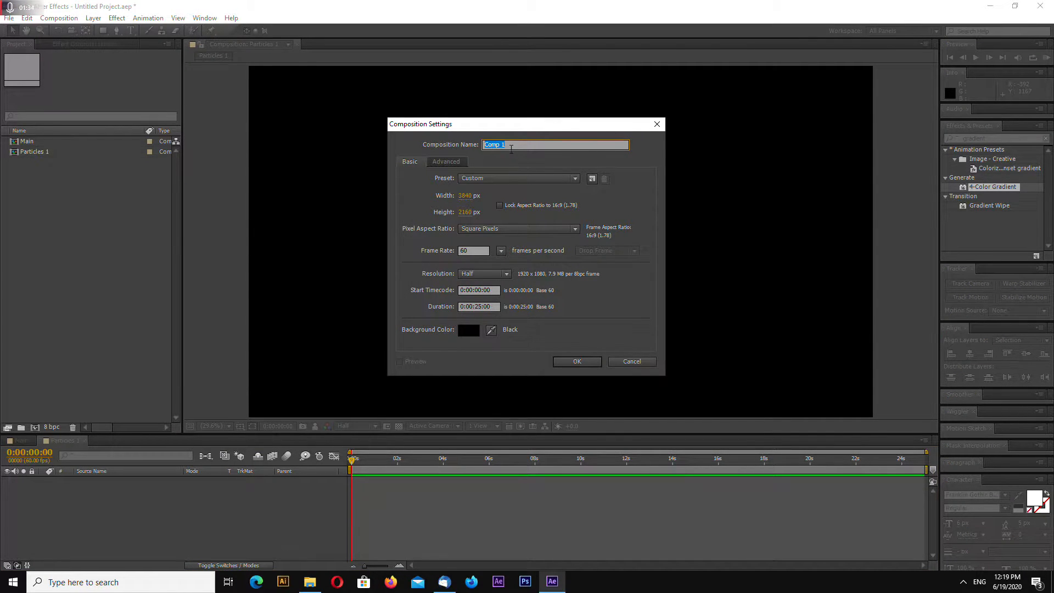
text(PAr)
click(563, 363)
Create a composition named Particles 3 with the same size, frame rate and 25-second duration.
right_click(50, 184)
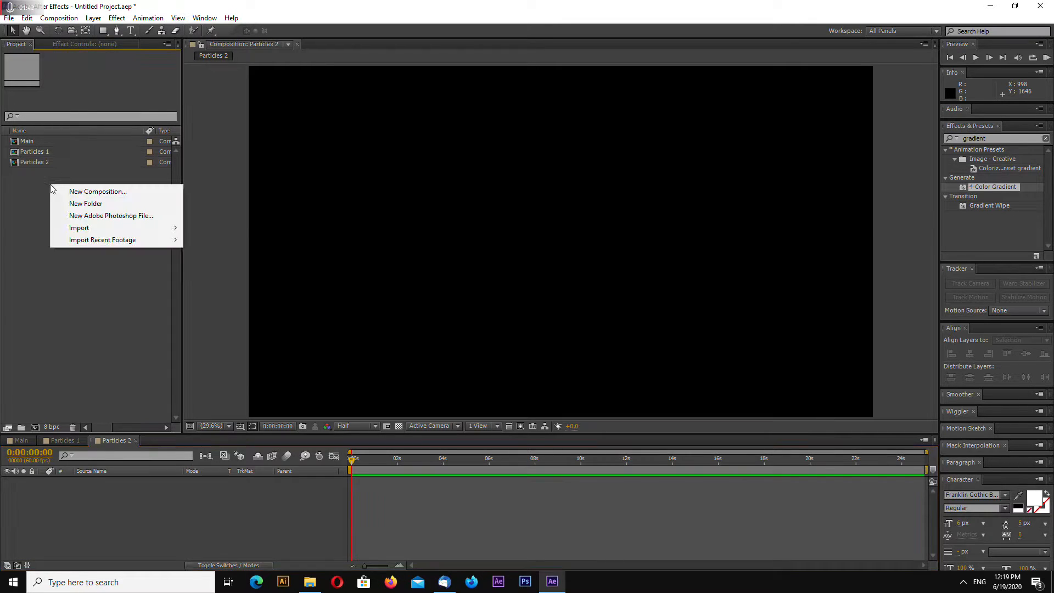
click(105, 191)
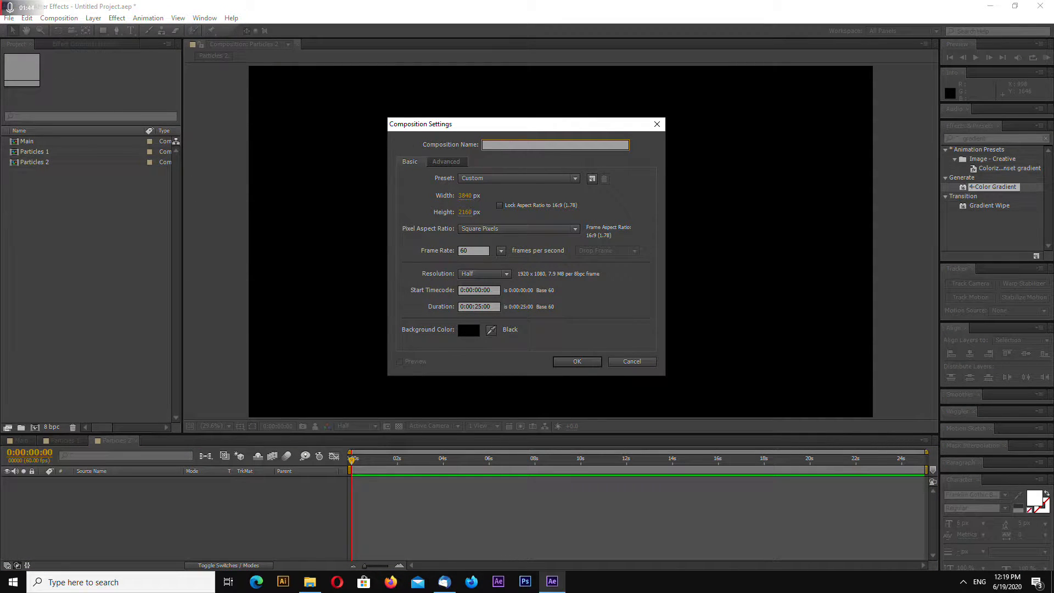
text(Par)
click(570, 363)
Close the open particle compositions and add Particles 1, Particles 2 and Particles 3 as layers in Main.
click(162, 446)
click(136, 442)
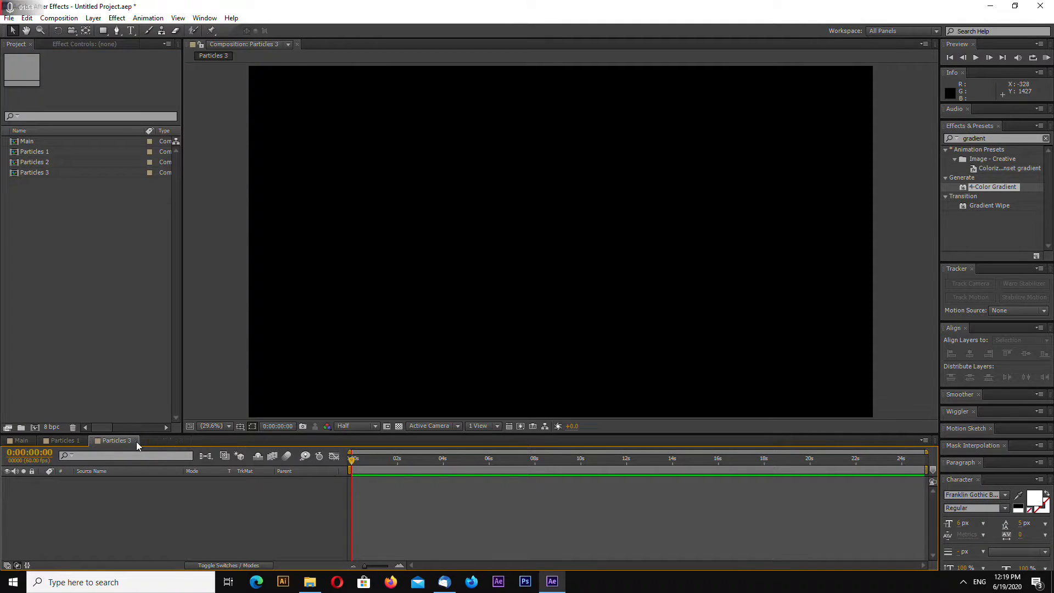
click(136, 442)
click(85, 441)
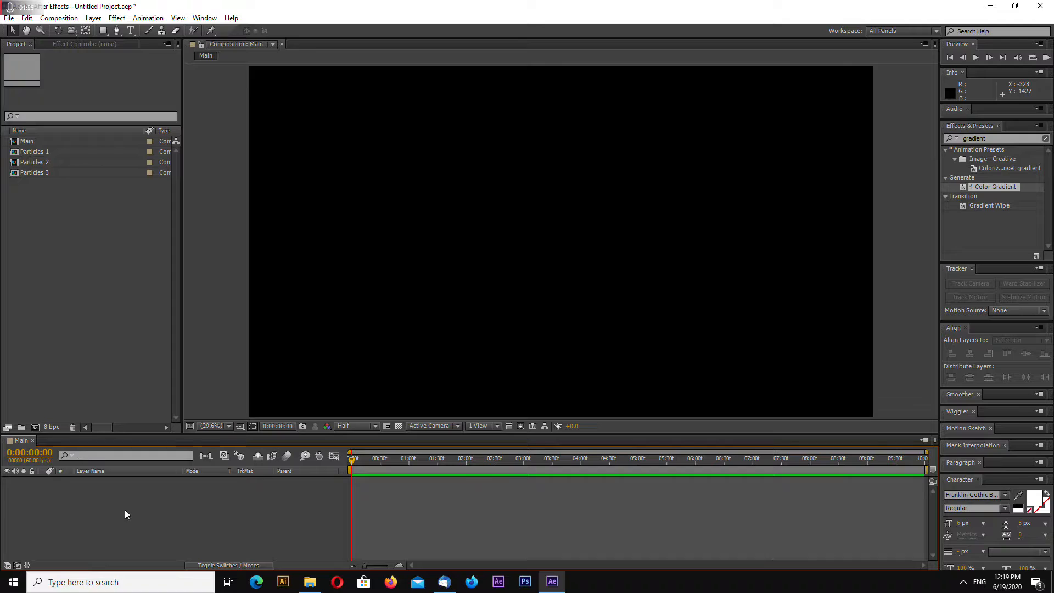
drag(48, 195, 141, 495)
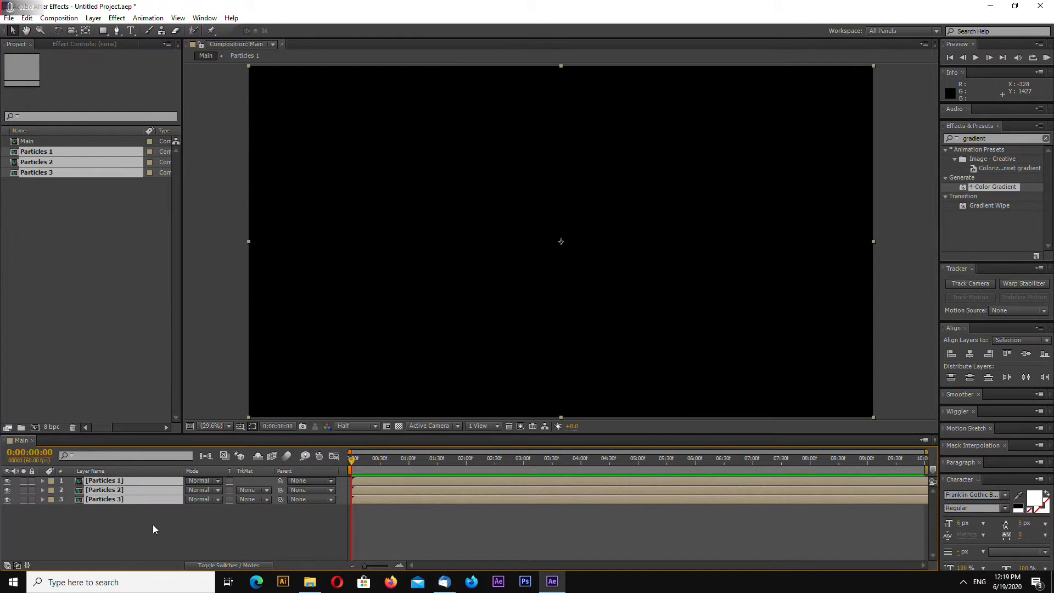
click(155, 518)
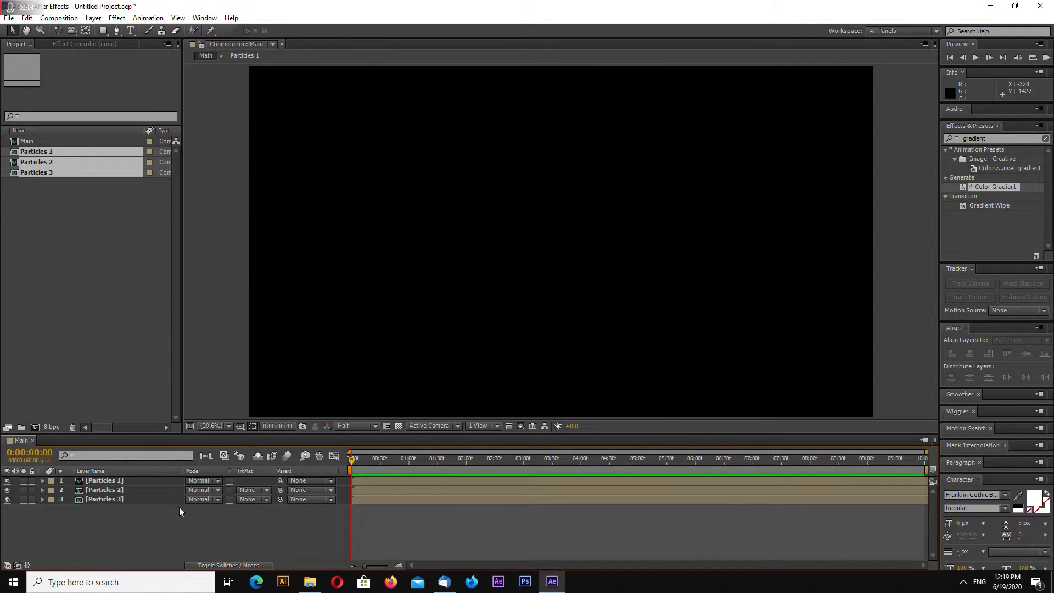
Add a black 3840 x 2160 px solid named BG to the Main composition.
right_click(159, 525)
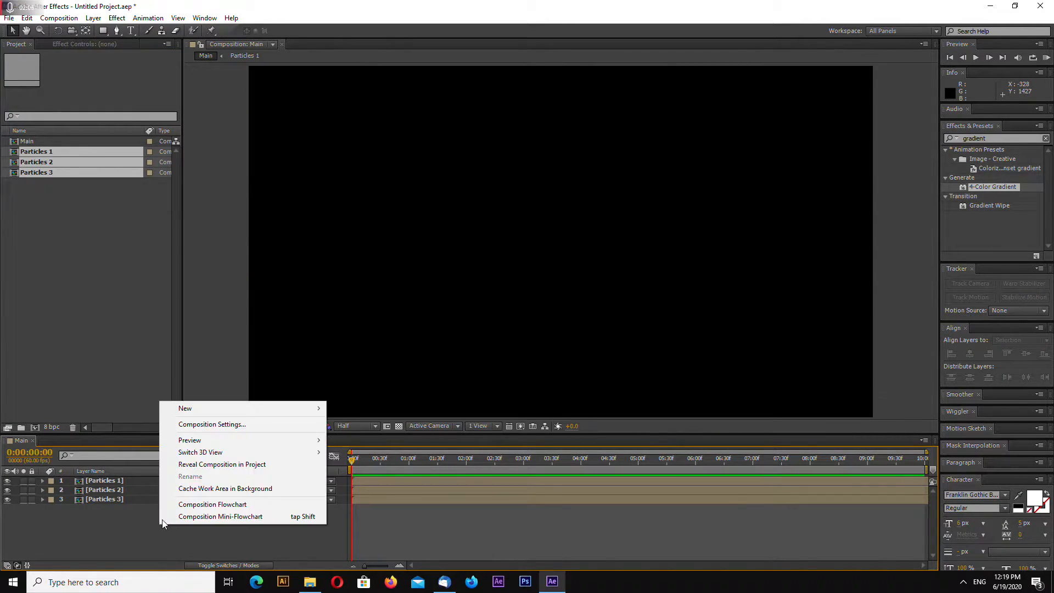
mouse_move(236, 408)
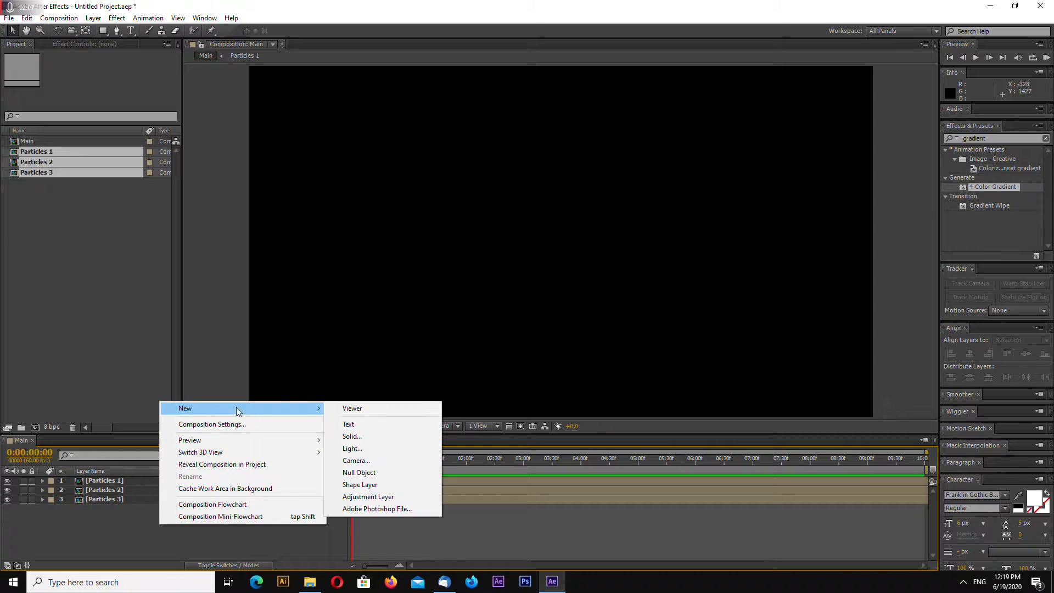
click(385, 435)
text(G)
key(BackSpace)
text(BG)
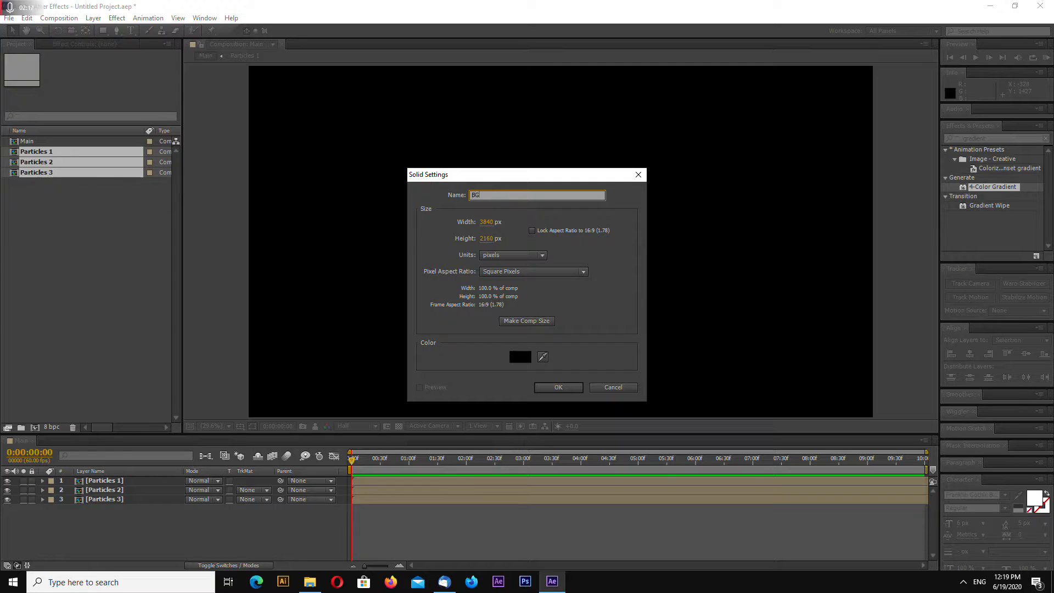
click(558, 387)
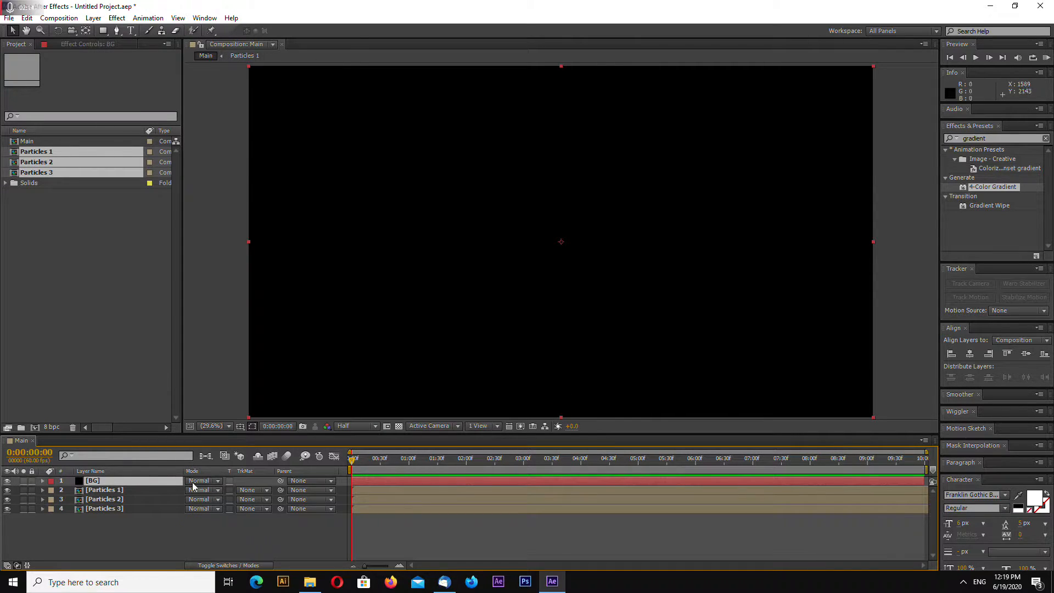
Move the BG layer beneath the three particle layers in Main.
click(146, 535)
click(131, 509)
click(160, 533)
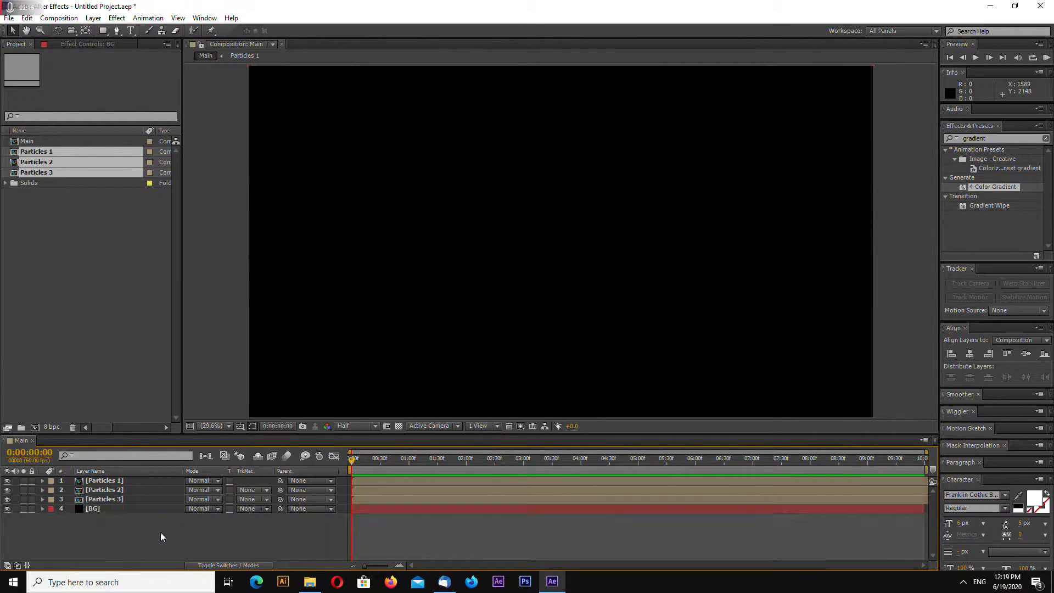
Apply the 4-Color Gradient effect to the BG layer.
click(113, 510)
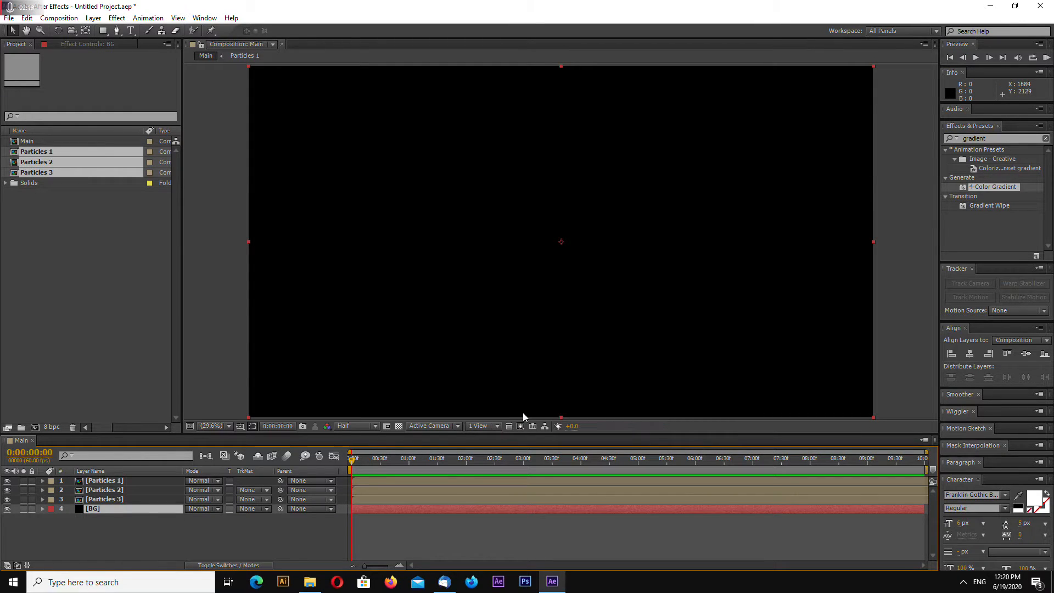
key(ctrl+5)
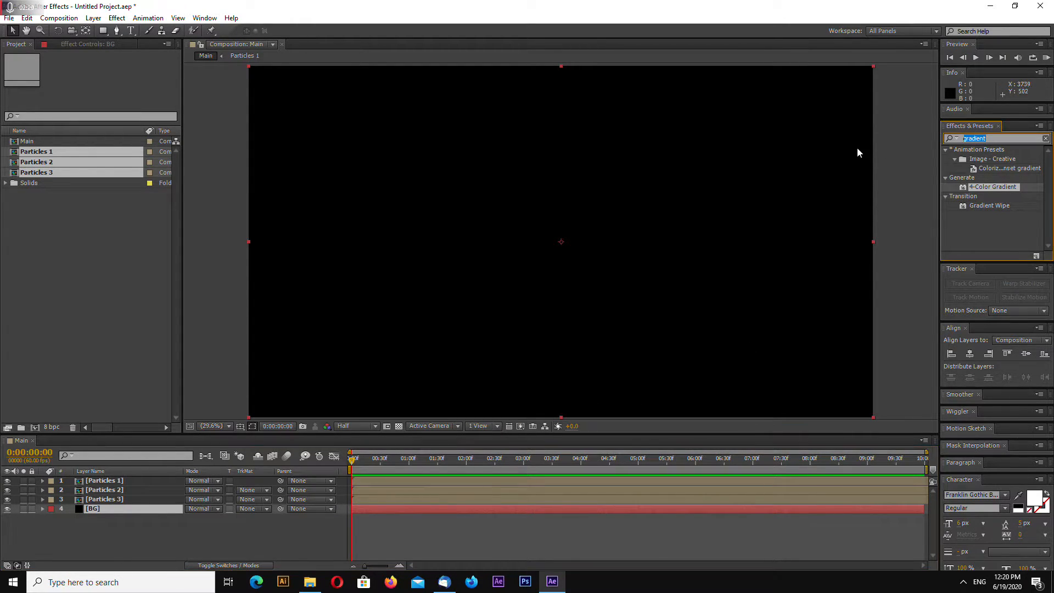
click(122, 519)
click(122, 510)
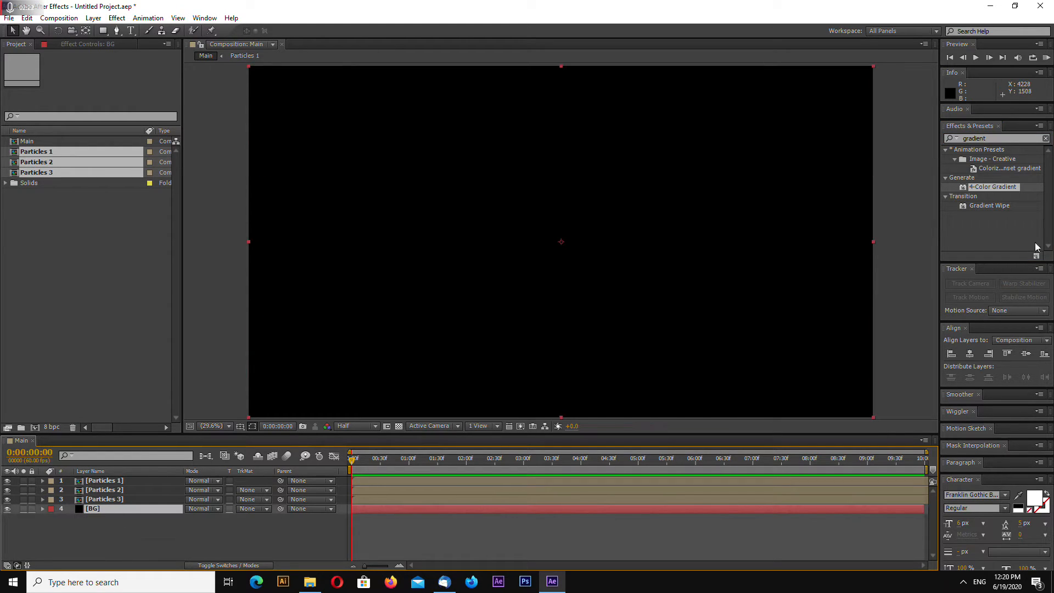
click(999, 138)
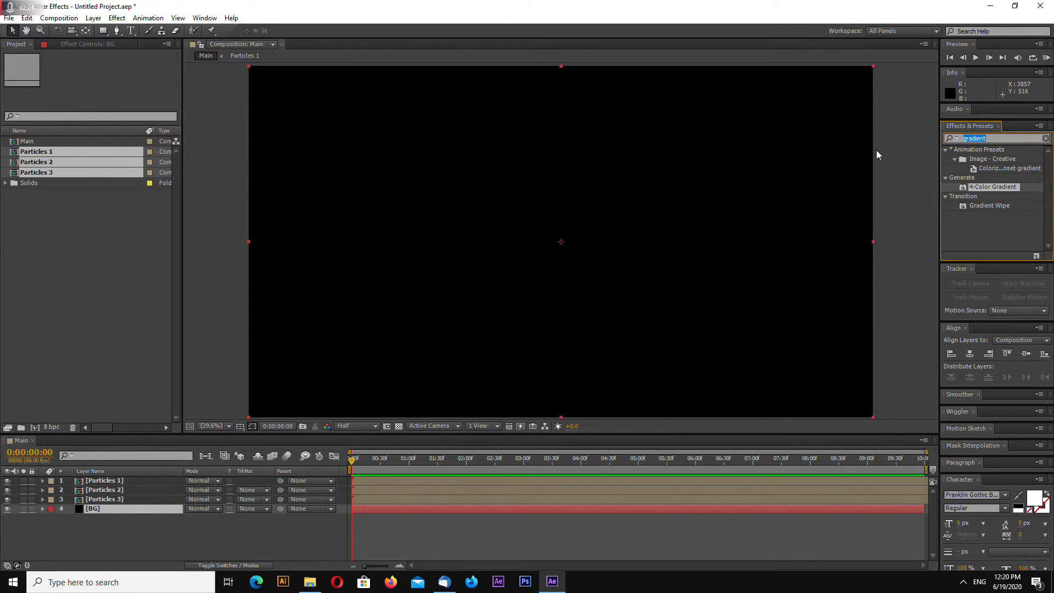
click(952, 138)
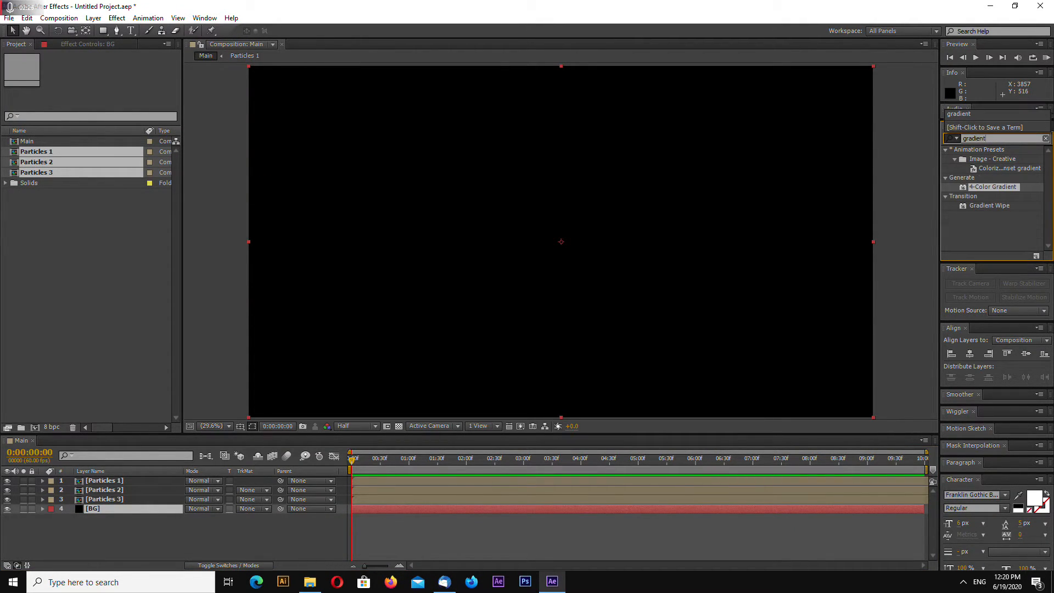
drag(997, 187, 110, 512)
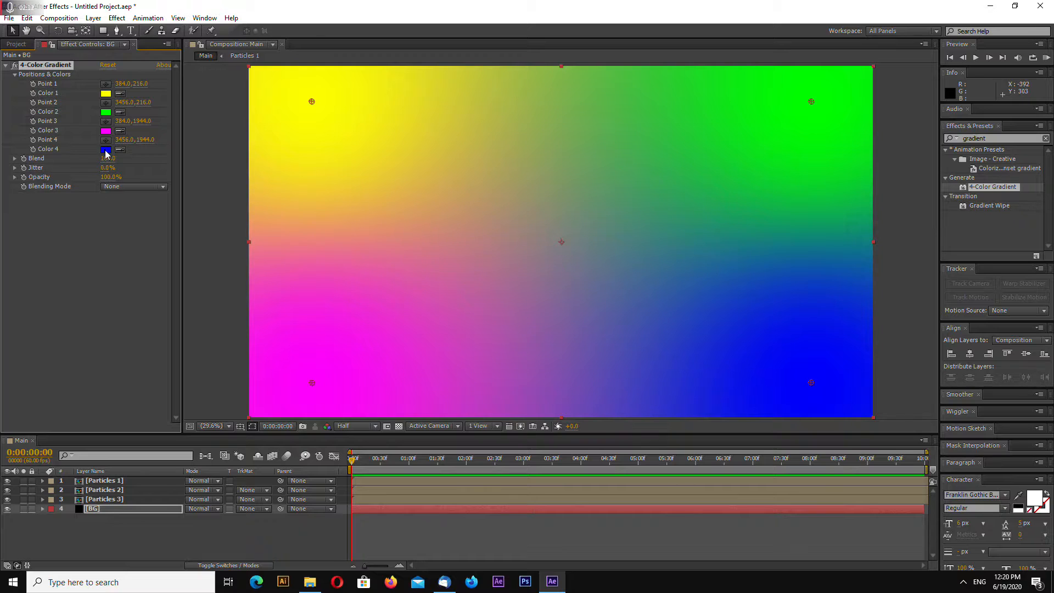
Change Color 1 of the BG layer's 4-Color Gradient from yellow to a muted blue.
click(106, 93)
drag(814, 261, 808, 285)
drag(748, 300, 734, 308)
click(895, 231)
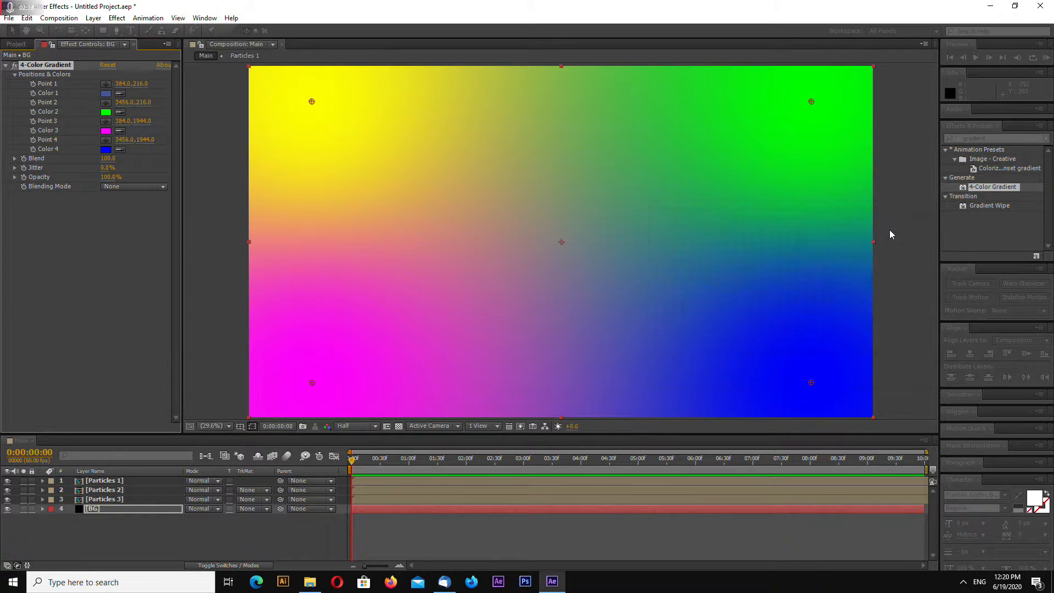
Try to copy the pure blue of Color 4 to the other three colors of the BG gradient.
click(107, 149)
click(120, 112)
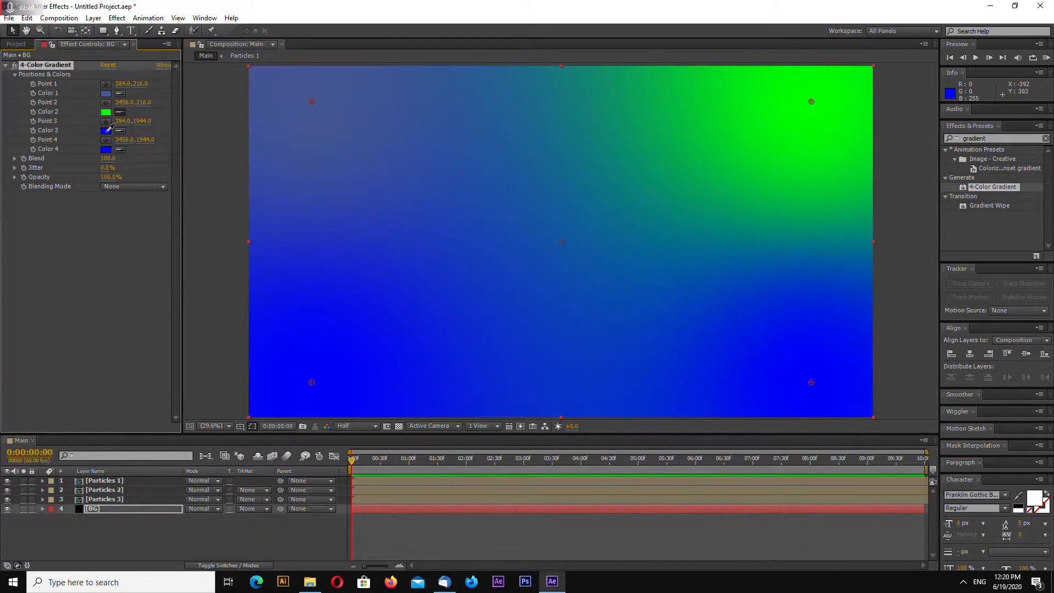
click(107, 131)
click(120, 94)
click(109, 112)
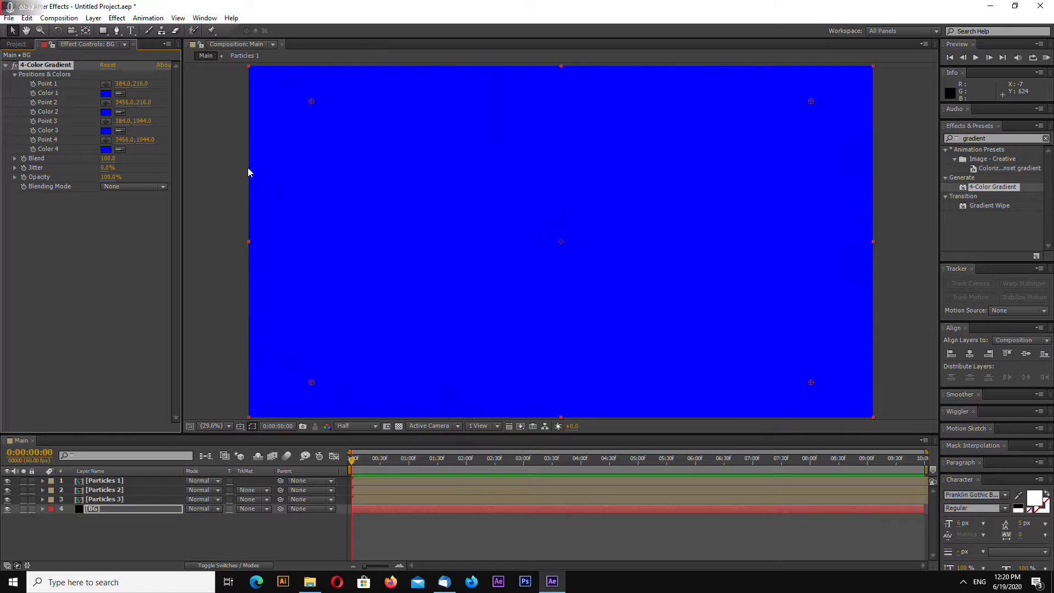
click(106, 94)
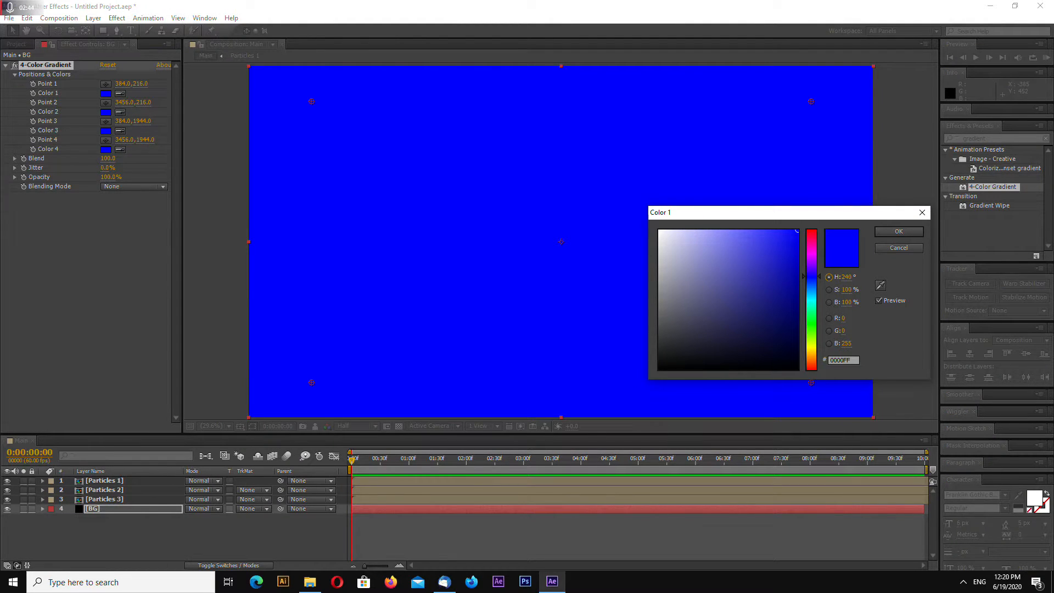
click(899, 248)
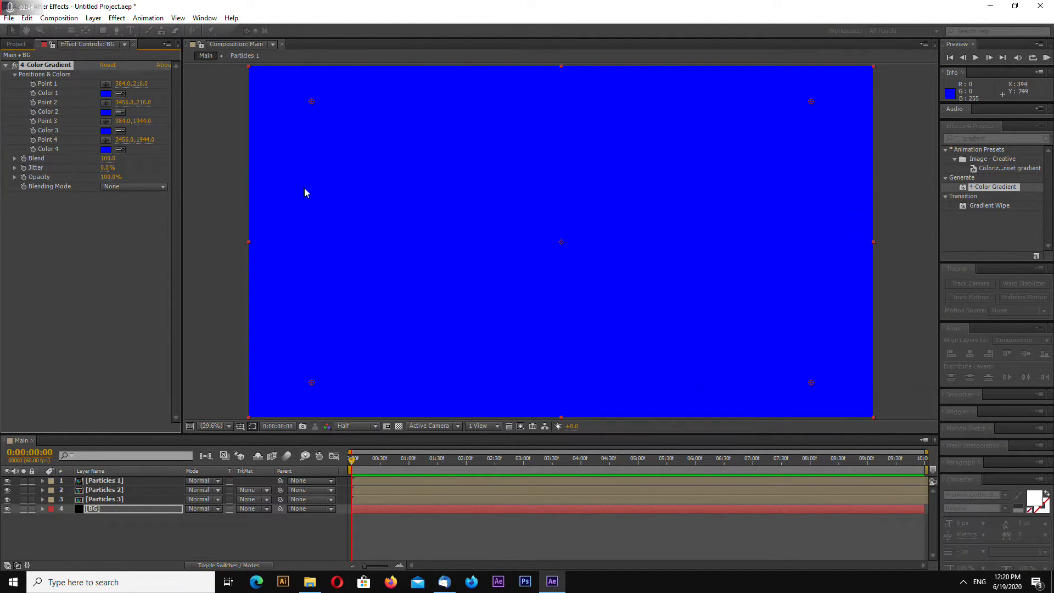
Undo the gradient color changes and the 4-Color Gradient effect on the BG layer.
key(ctrl+z)
key(ctrl+z)
key(ctrl+z)
key(ctrl+z)
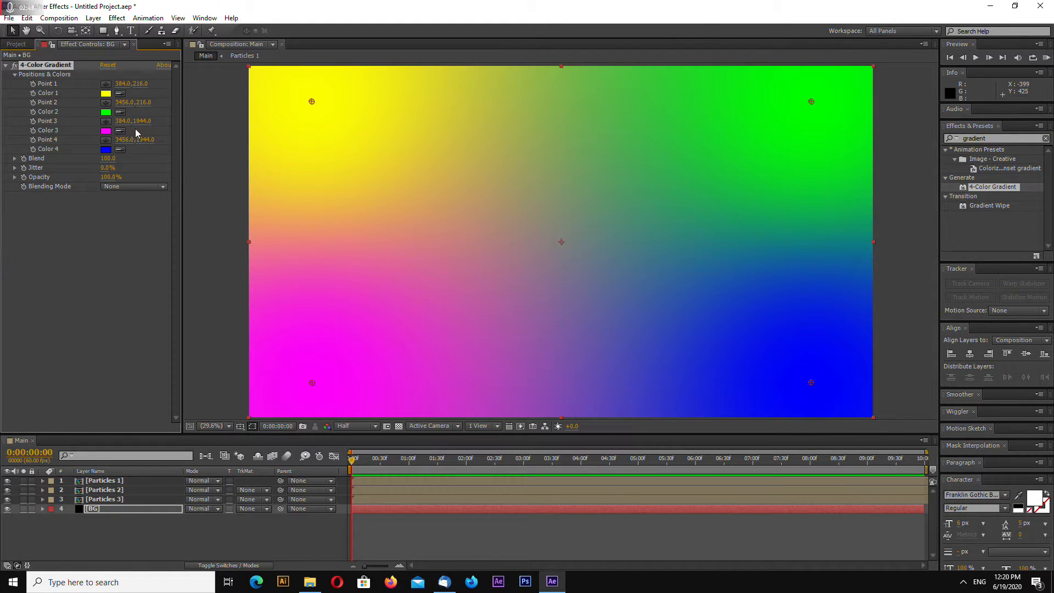
key(ctrl+z)
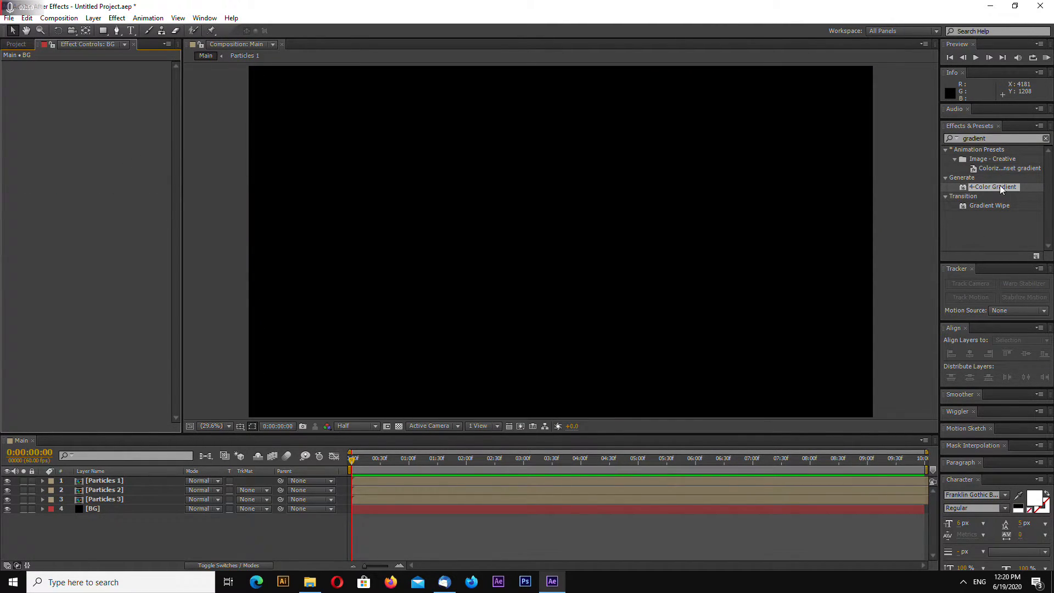
Apply the 4-Color Gradient effect to the BG layer again.
drag(991, 192, 397, 482)
click(979, 216)
click(986, 186)
drag(163, 528, 111, 510)
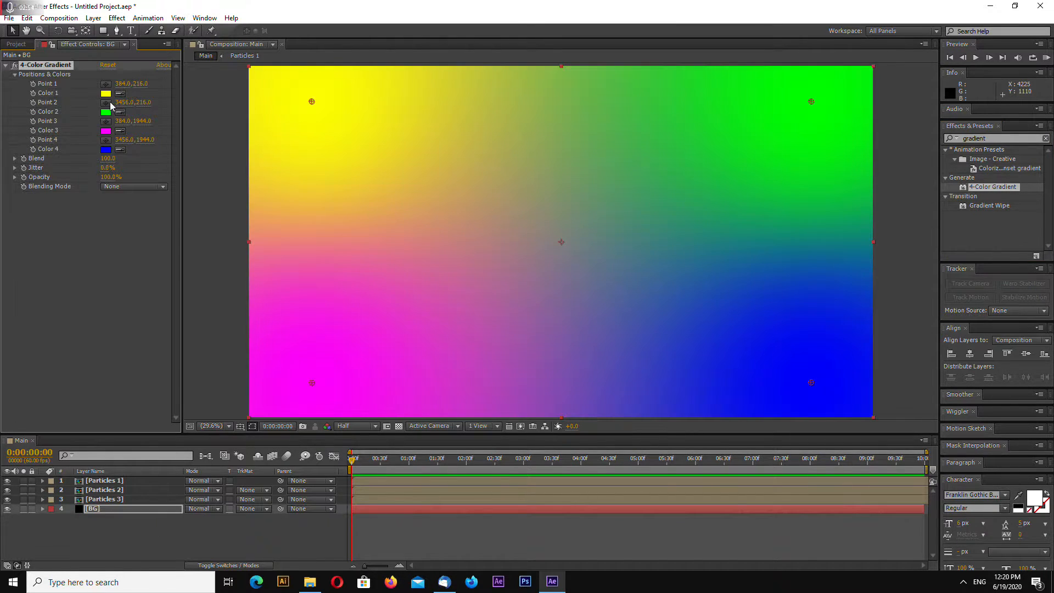
Set Color 1 of the BG layer's 4-Color Gradient to a muted medium blue.
click(105, 93)
click(808, 286)
click(740, 292)
click(898, 233)
Sample the muted blue of Color 1 into Color 2, Color 3 and Color 4 of the gradient.
click(120, 112)
click(106, 94)
click(121, 131)
click(106, 112)
click(120, 149)
click(106, 130)
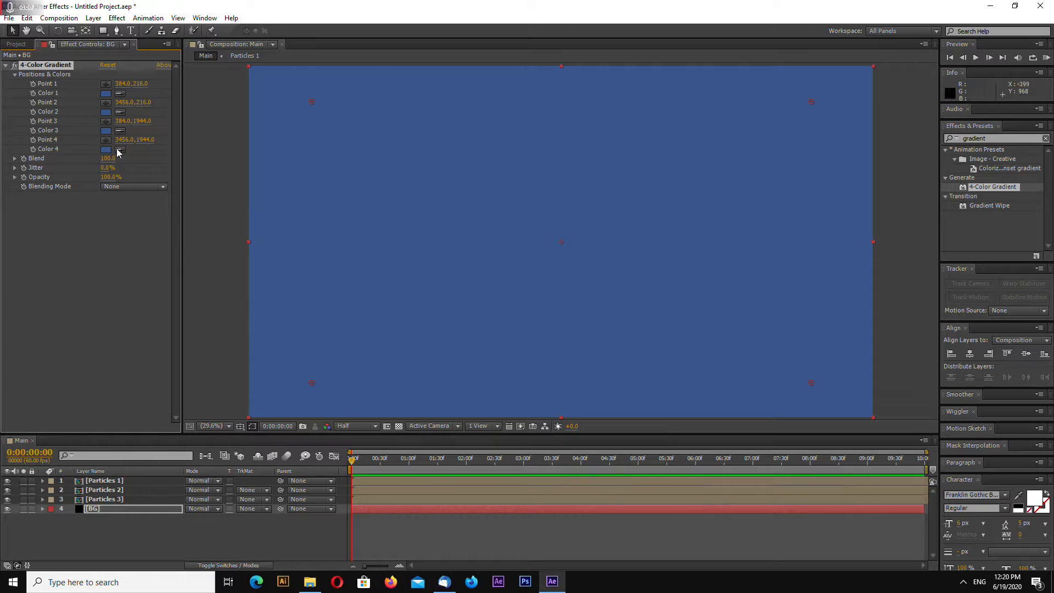
click(117, 130)
click(890, 155)
click(106, 131)
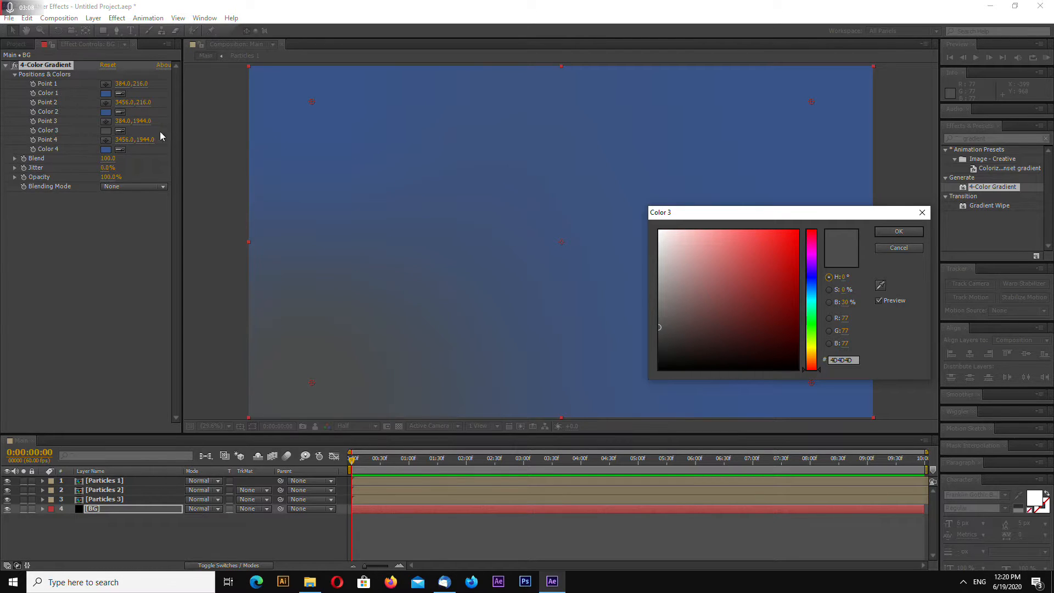
click(900, 248)
click(120, 149)
click(110, 138)
key(ctrl+z)
key(ctrl+z)
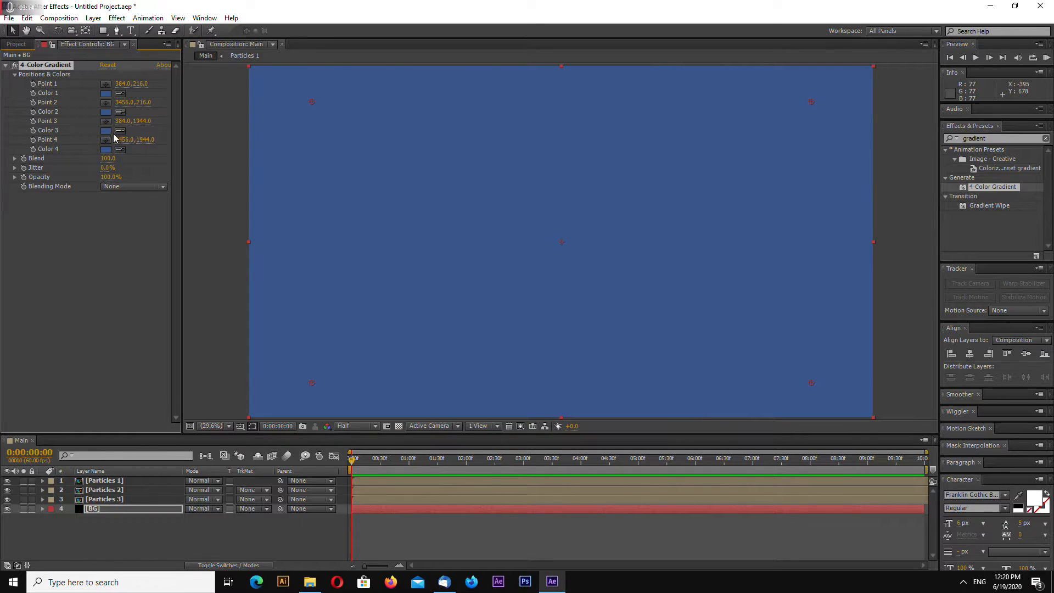
Try the dark blue 20355E for Color 3 of the BG gradient, and return it to a medium blue.
click(106, 131)
click(748, 318)
click(887, 233)
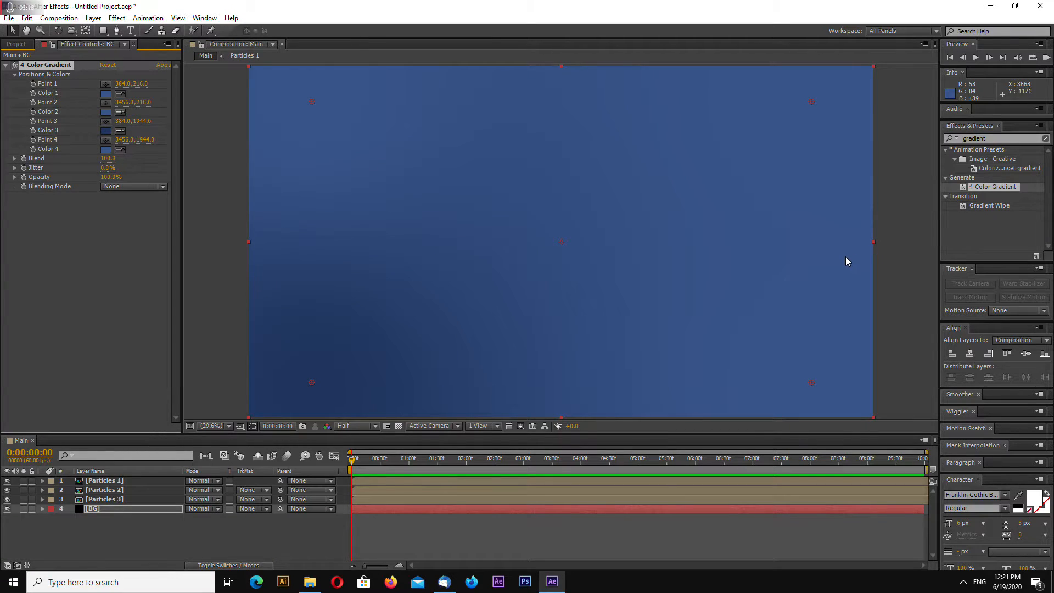
click(106, 132)
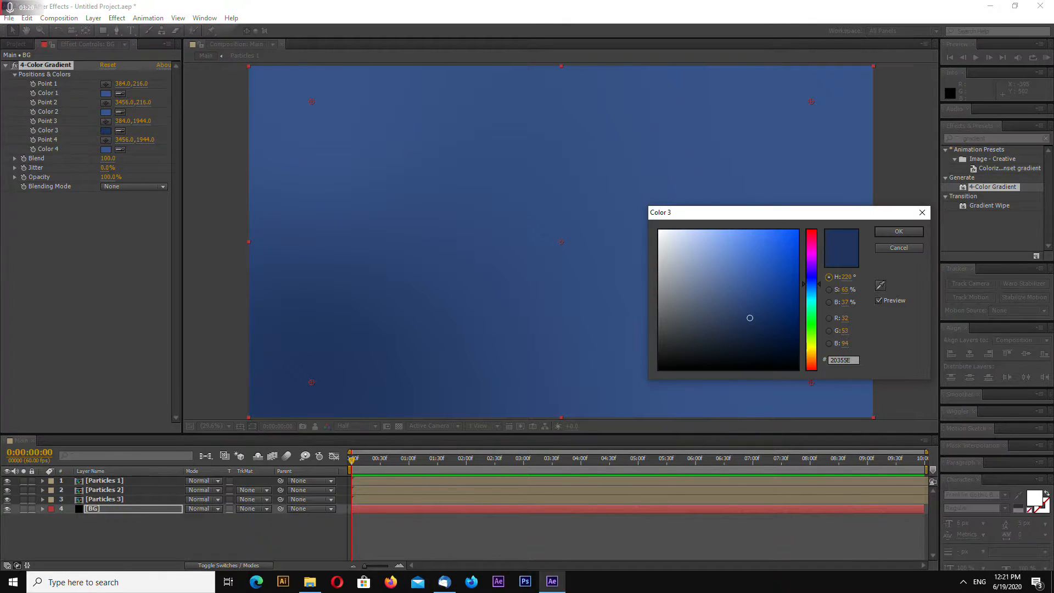
click(895, 231)
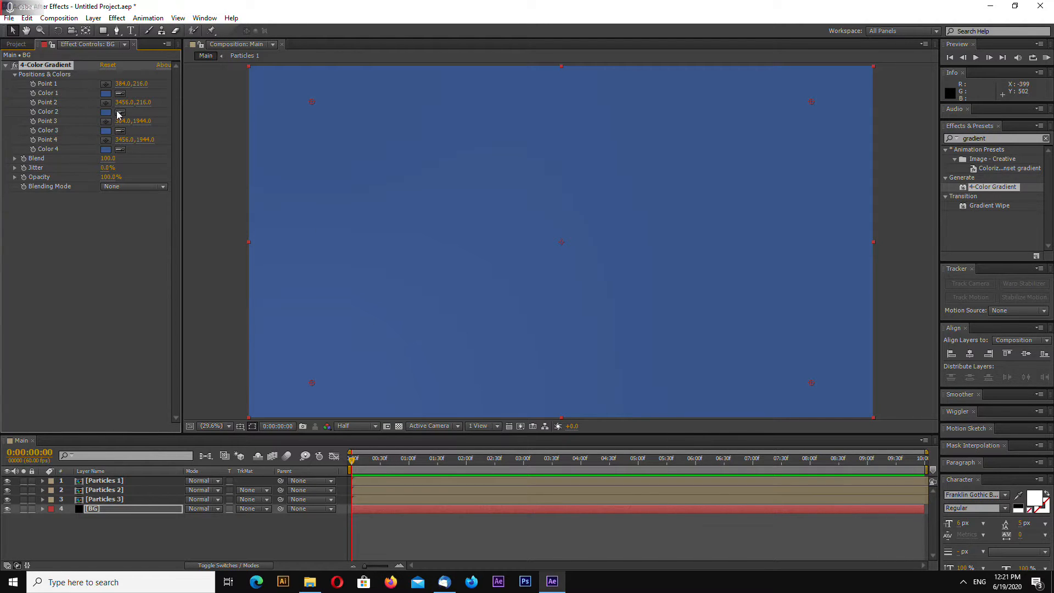
Set the BG gradient's Color 1 to a darker blue and Color 3 to the light blue 6687CB.
click(106, 93)
click(740, 308)
click(884, 233)
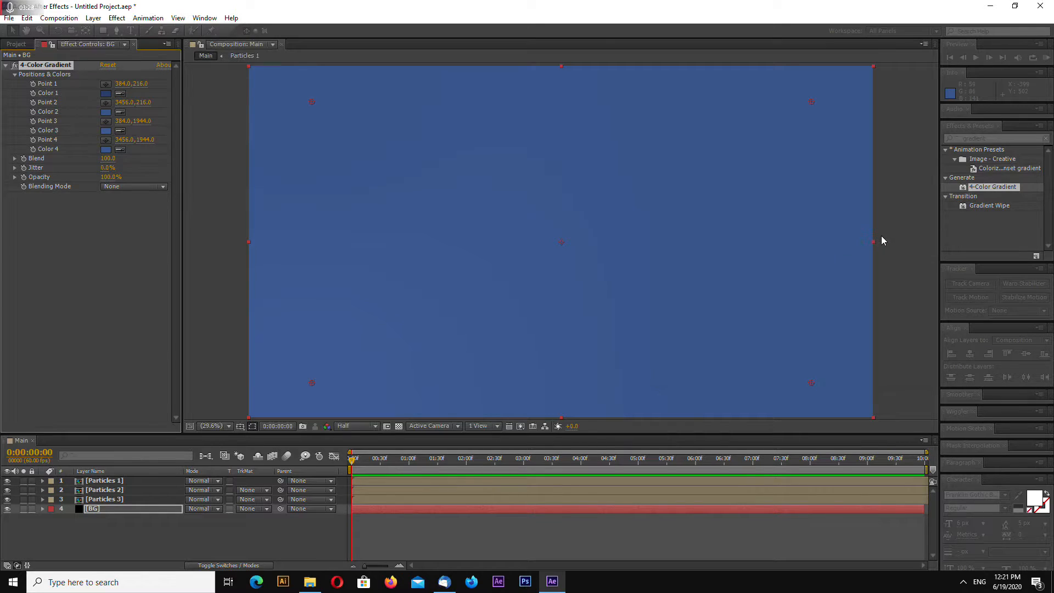
click(106, 131)
click(758, 257)
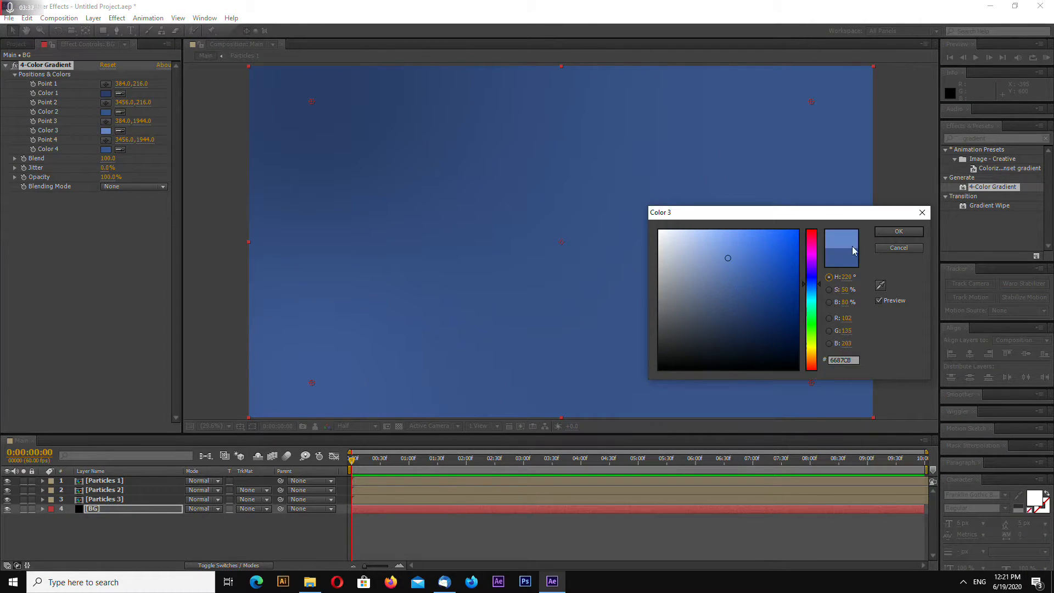
click(900, 231)
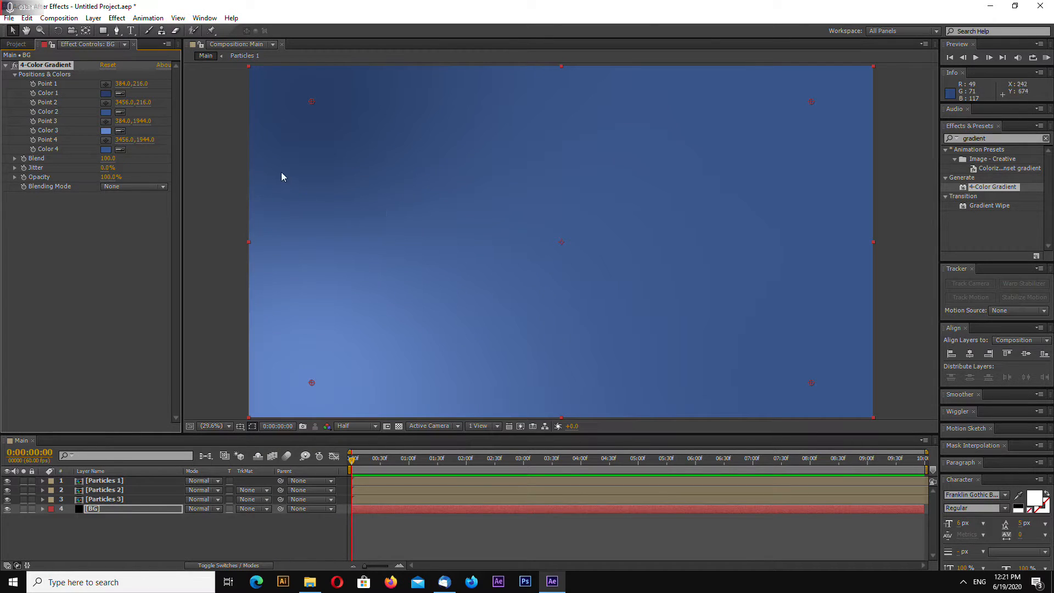
Set Color 4 of the BG gradient to a dark navy blue and deselect the layer.
click(106, 149)
click(744, 315)
click(887, 233)
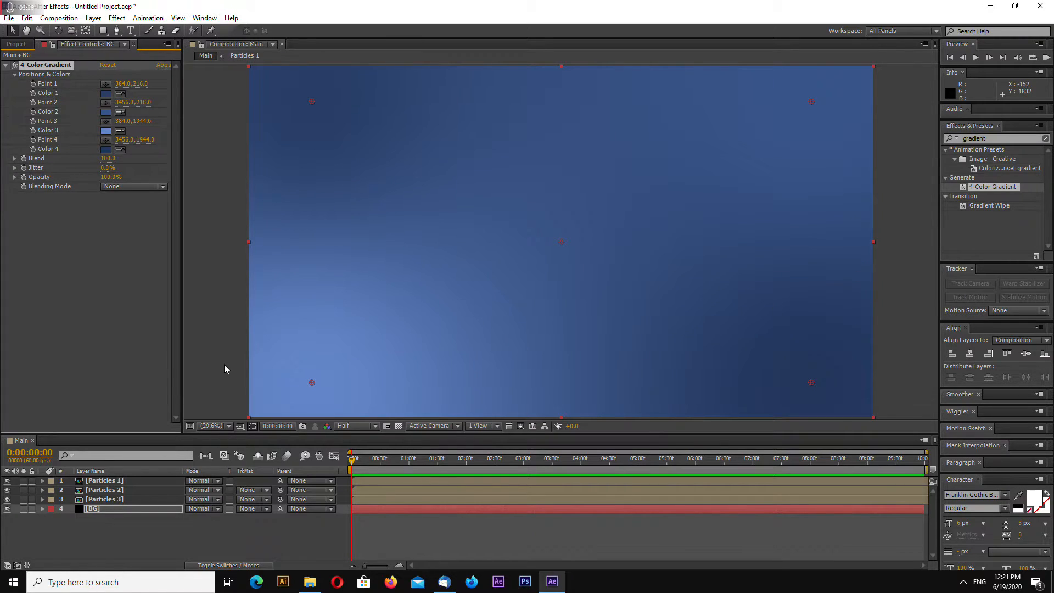
click(908, 294)
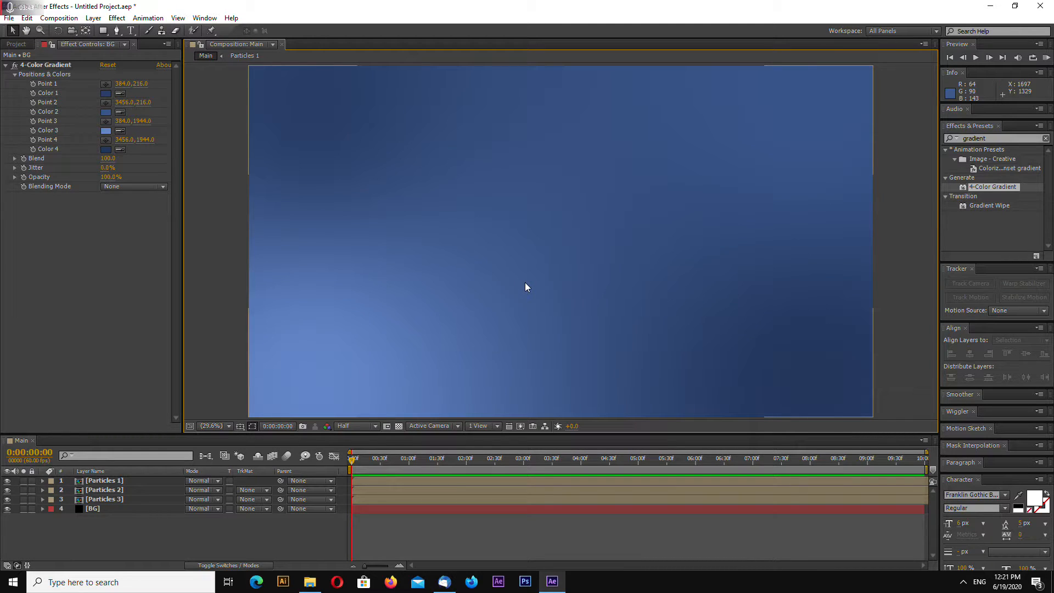
Set the preview resolution of the Main composition to Quarter.
click(370, 427)
click(367, 492)
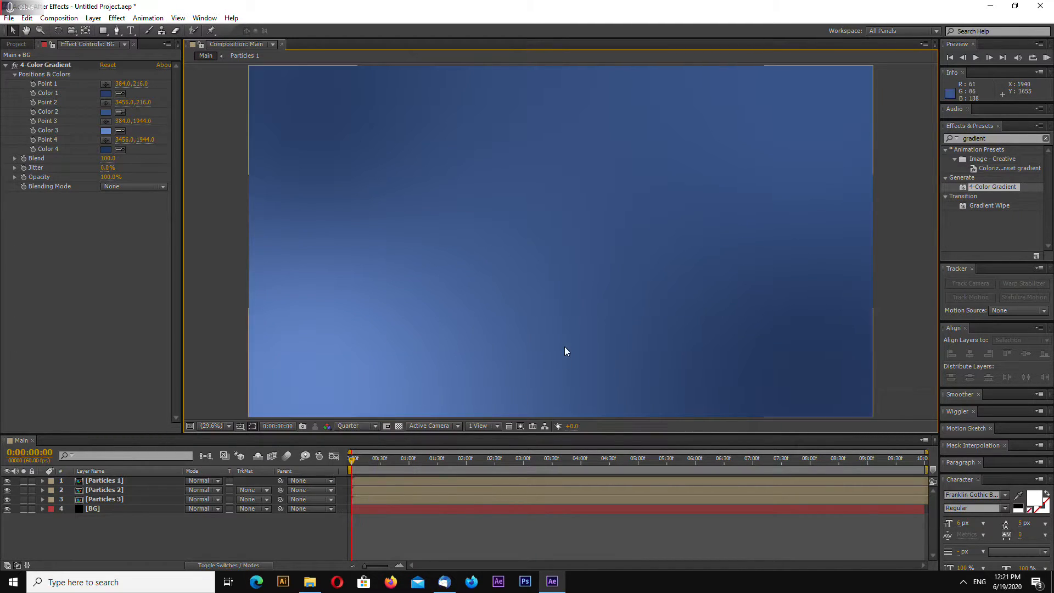
key(comma)
key(comma)
key(period)
key(period)
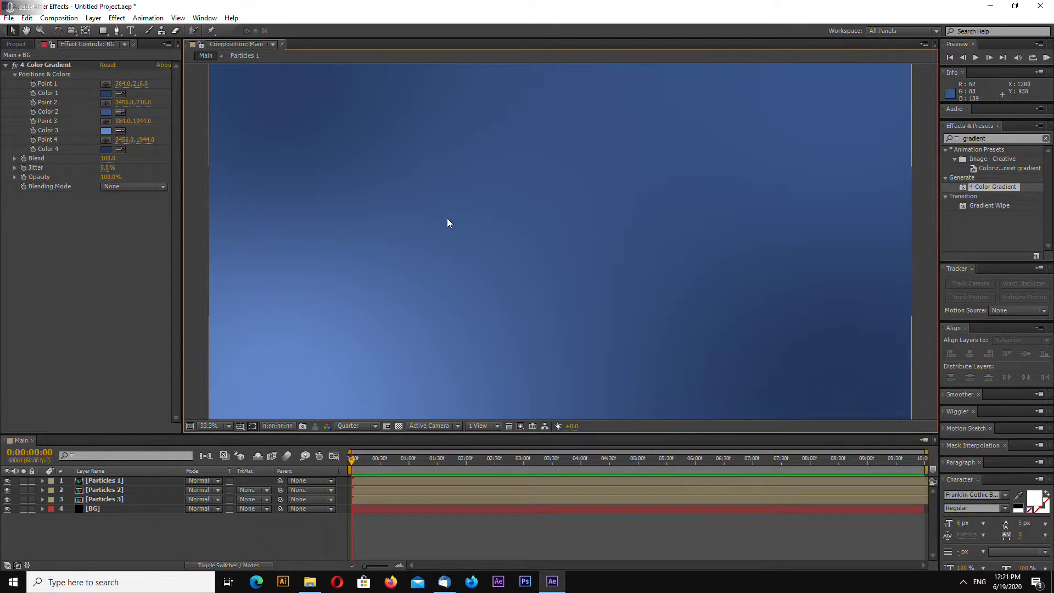
key(comma)
key(comma)
Change the project's color depth to 16 bits per channel.
click(17, 44)
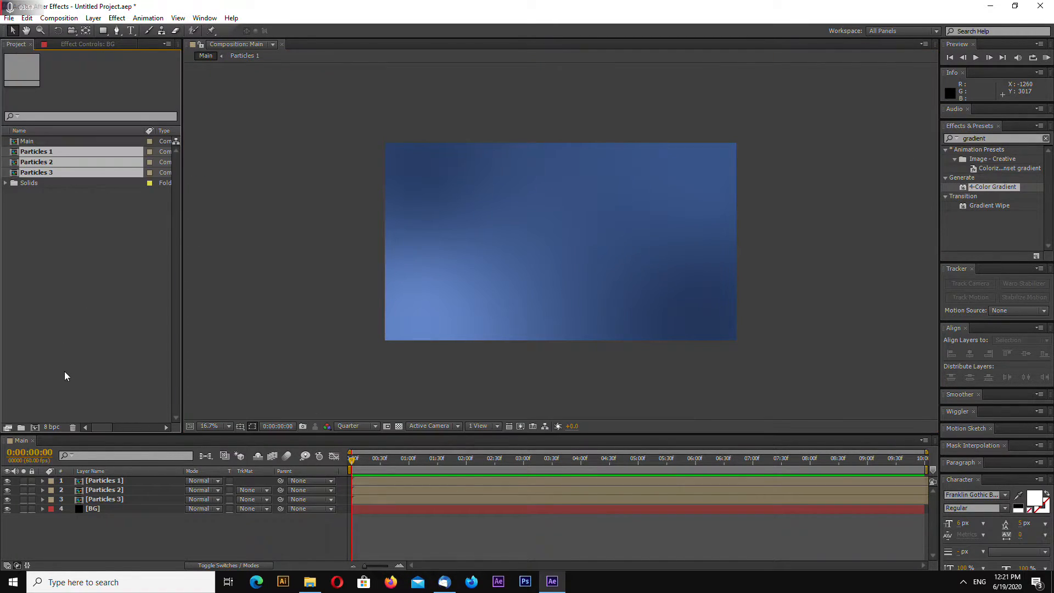
click(50, 428)
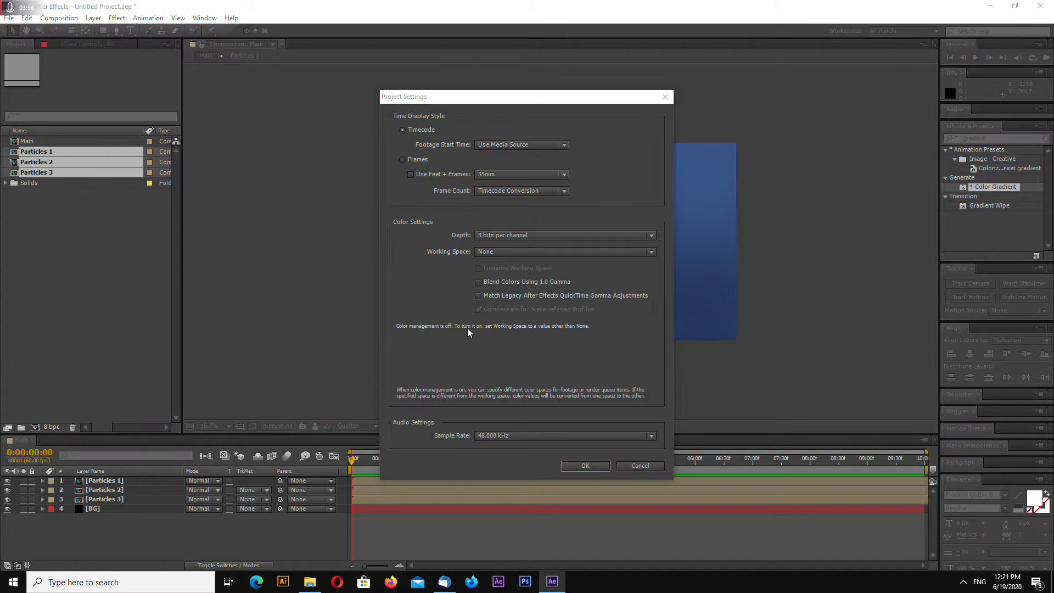
click(516, 236)
click(522, 261)
click(583, 465)
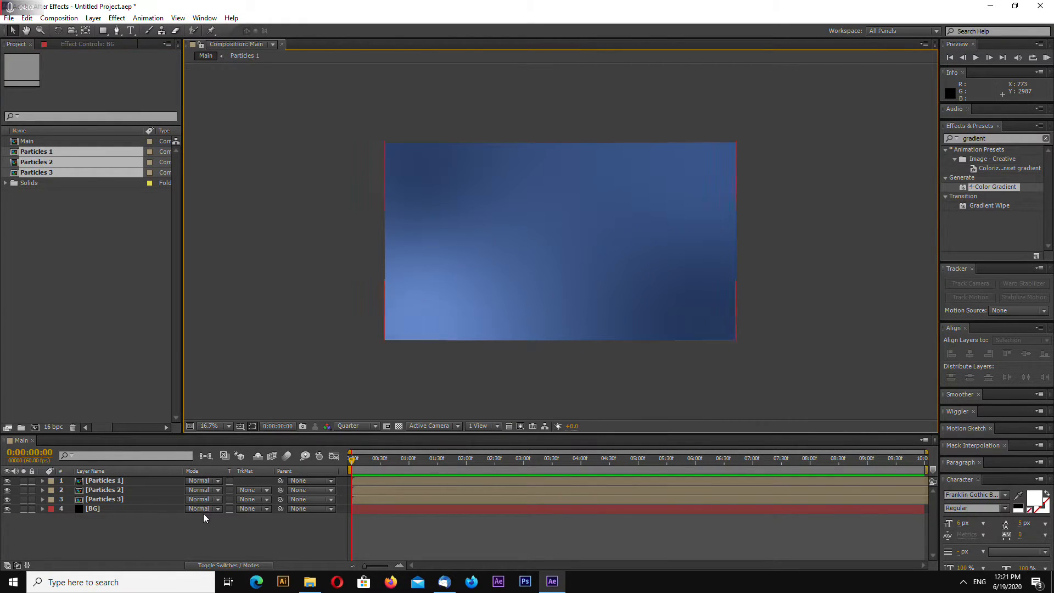
Set the Jitter of the BG layer's 4-Color Gradient to 50%.
click(137, 509)
click(85, 44)
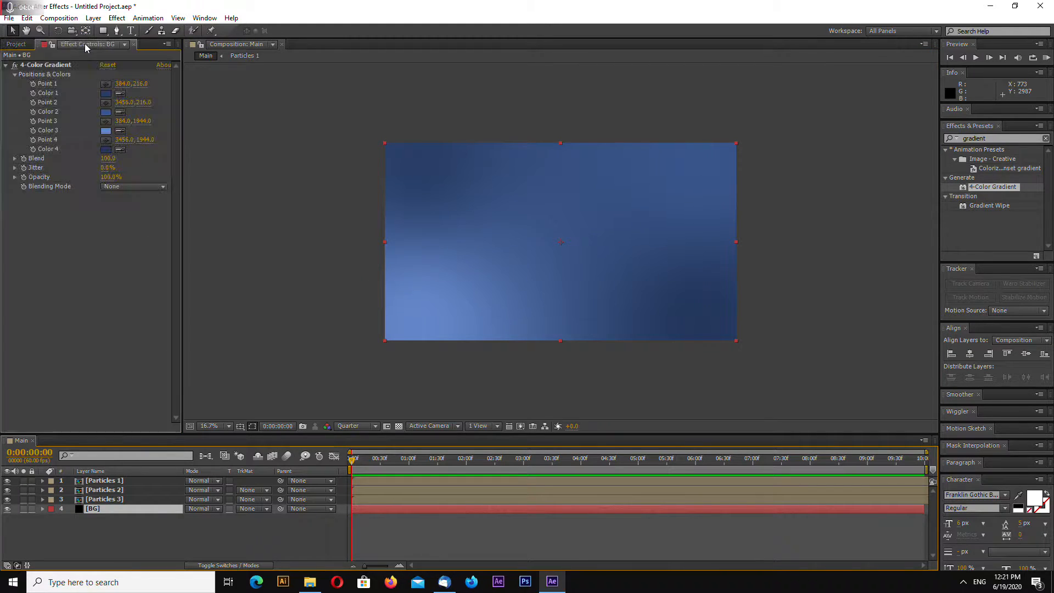
click(100, 510)
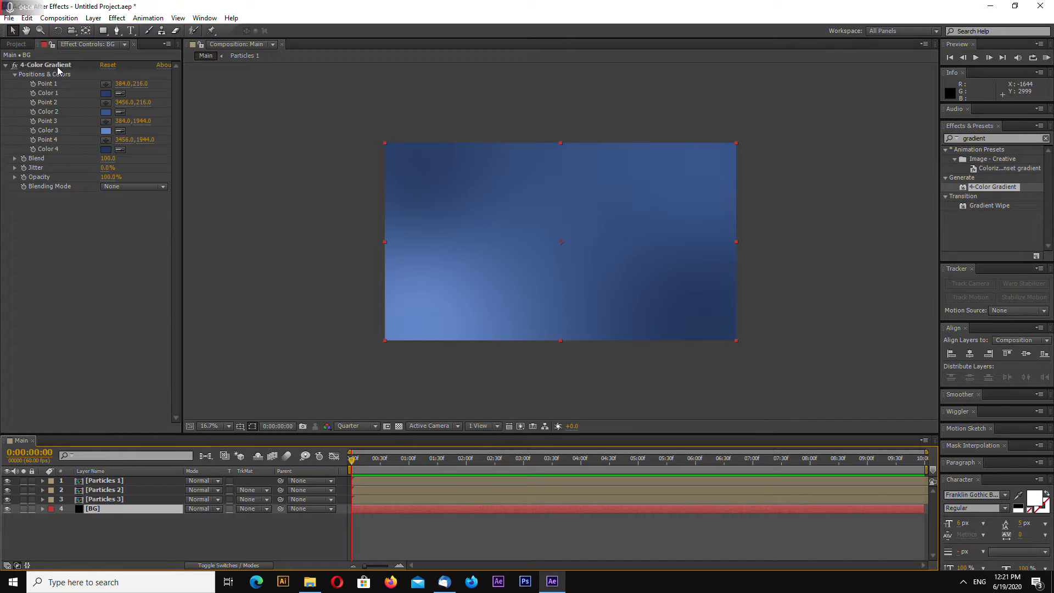
click(108, 168)
text(50)
key(Return)
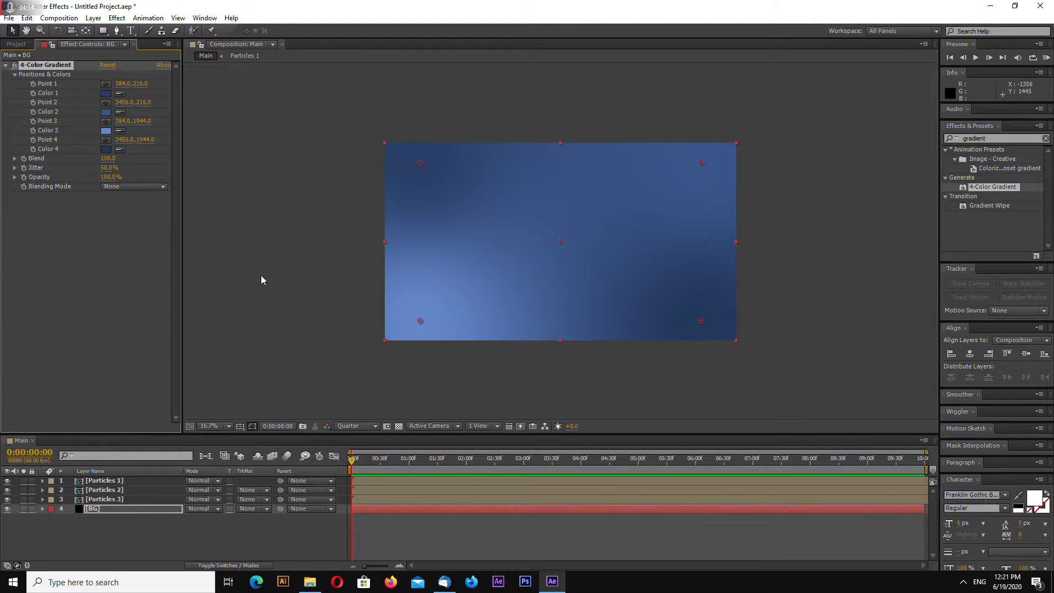
Examine the smoothness of the BG gradient in Main at different magnifications.
scroll(378, 322, up, 3)
scroll(378, 322, down, 2)
scroll(378, 321, up, 2)
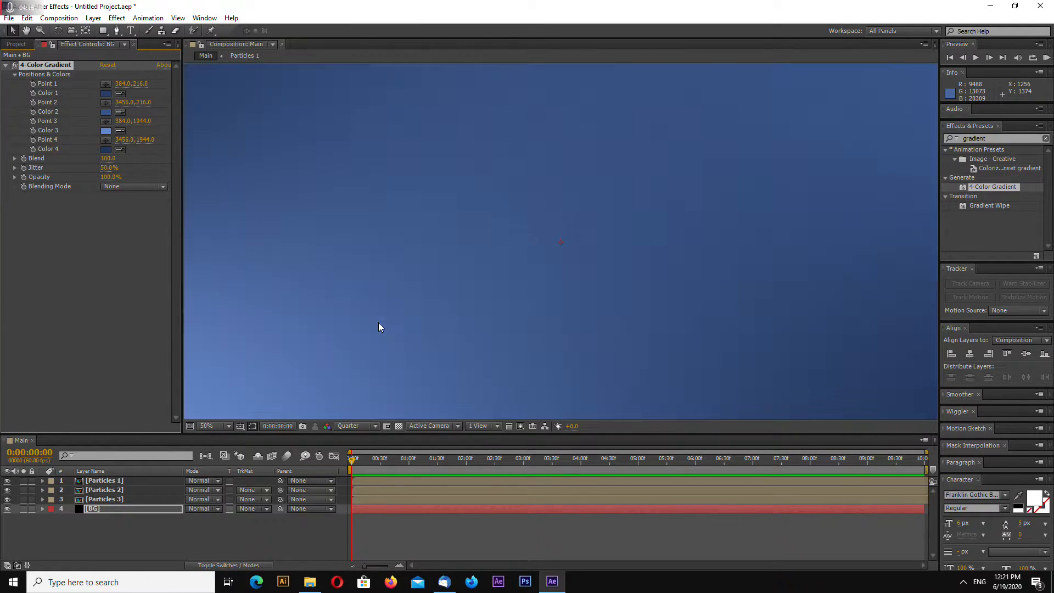
scroll(405, 326, down, 2)
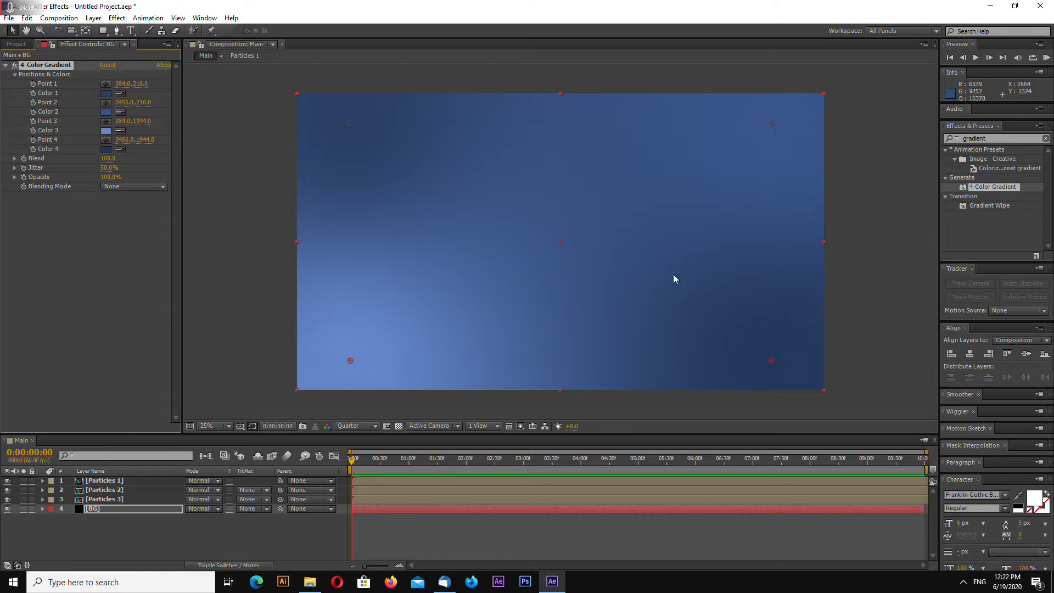
scroll(722, 273, up, 2)
scroll(722, 273, down, 2)
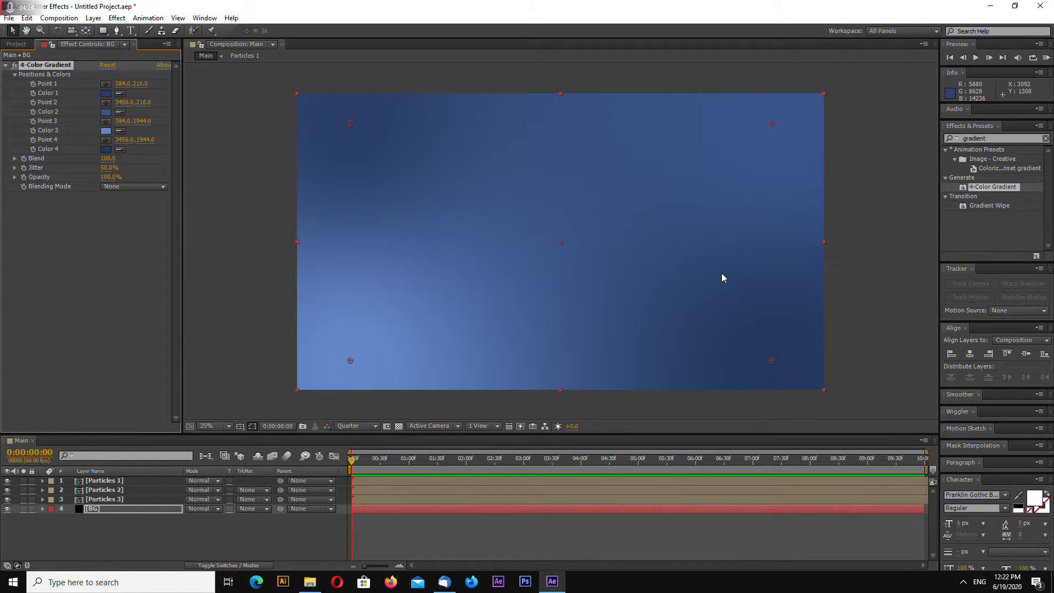
click(871, 271)
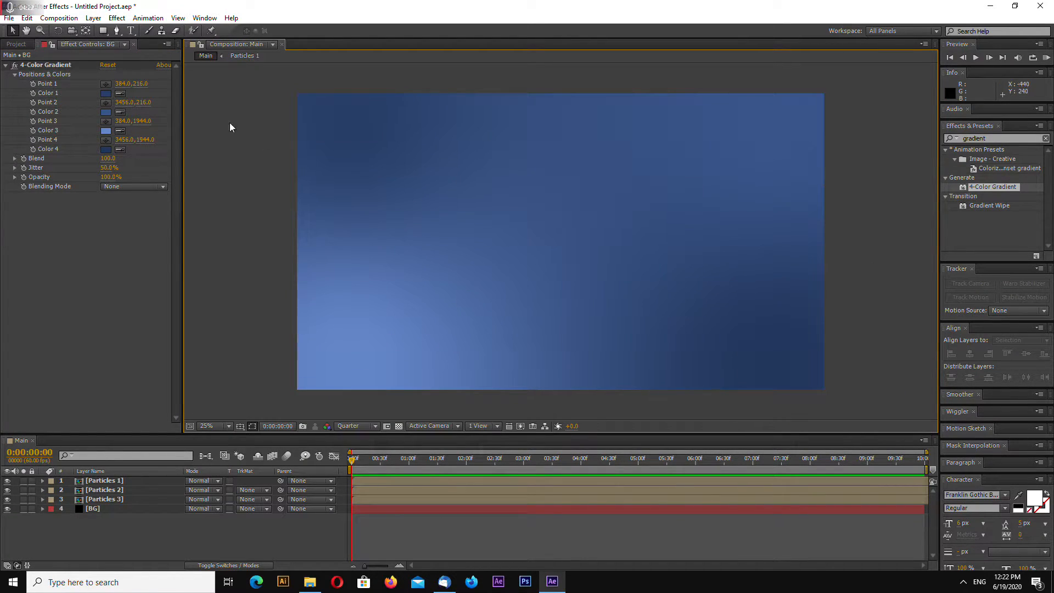
click(387, 426)
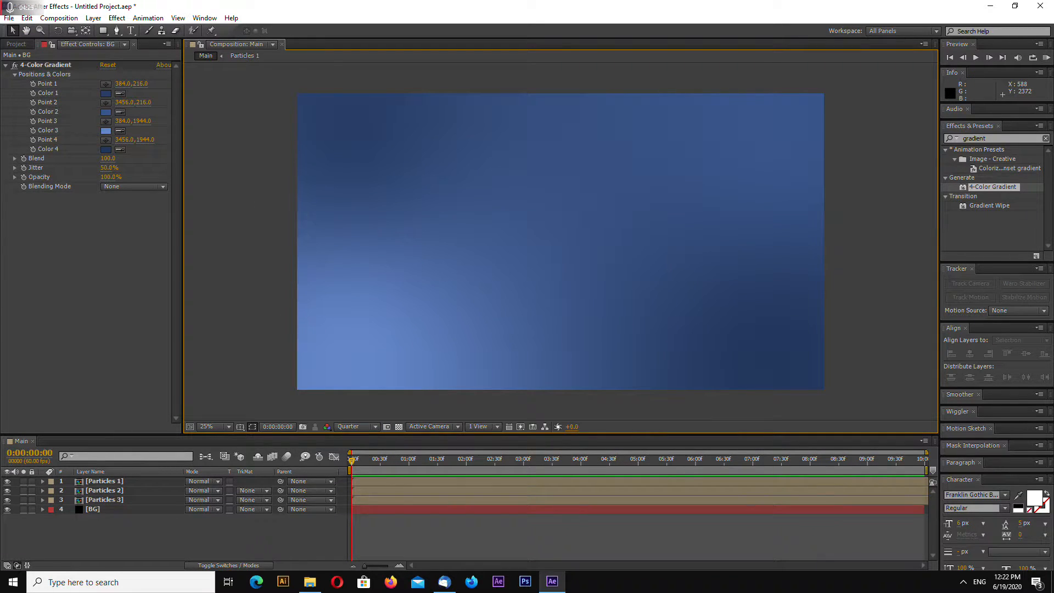
Open the Particles 1 composition from its layer in Main.
click(114, 477)
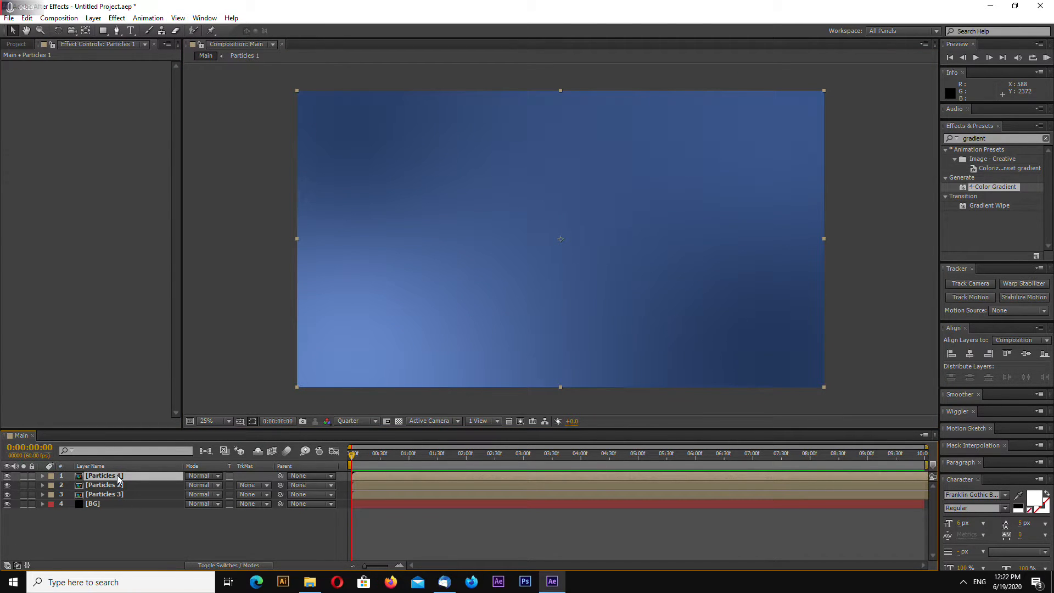
double_click(117, 476)
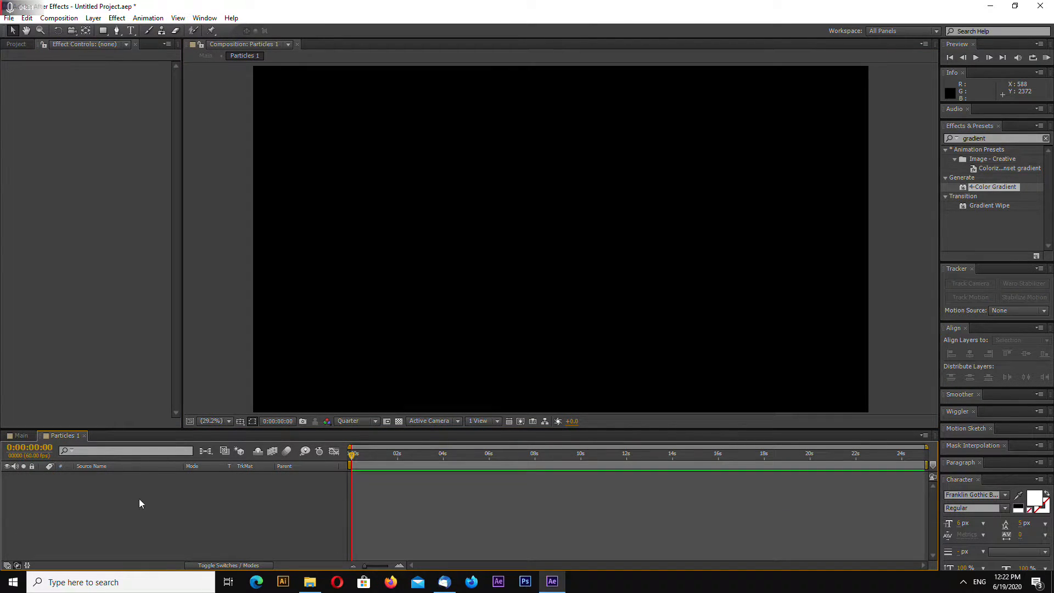
click(86, 436)
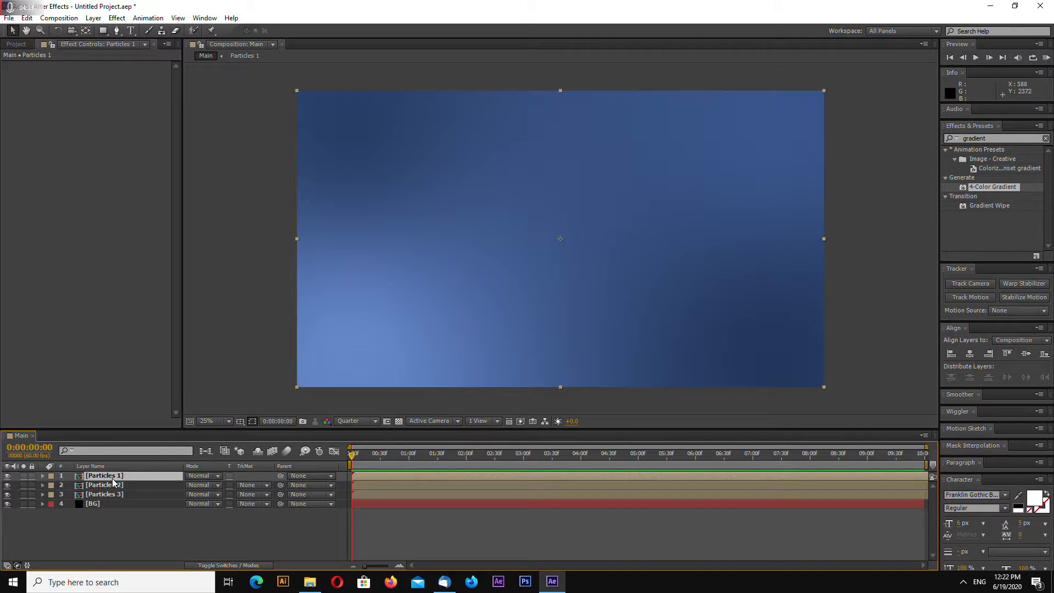
double_click(112, 479)
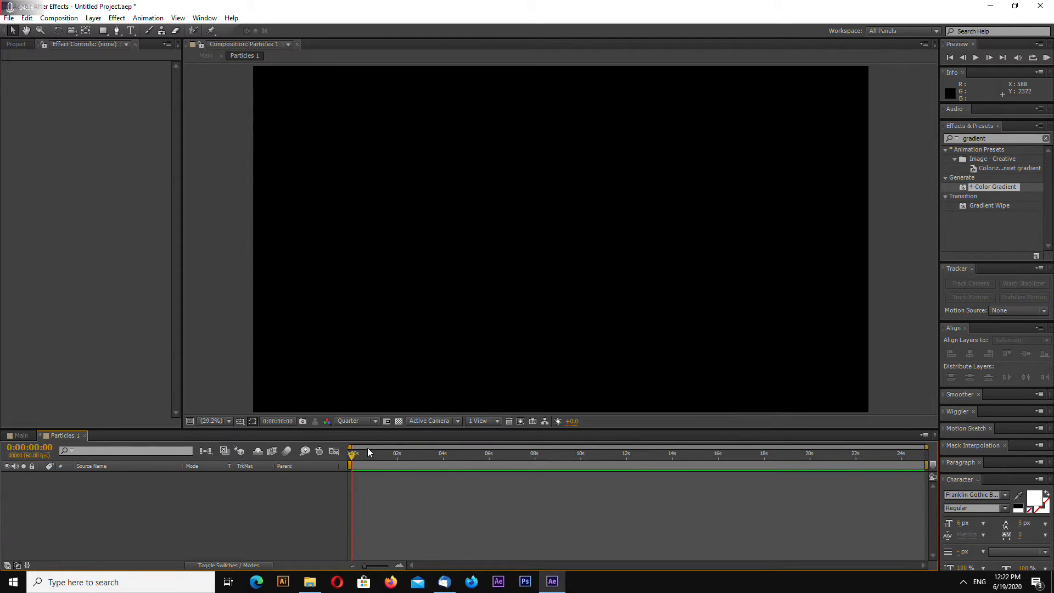
Create a black 3840 × 2160 px solid named particles in the Particles 1 composition.
right_click(104, 525)
mouse_move(258, 409)
click(342, 440)
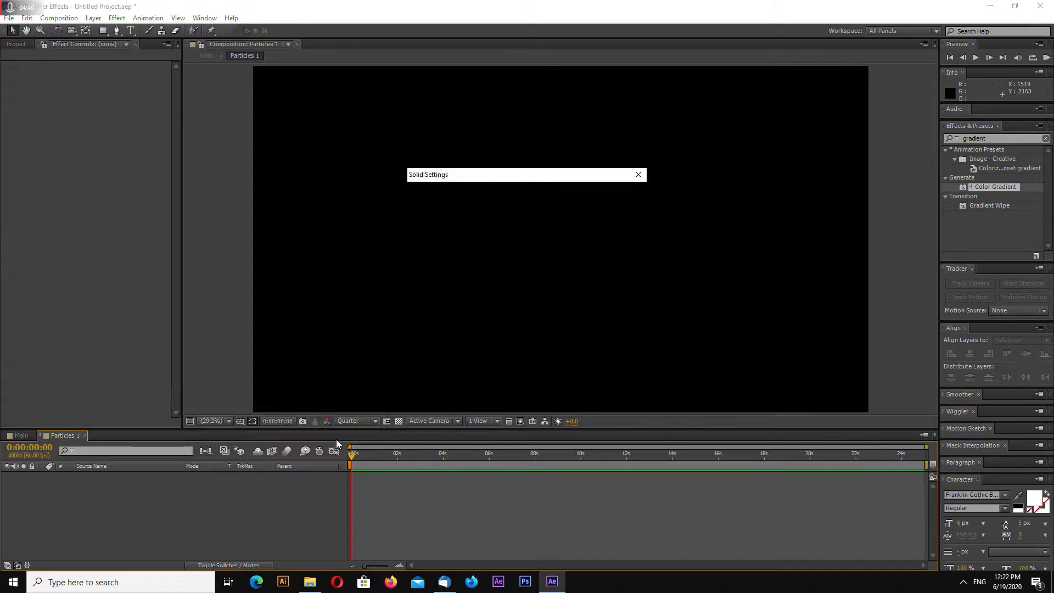
text(particles)
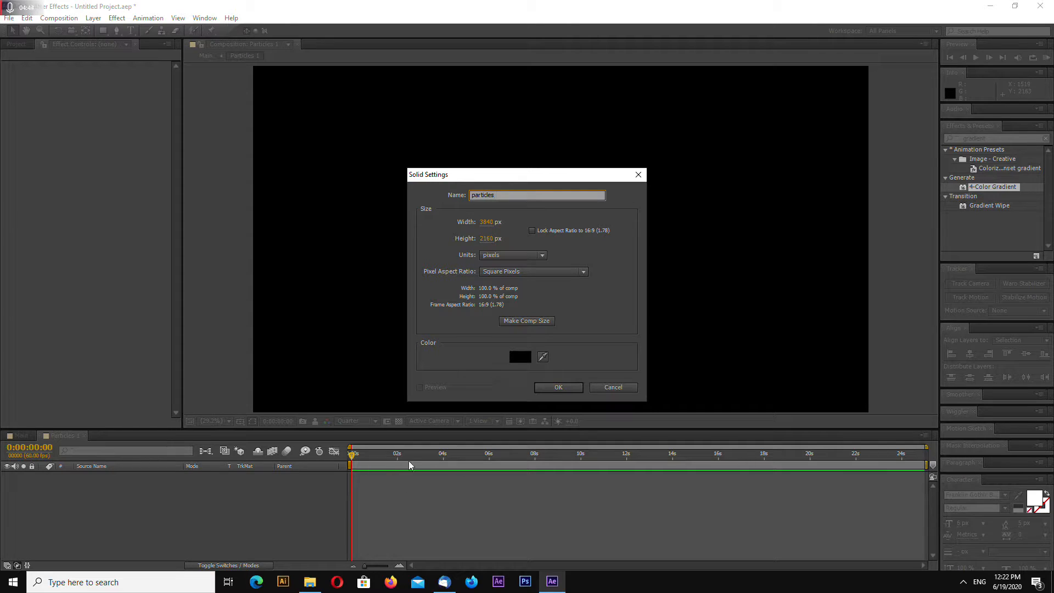
click(559, 388)
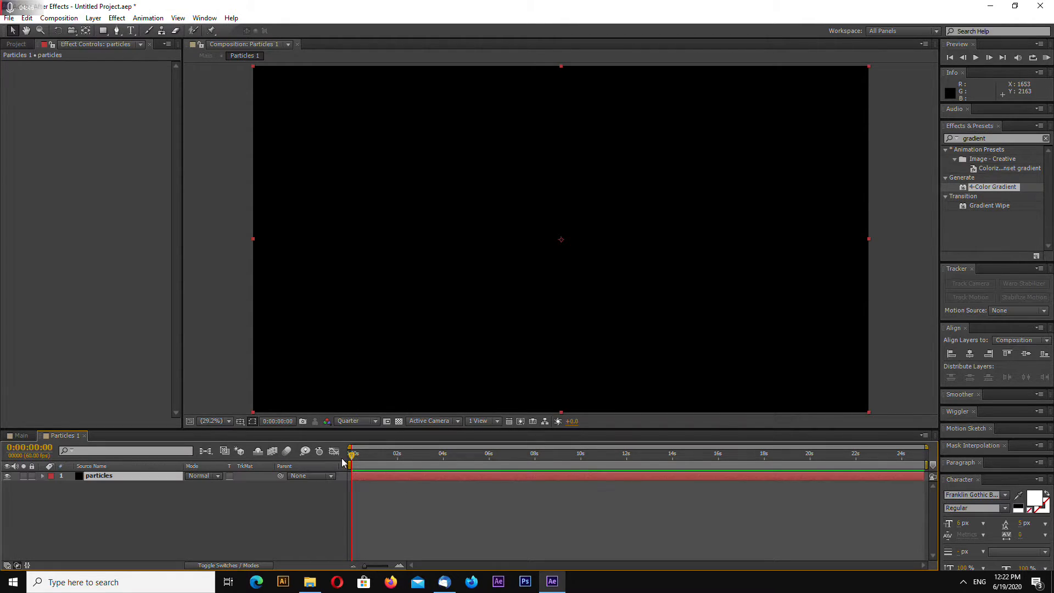
Apply the CC Particle World effect to the particles layer and preview its emission at about 5 seconds.
key(ctrl+5)
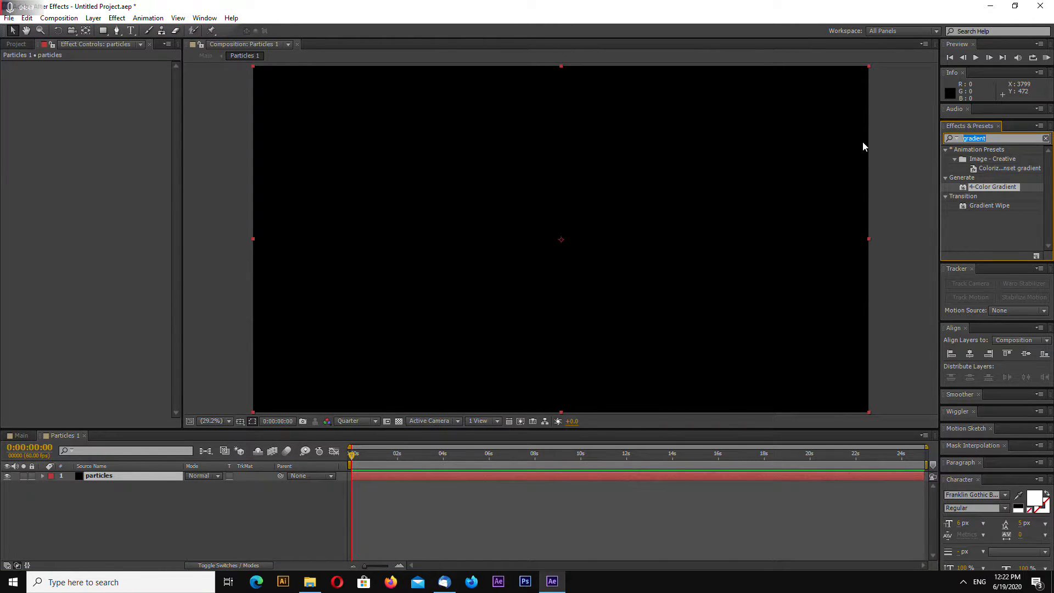
text(partic)
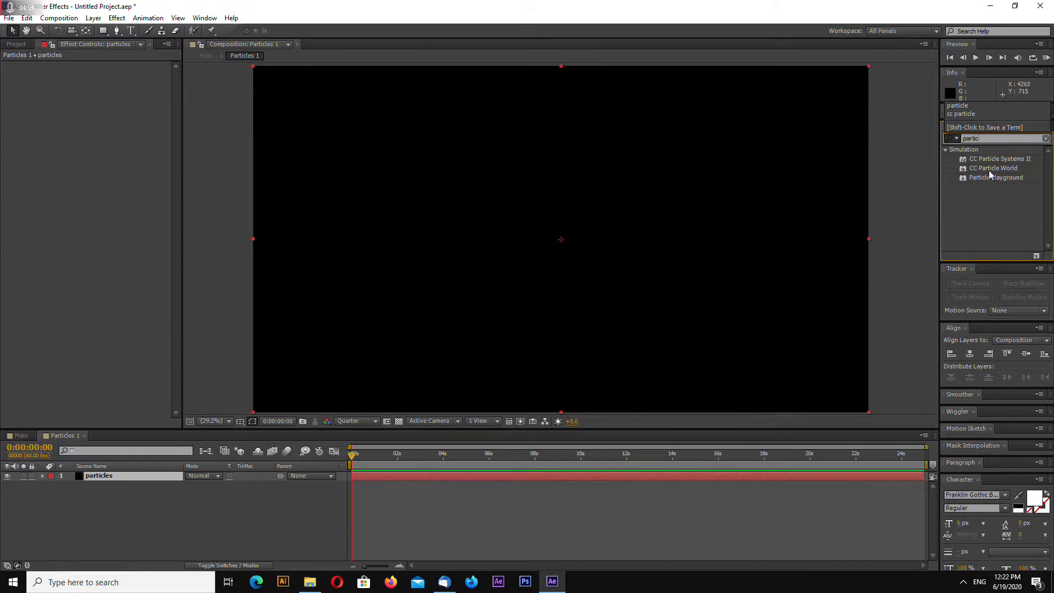
drag(992, 168, 84, 477)
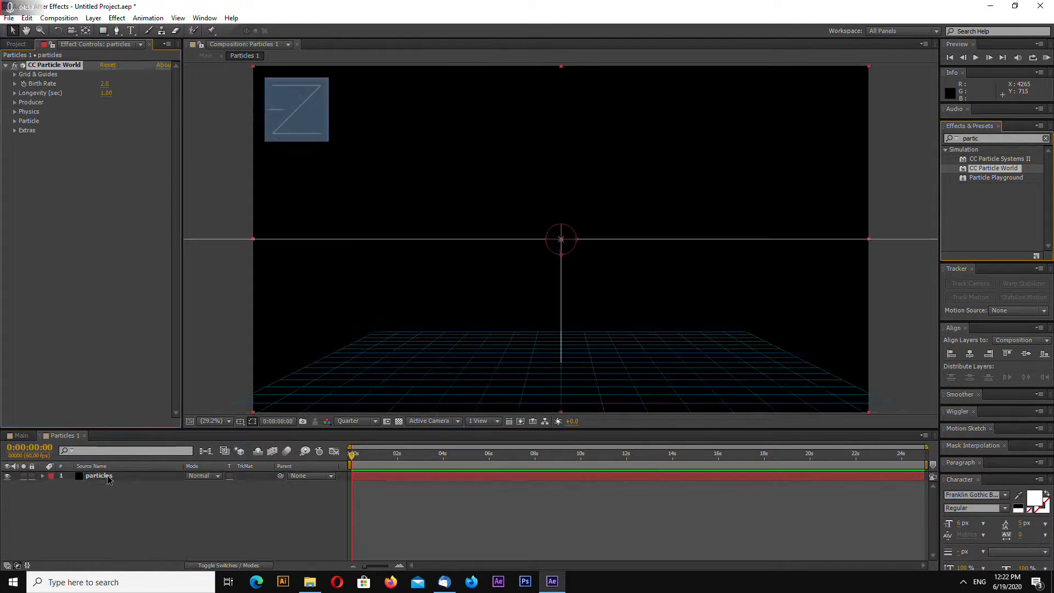
drag(440, 430, 442, 450)
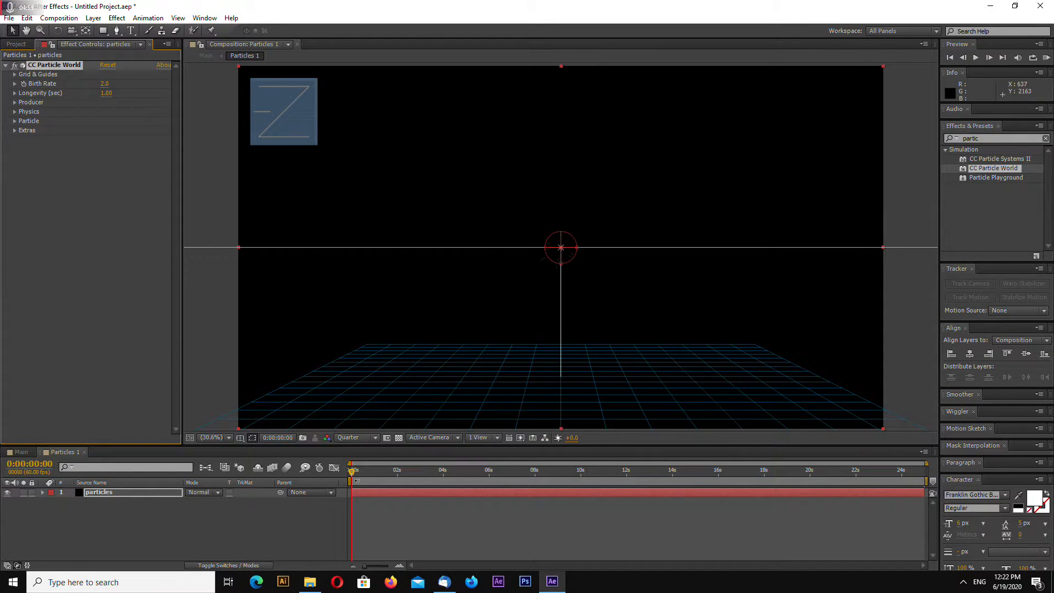
drag(353, 471, 472, 482)
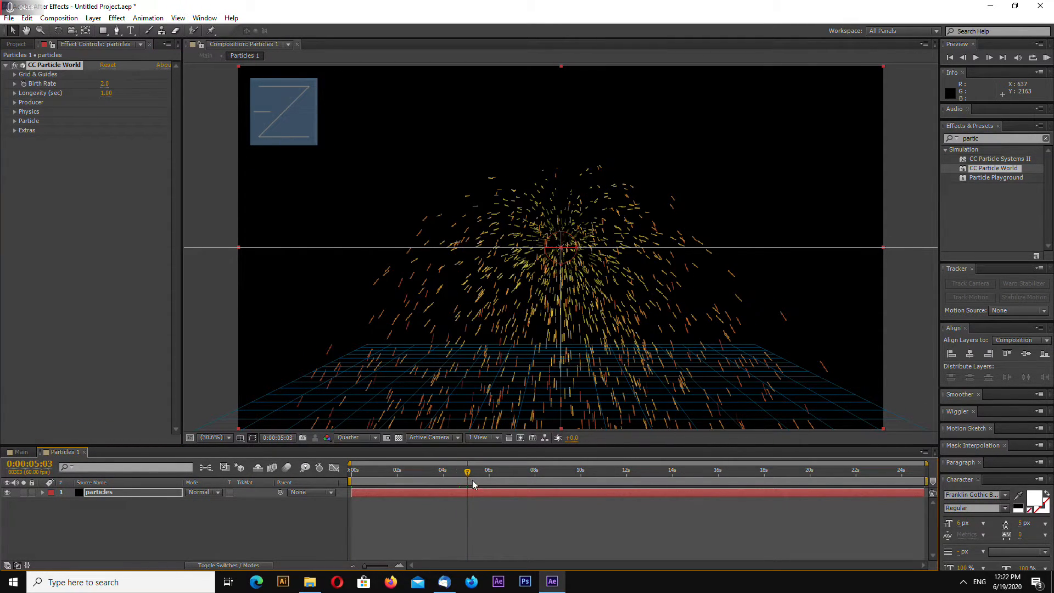
Shift the particles layer earlier so particles already fill the first frame, and extend its end to the composition's end.
click(451, 492)
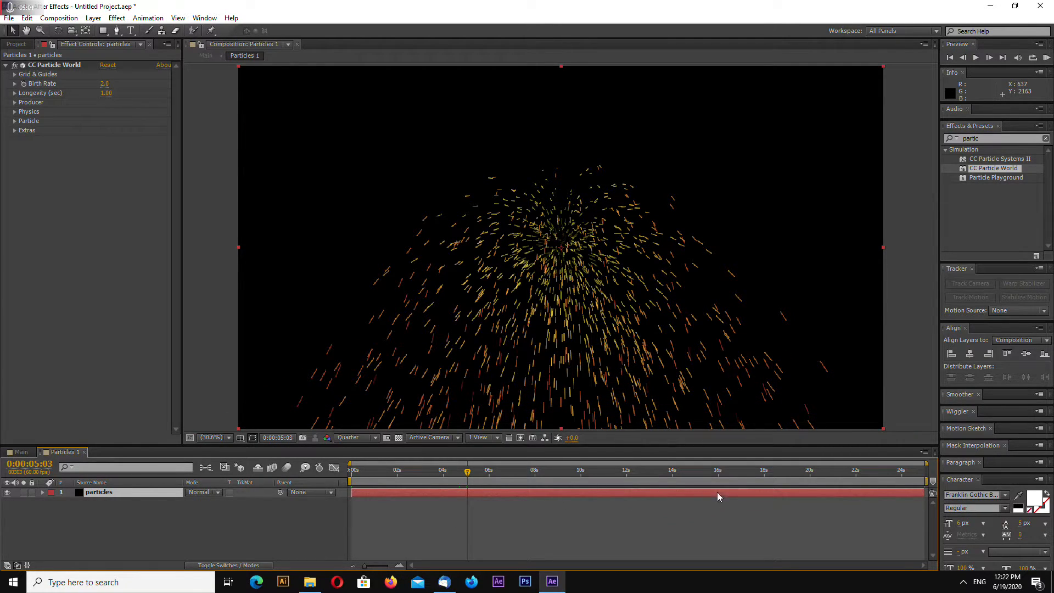
drag(723, 496, 730, 496)
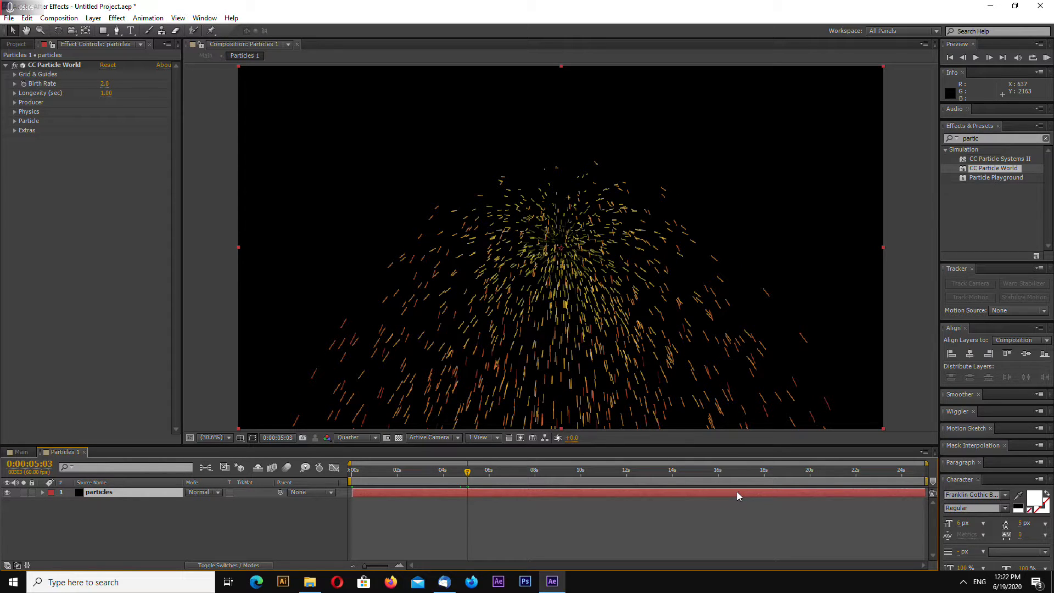
drag(732, 492, 607, 493)
drag(468, 471, 343, 487)
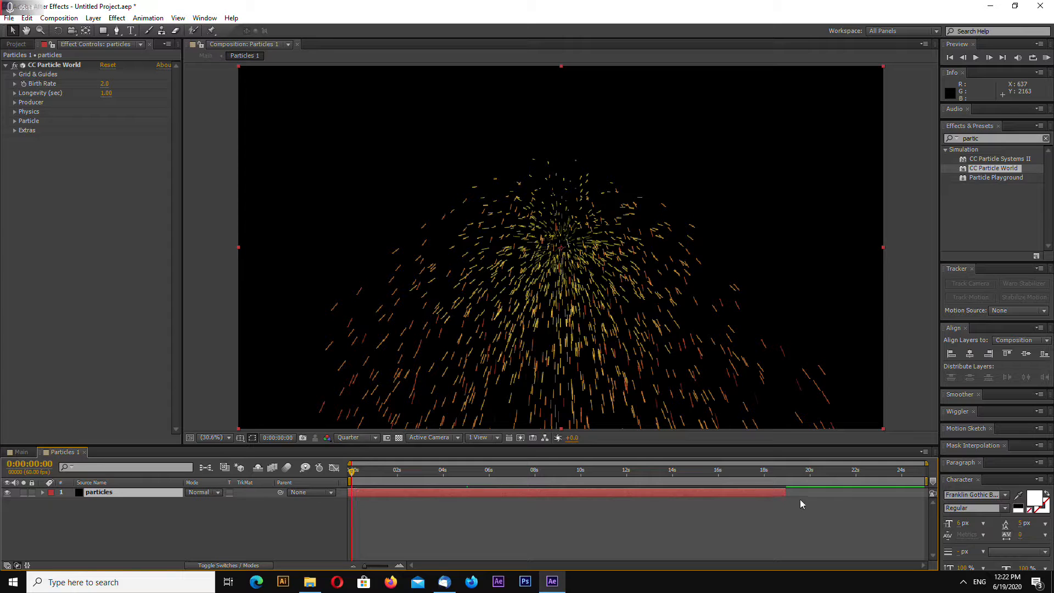
drag(787, 492, 945, 504)
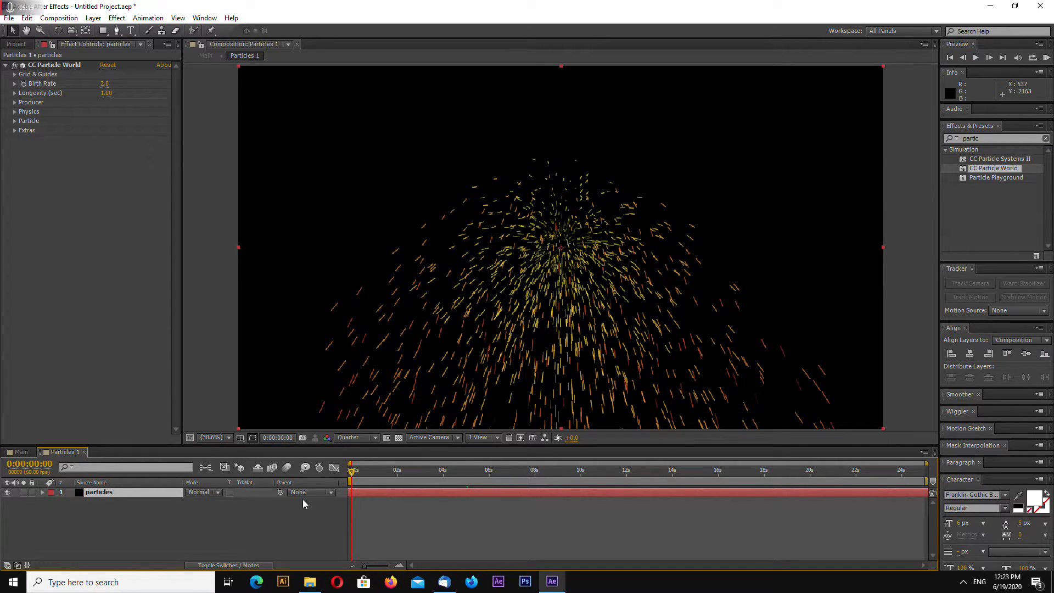
Set the Particle Type of CC Particle World to Faded Sphere.
click(15, 120)
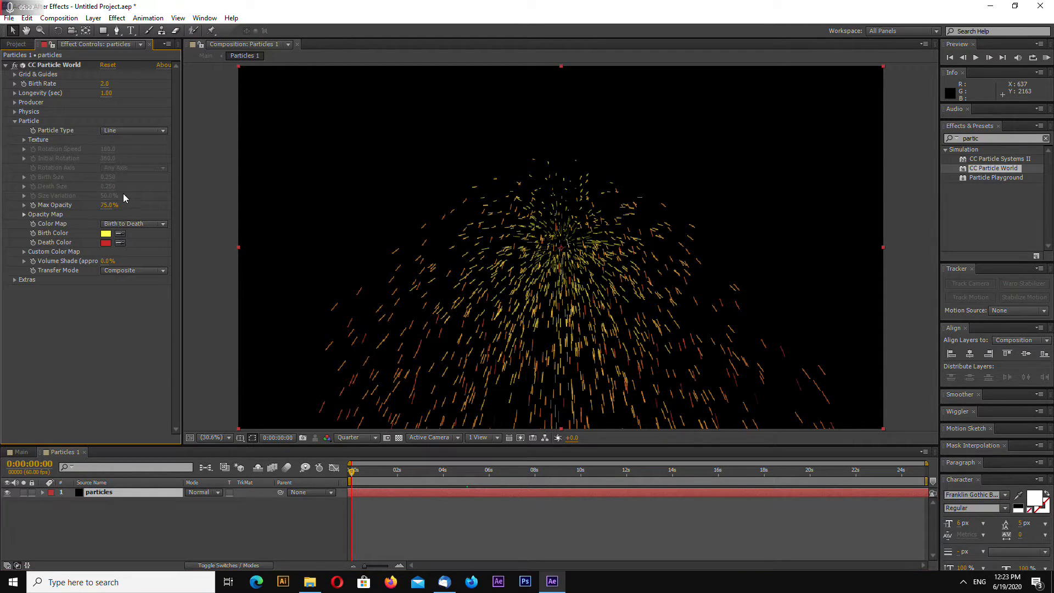
click(132, 133)
click(155, 185)
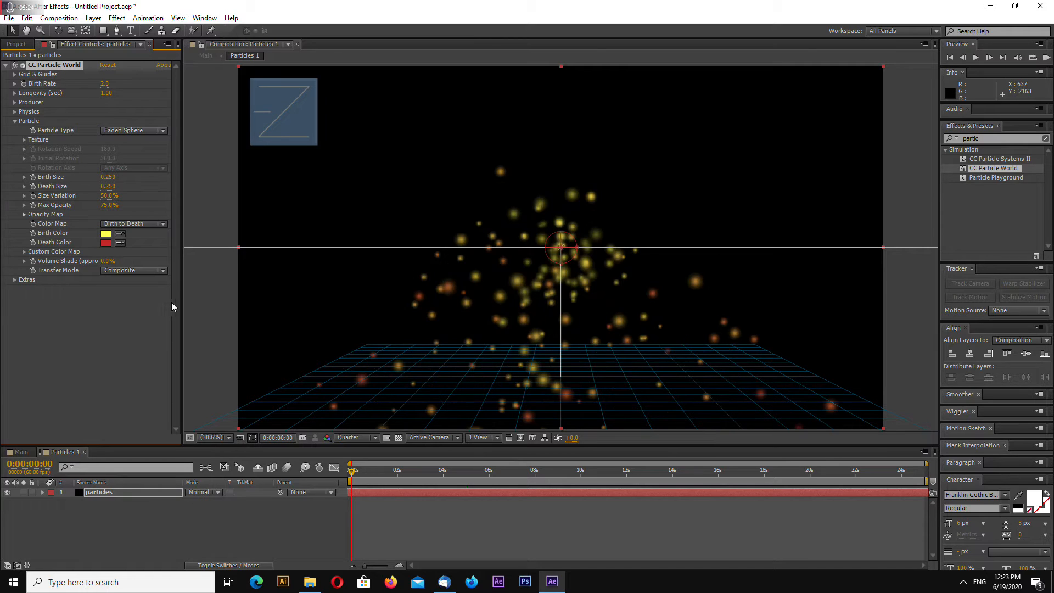
Set both the Birth Color and the Death Color of the particles to white.
click(106, 233)
click(660, 231)
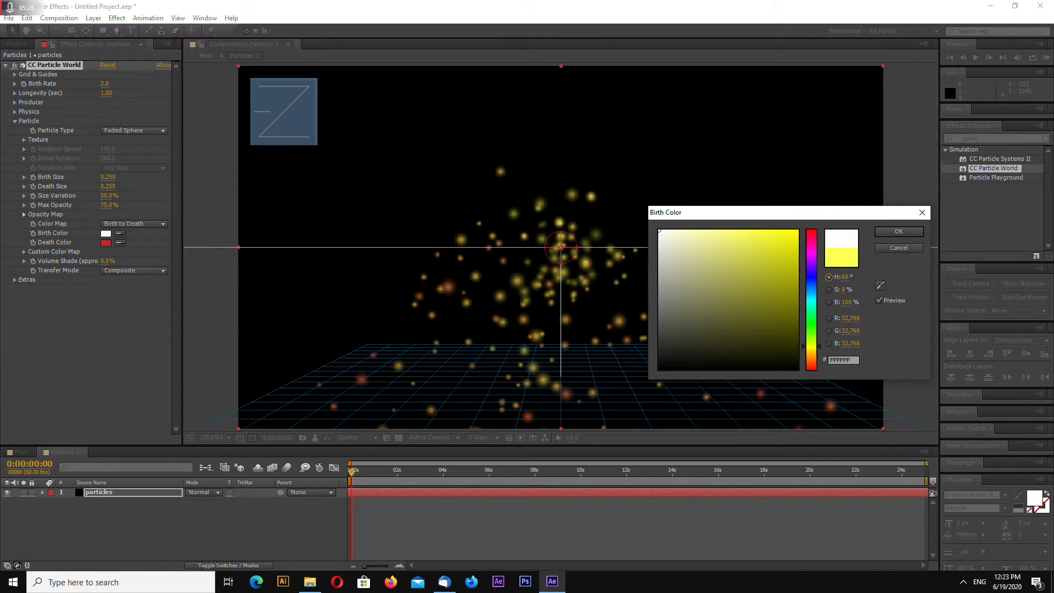
click(886, 231)
click(106, 242)
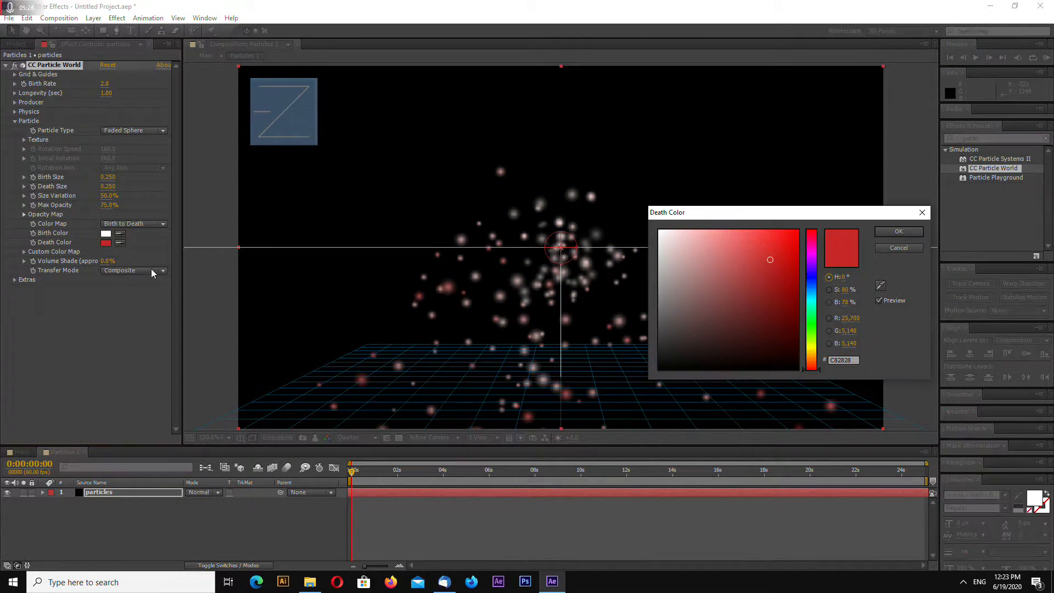
click(660, 231)
click(899, 231)
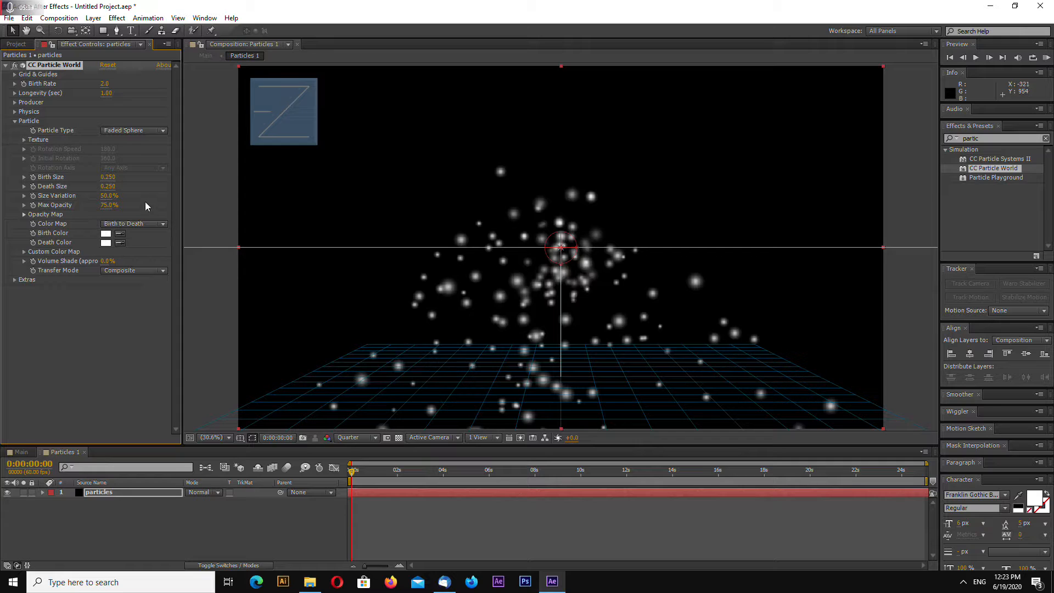
Set the particles' Velocity to 0.05 in the CC Particle World physics settings.
click(14, 112)
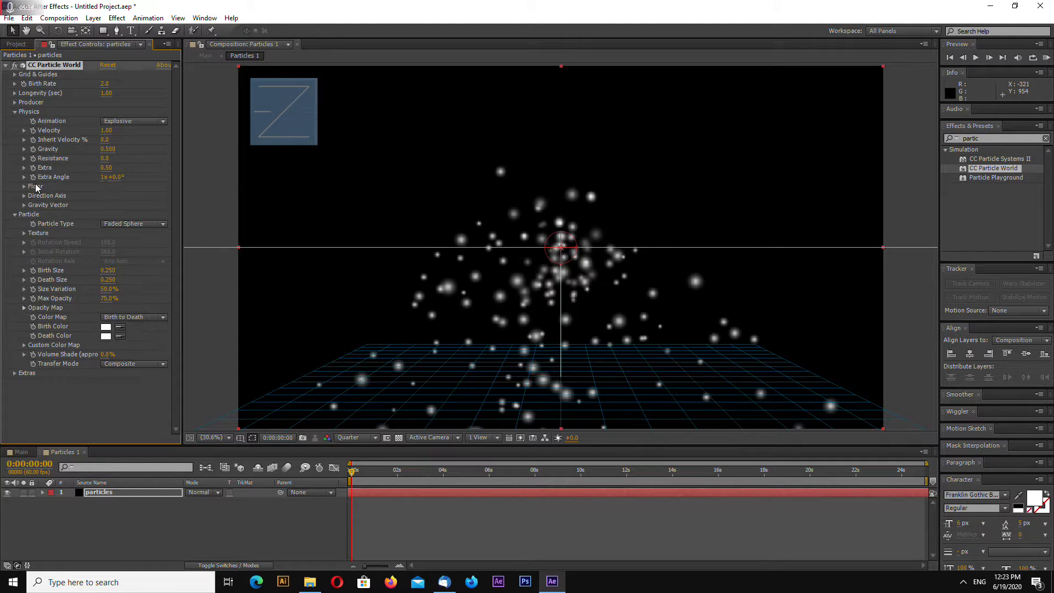
click(144, 121)
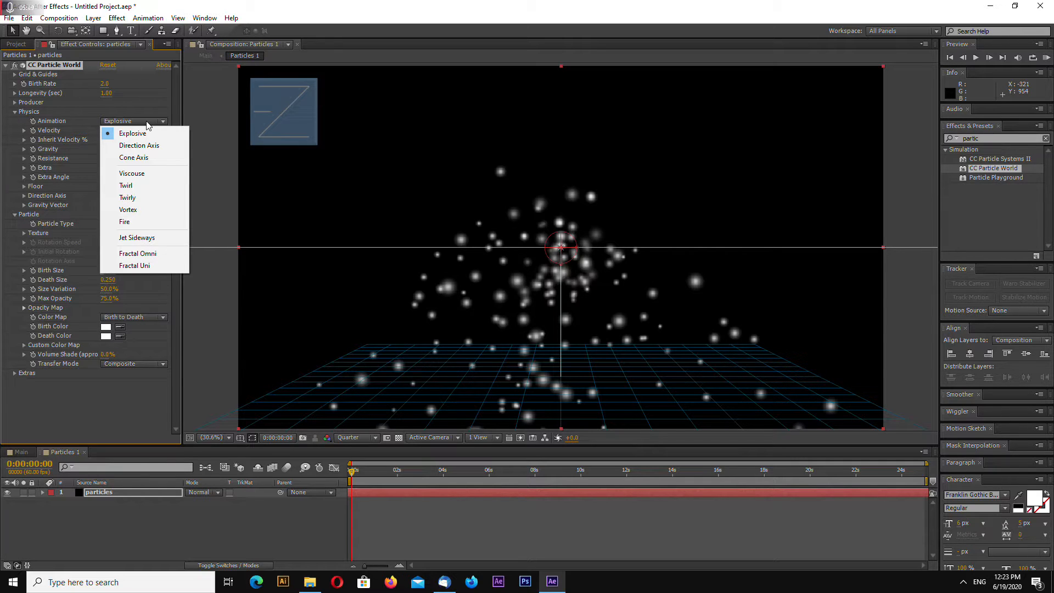
click(187, 114)
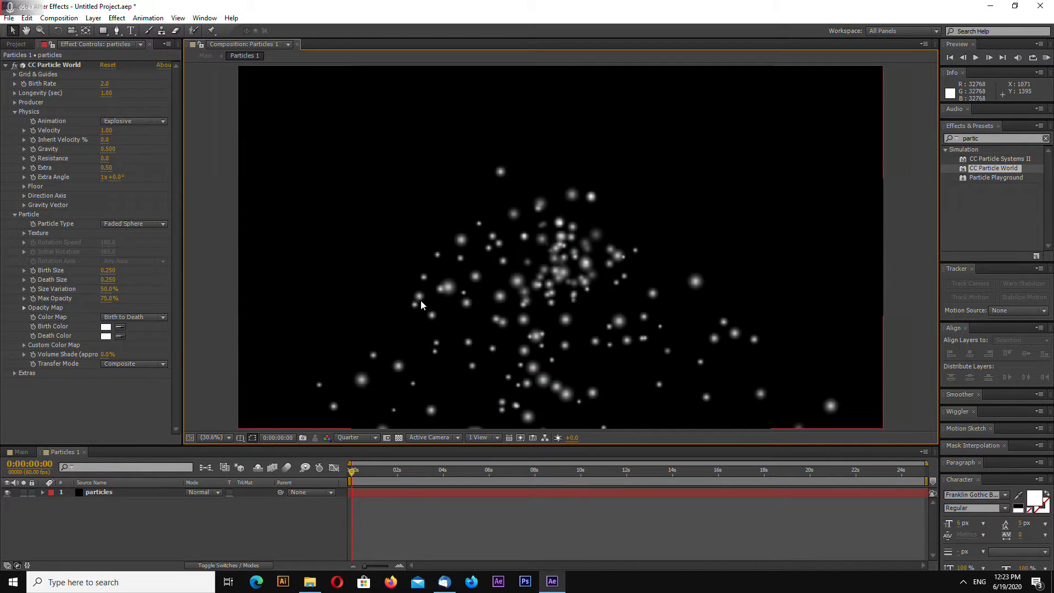
click(108, 133)
text(0.)
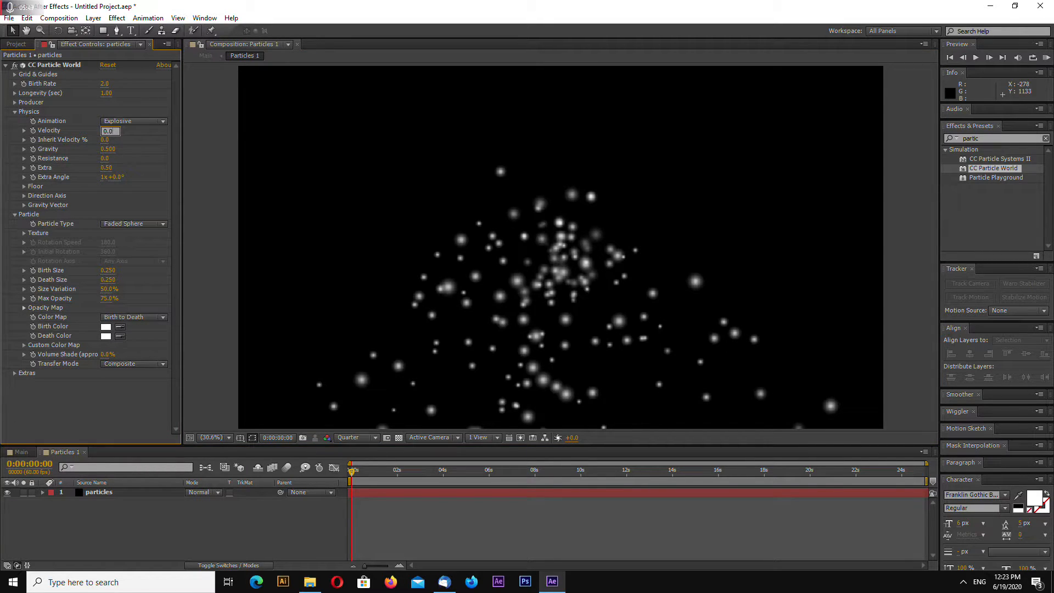
key(Return)
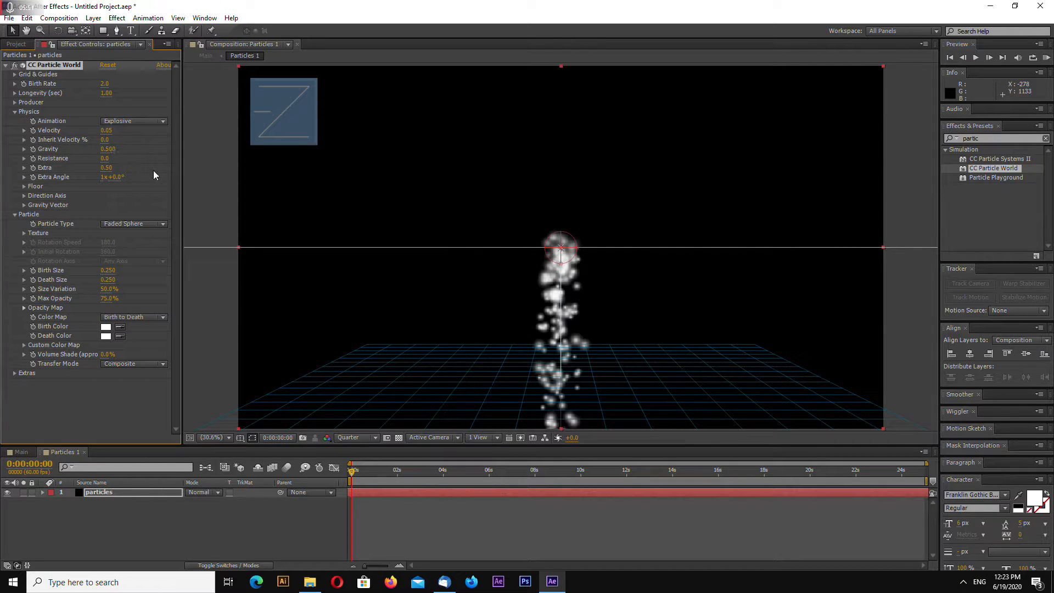
Set the particles' Gravity to -0.010 and preview the motion at about 2.5 seconds.
click(108, 149)
text(-)
key(Return)
drag(352, 473, 407, 473)
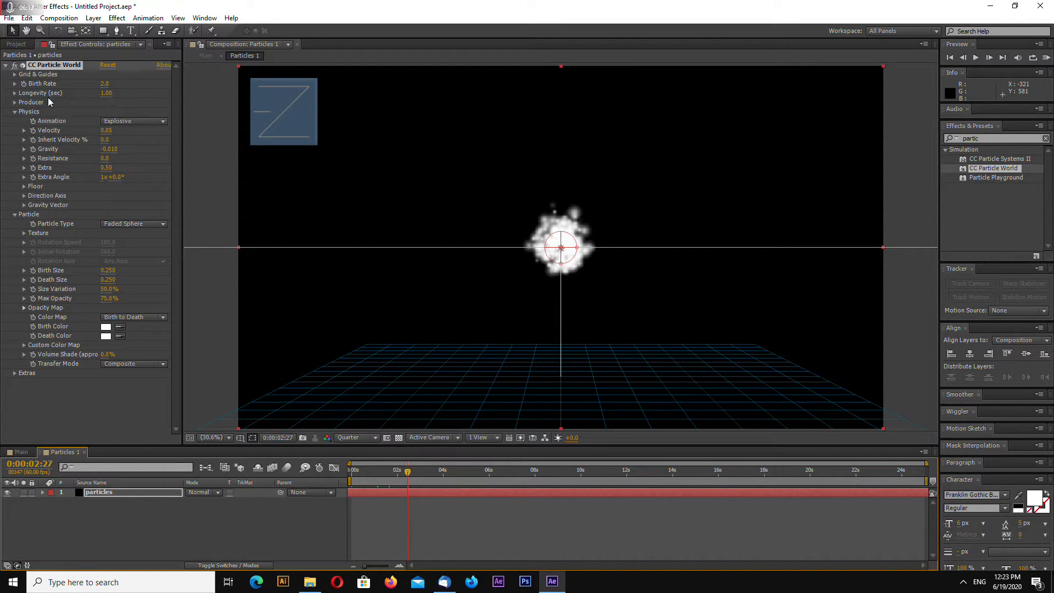
Set the particles' Longevity to 10 seconds and enlarge the composition view.
click(106, 93)
text(10)
key(Return)
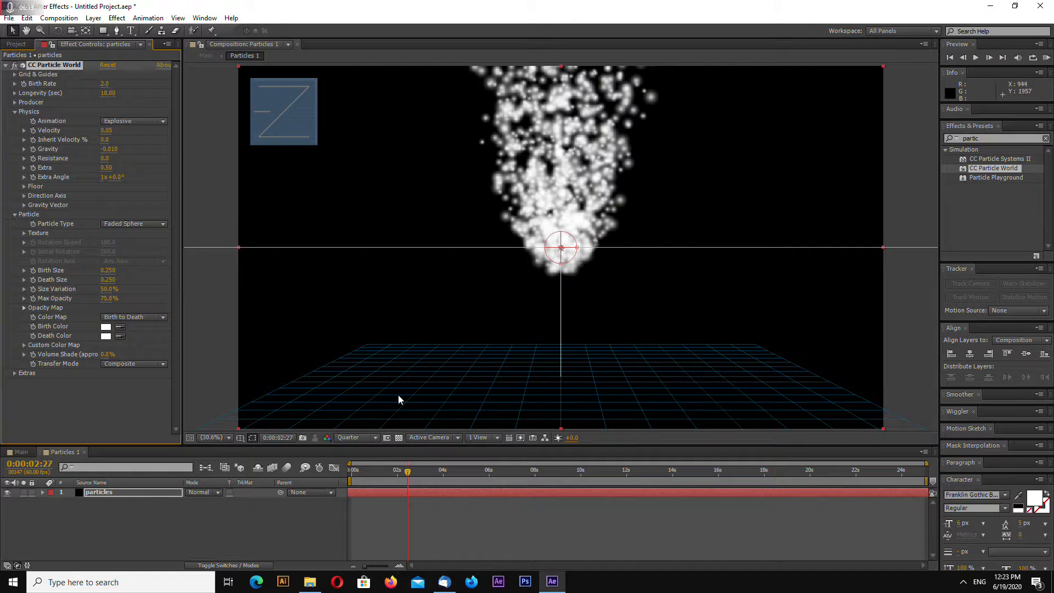
click(253, 378)
drag(402, 446, 402, 460)
Move the particle producer below the frame's lower-left corner, at Position X -0.58 and Position Y 0.39, and check the motion.
click(15, 102)
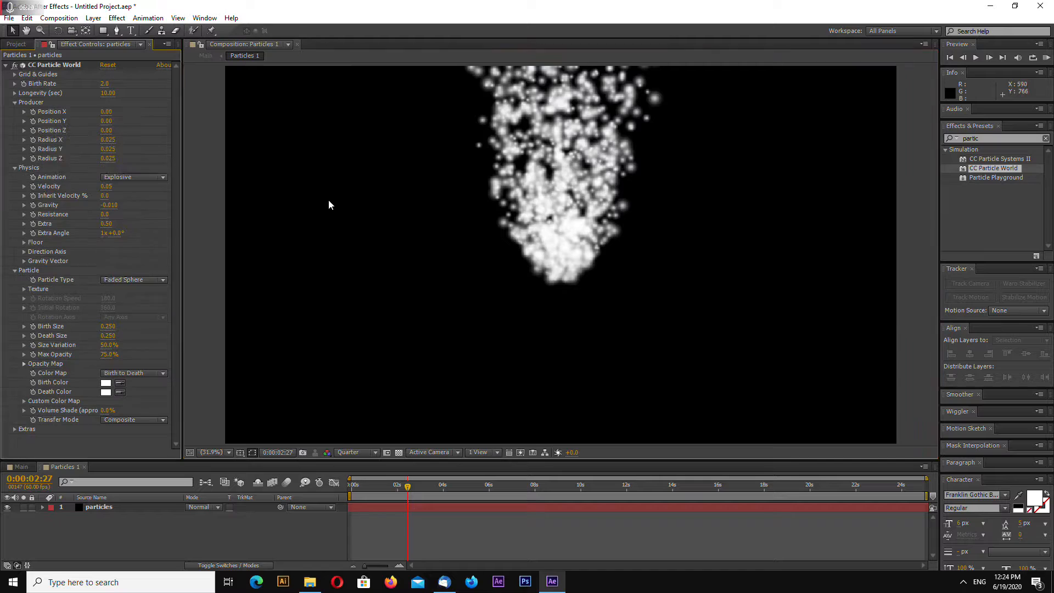
scroll(512, 352, down, 2)
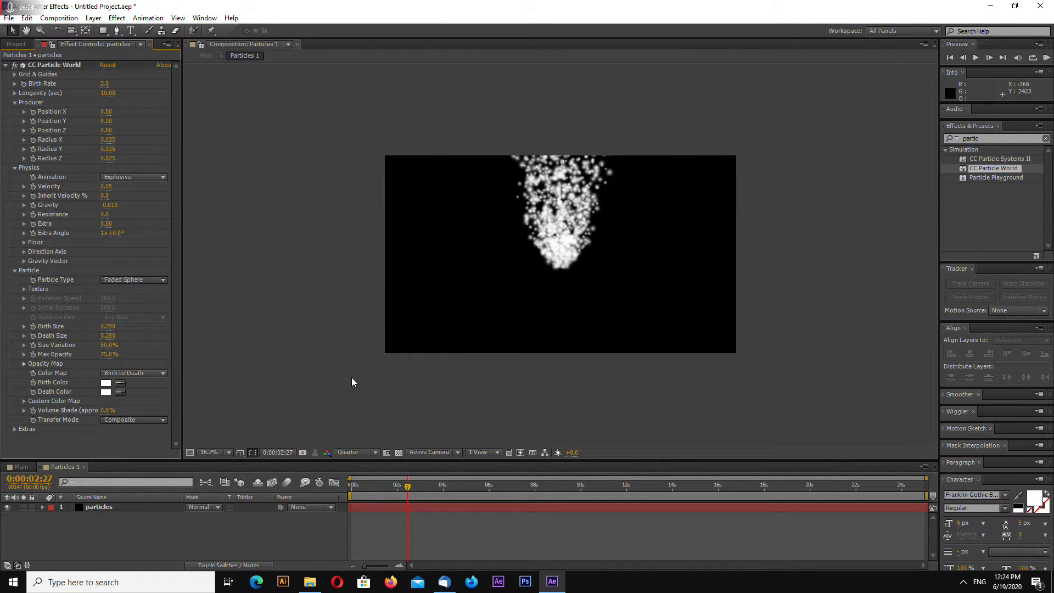
scroll(348, 407, up, 2)
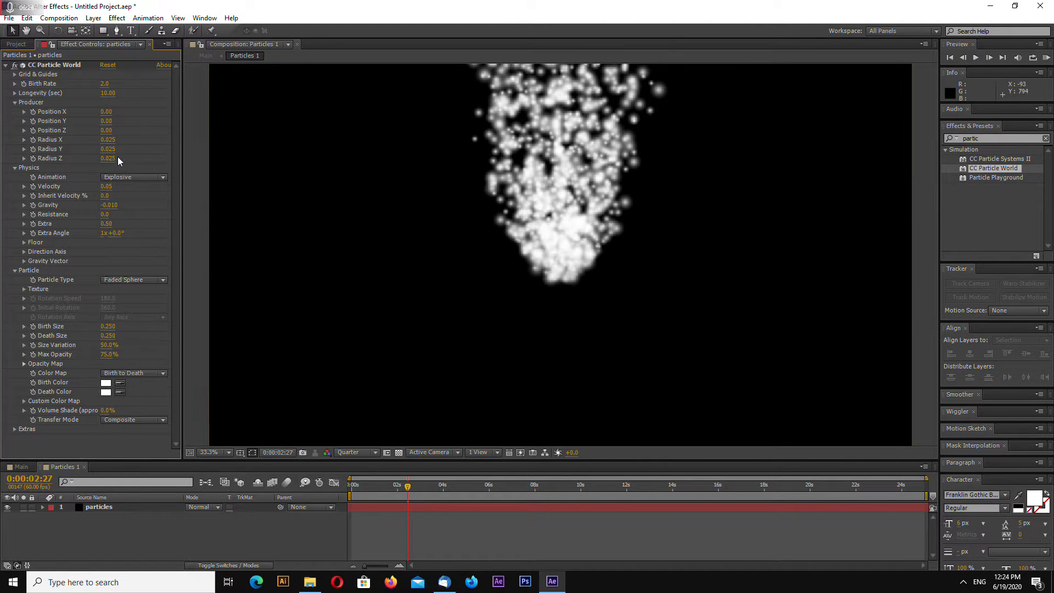
key(comma)
key(comma)
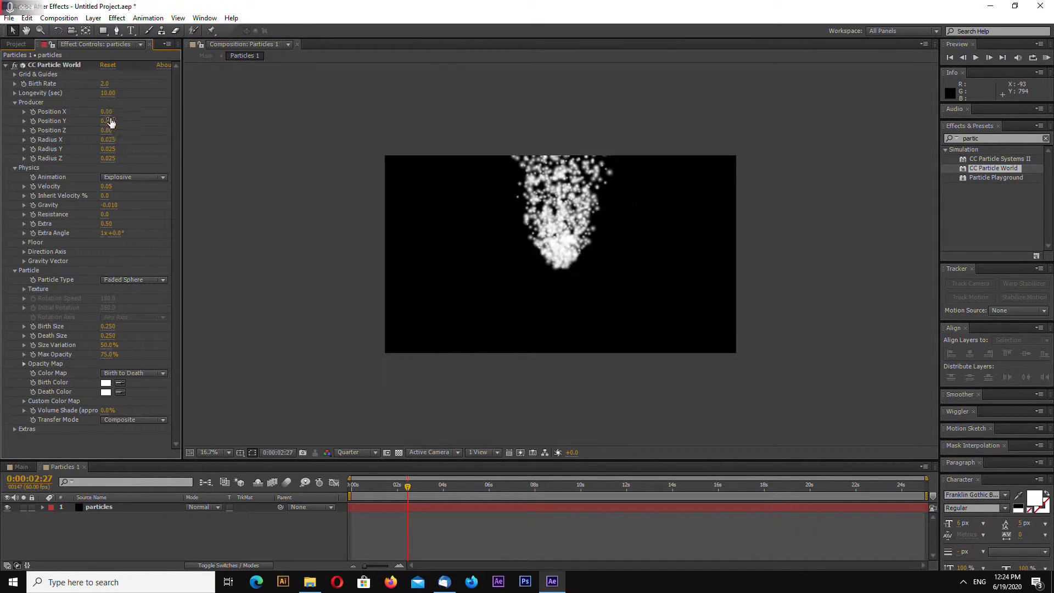
mouse_move(107, 114)
mouse_down()
mouse_move(130, 124)
mouse_move(125, 133)
mouse_move(108, 126)
mouse_up()
click(109, 112)
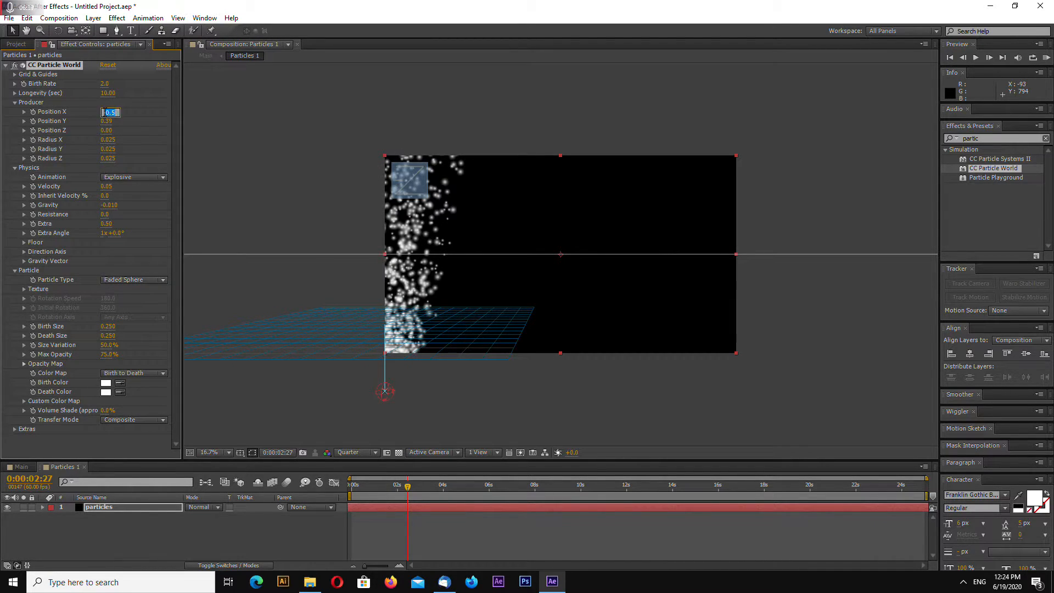
click(114, 118)
drag(111, 113, 105, 118)
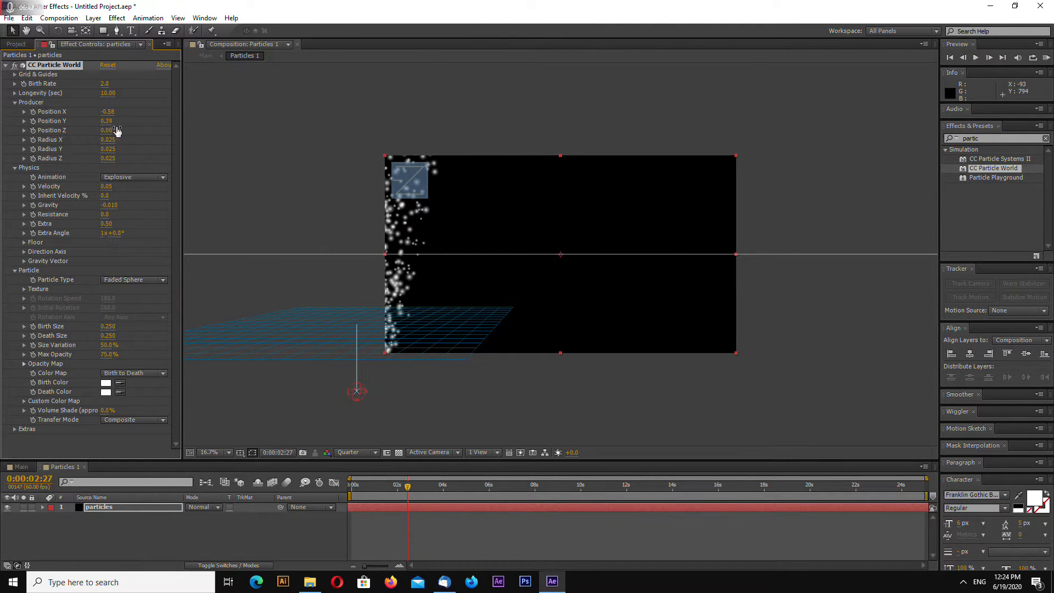
click(433, 406)
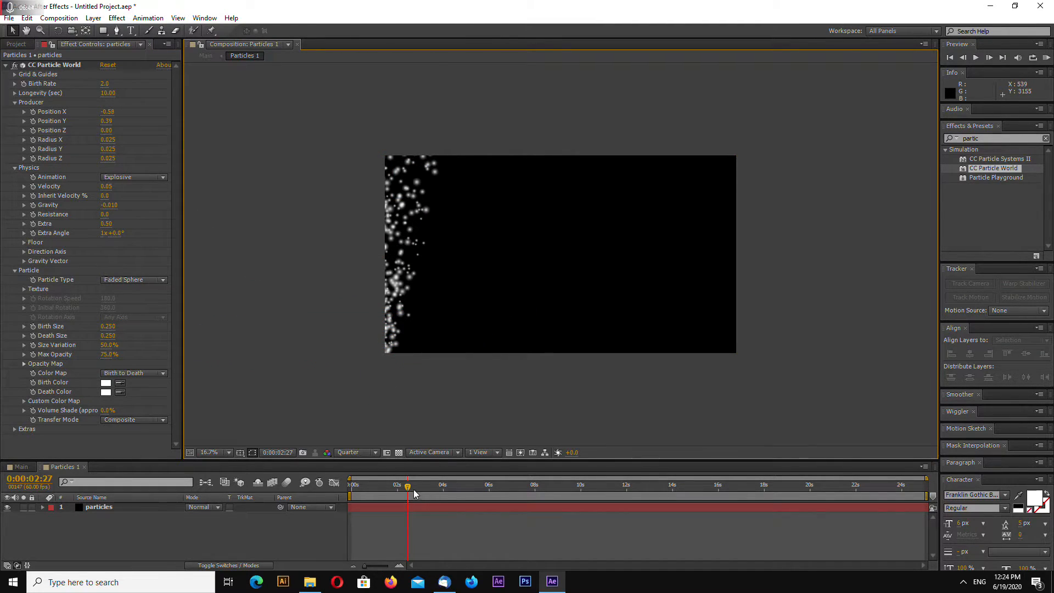
drag(362, 486, 393, 491)
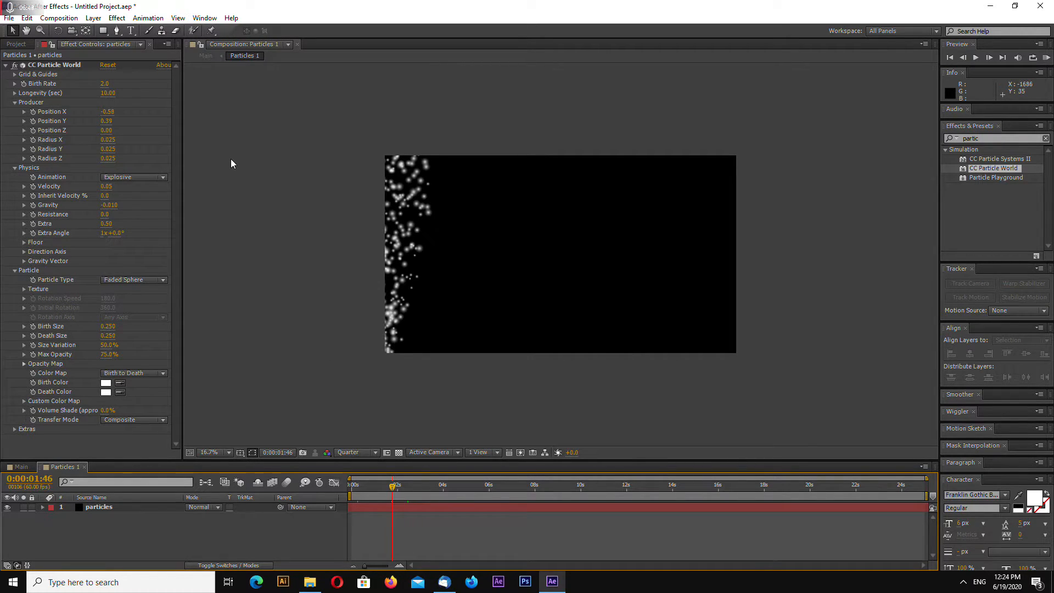
Widen the particle producer to Radius Z 0.645 and Radius X 0.365, and preview the animation.
drag(115, 166, 119, 159)
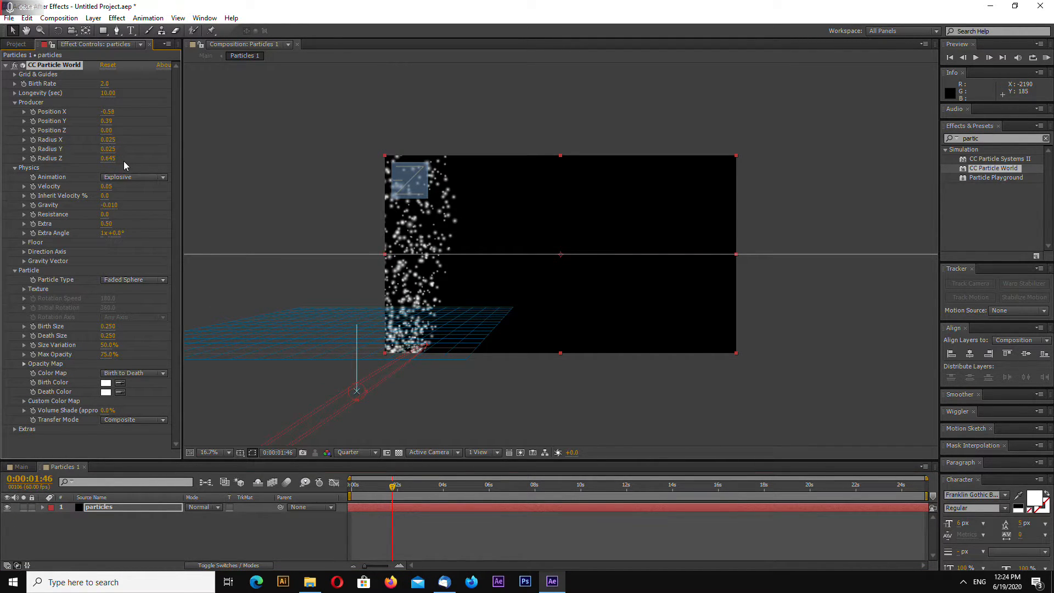
drag(110, 142, 118, 143)
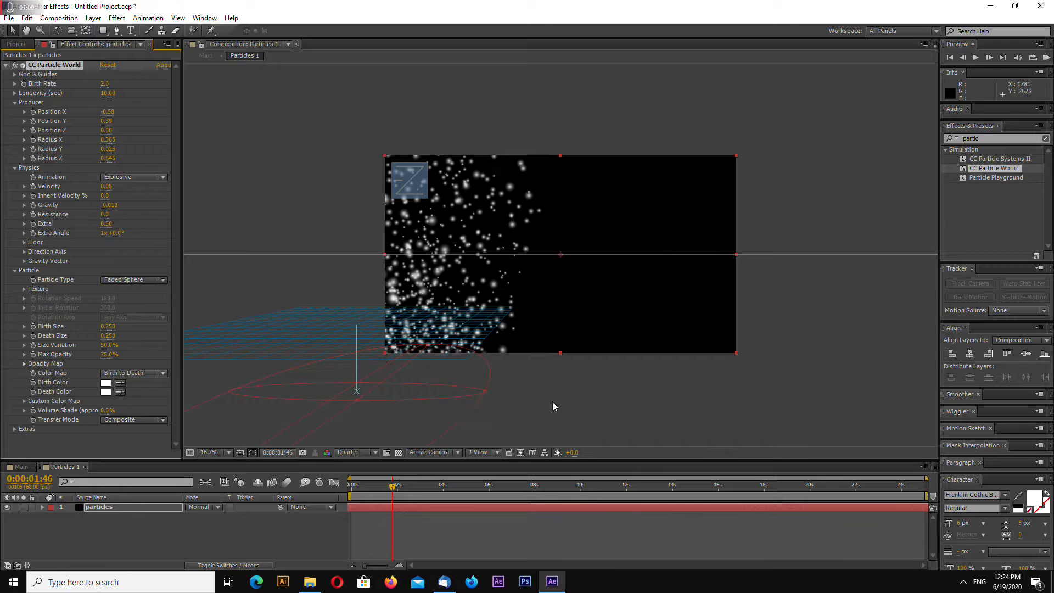
click(505, 370)
key(KP_0)
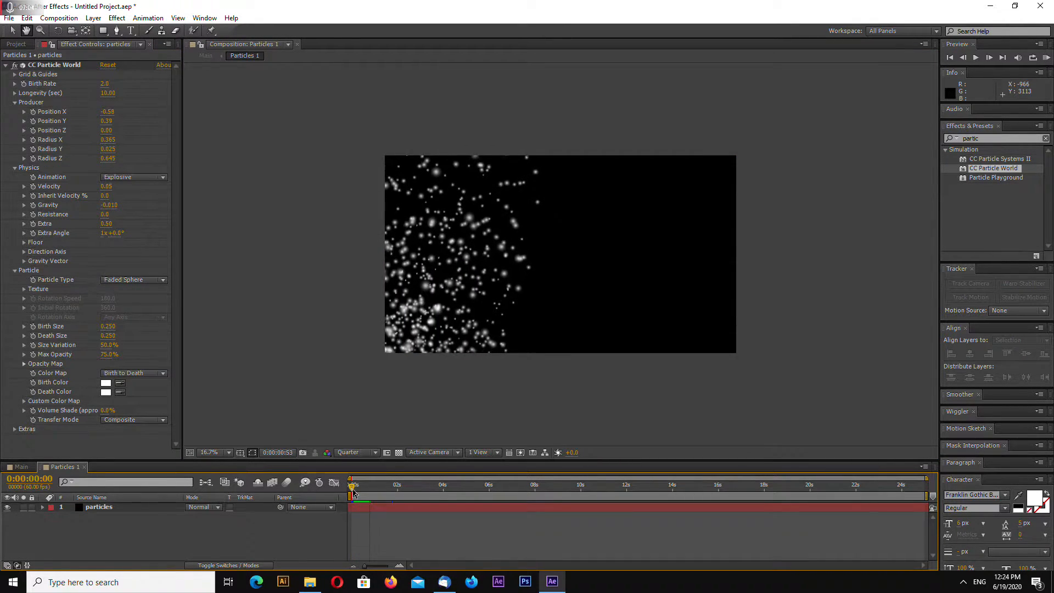
Set the gravity vector's Gravity X to -1.000 and preview the particle motion from the start of the composition.
key(space)
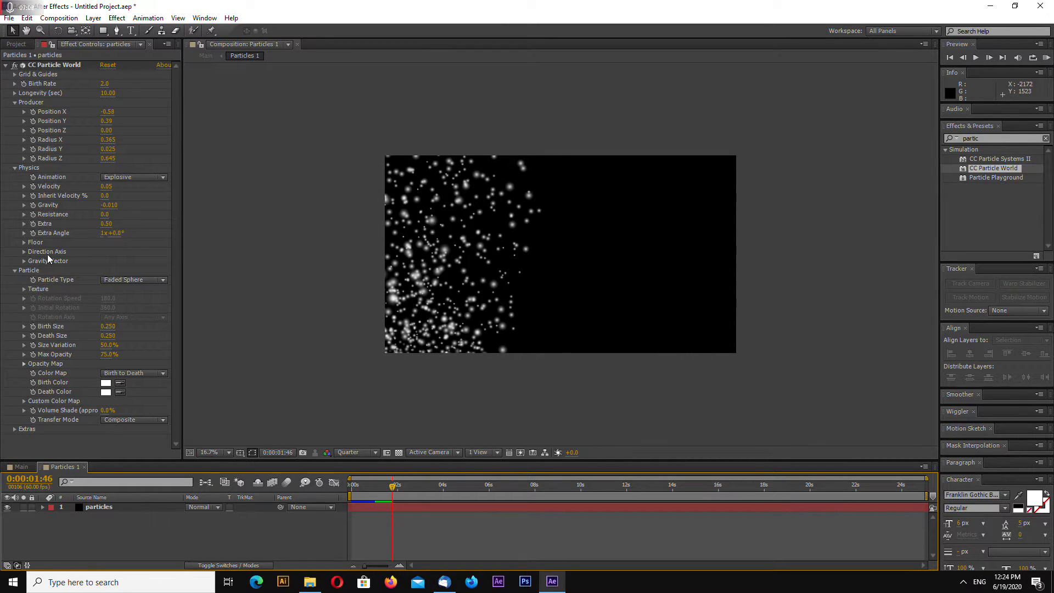
click(24, 261)
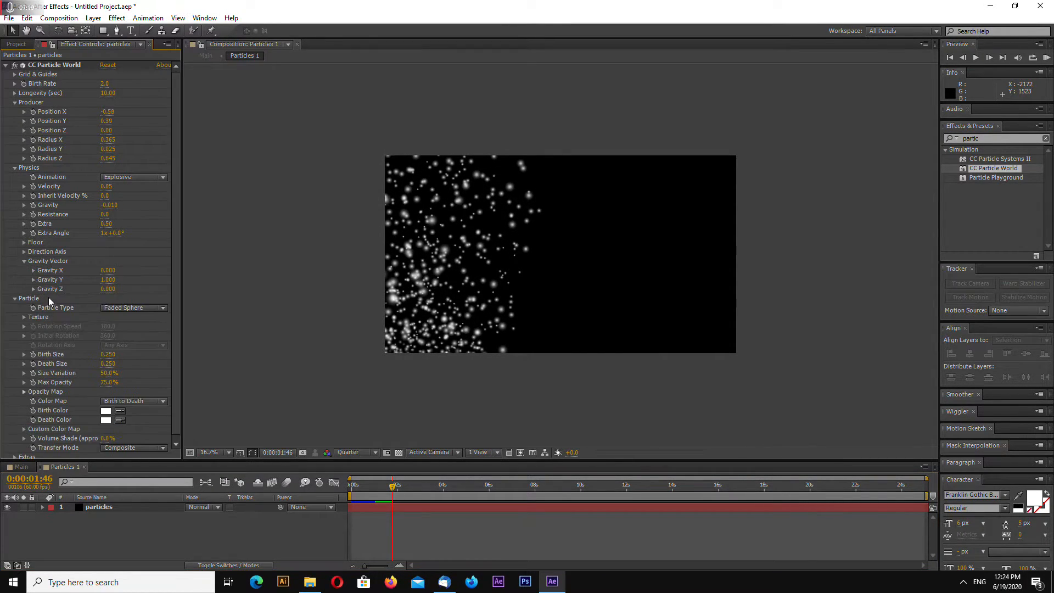
click(109, 270)
key(Return)
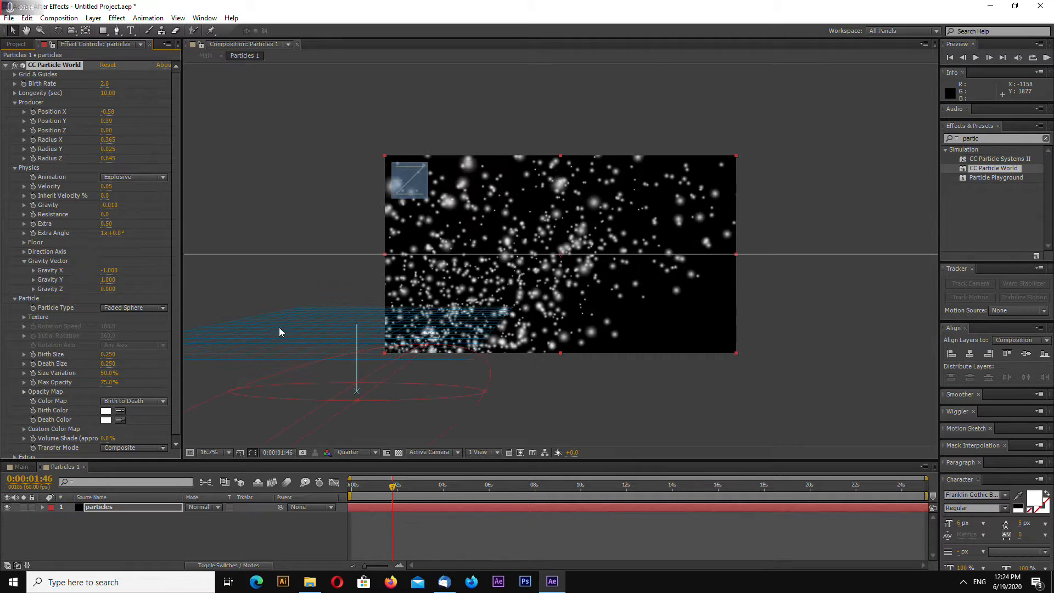
drag(393, 487, 296, 490)
key(space)
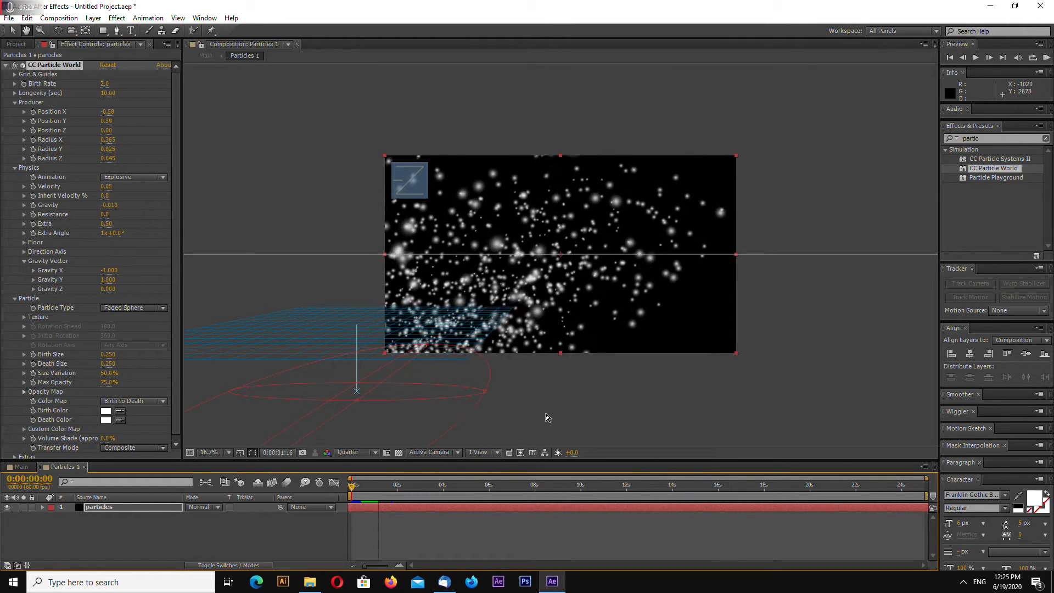
key(space)
drag(389, 488, 335, 486)
click(505, 424)
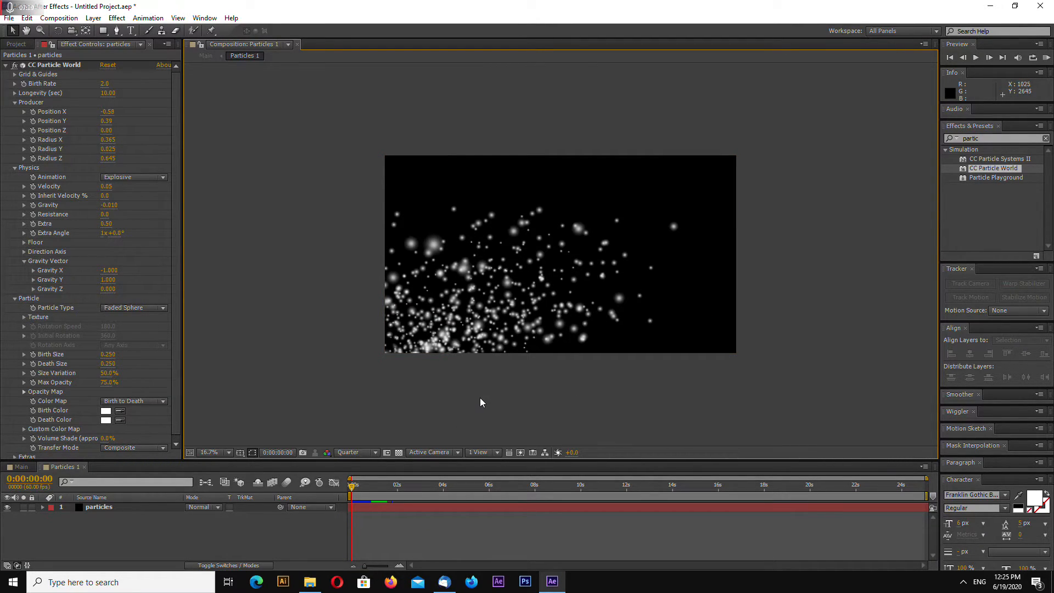
drag(351, 488, 340, 488)
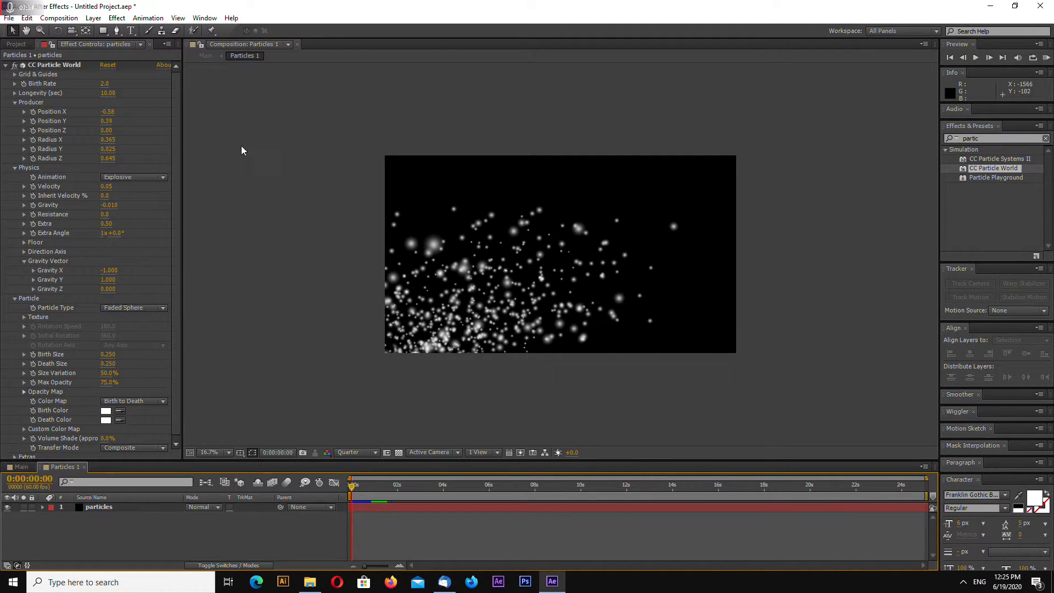
Lower the particles' Birth Rate to 1.0.
click(106, 84)
text(1)
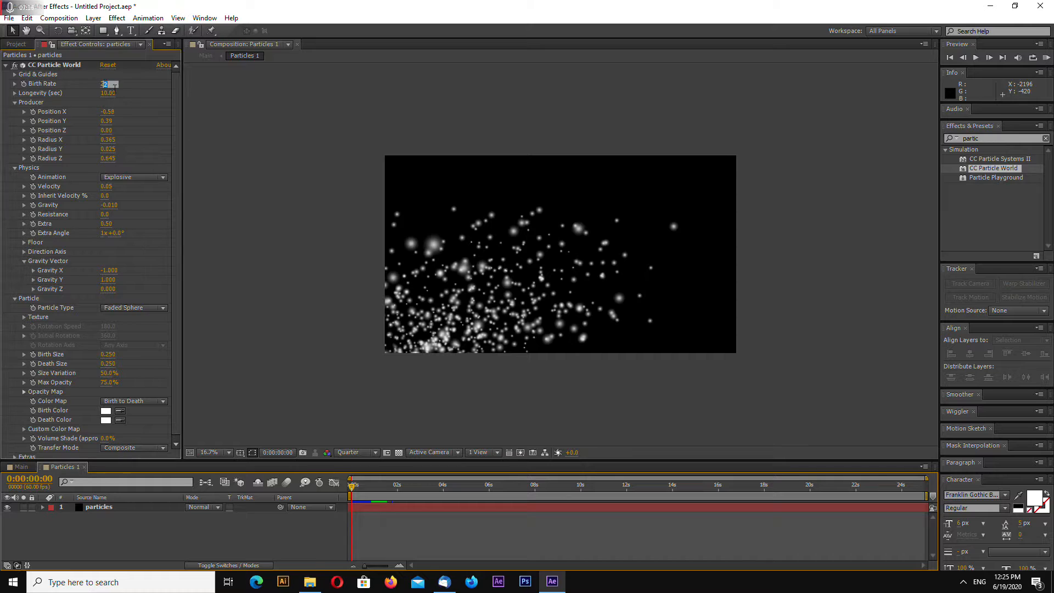
key(Return)
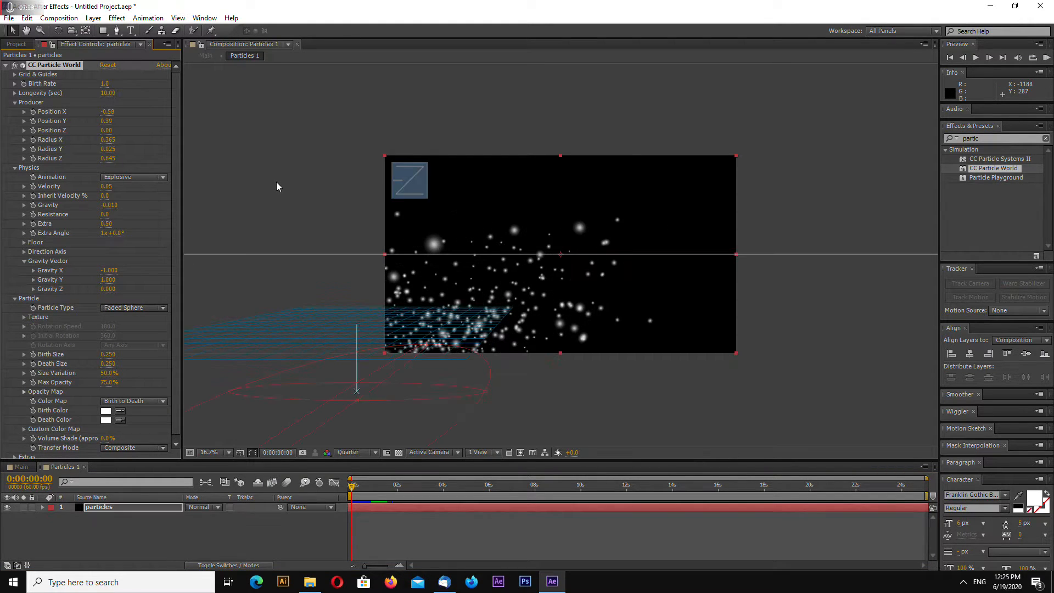
Enlarge the particles to a Birth Size of 5.000 and a Death Size of 1.000.
scroll(120, 333, down, 1)
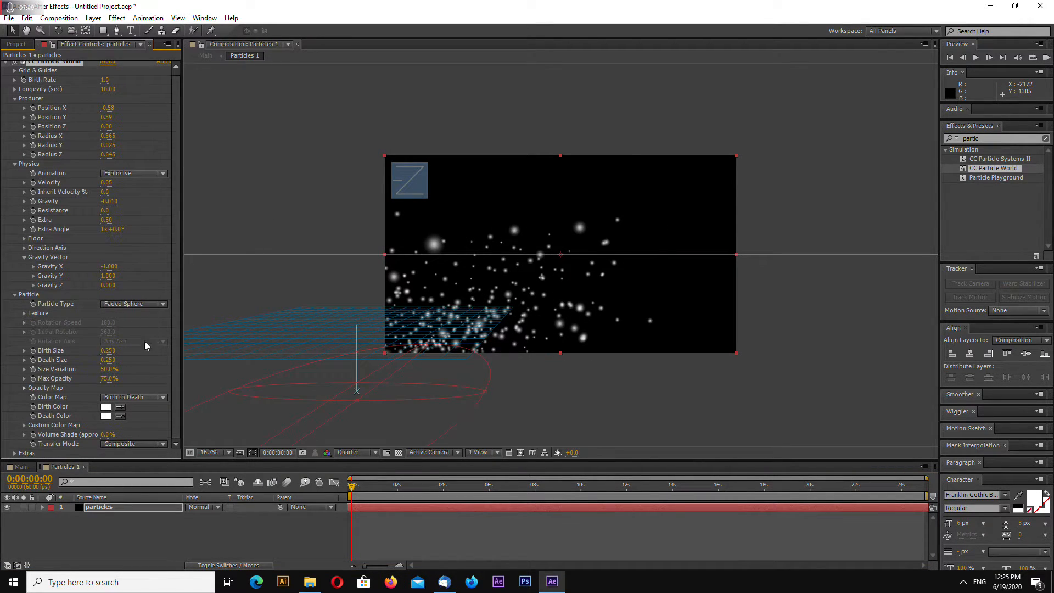
click(109, 352)
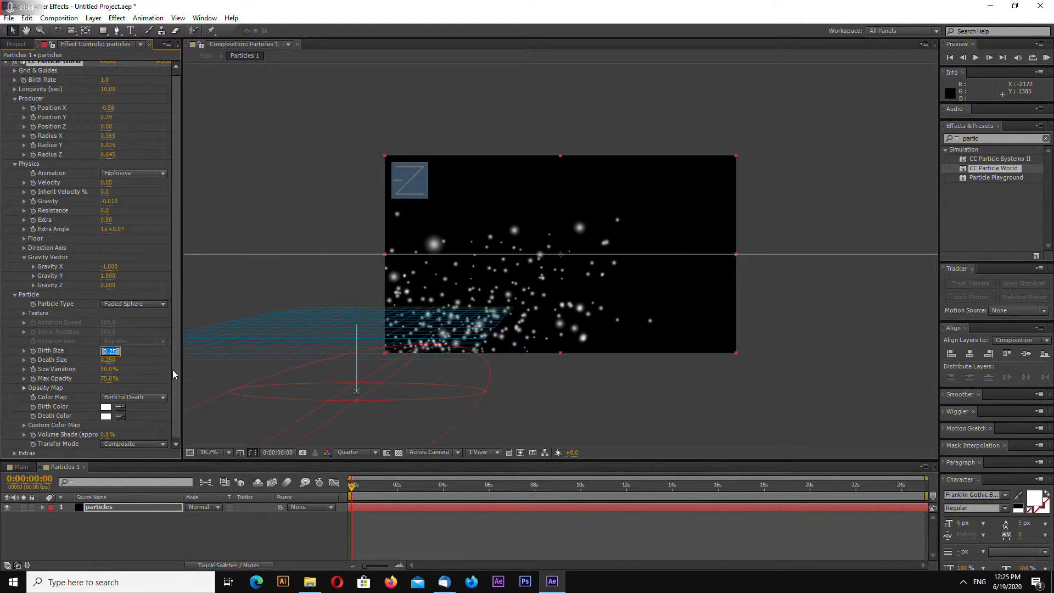
text(5)
key(Return)
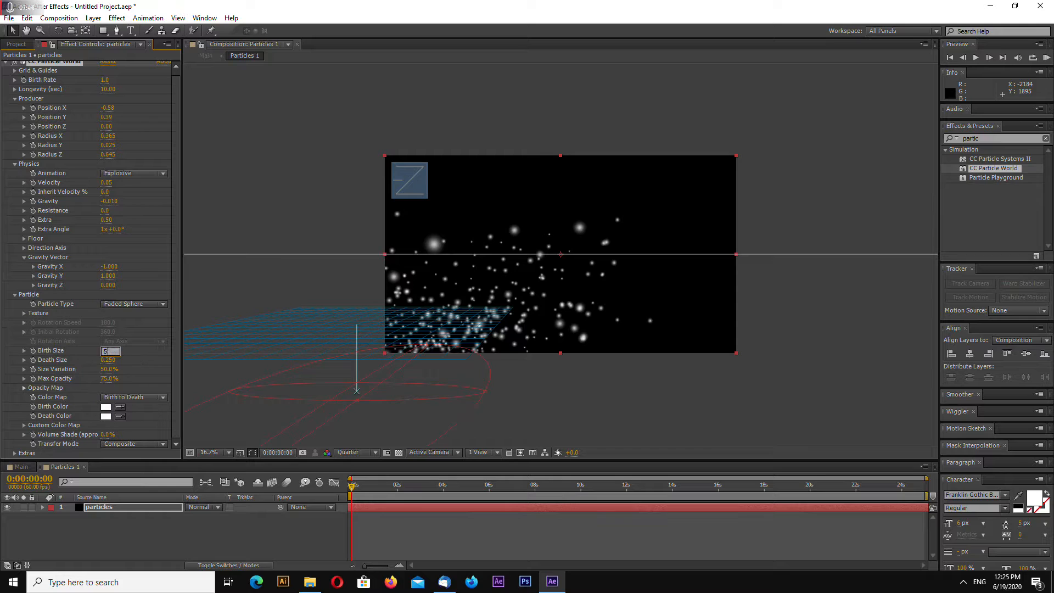
click(109, 360)
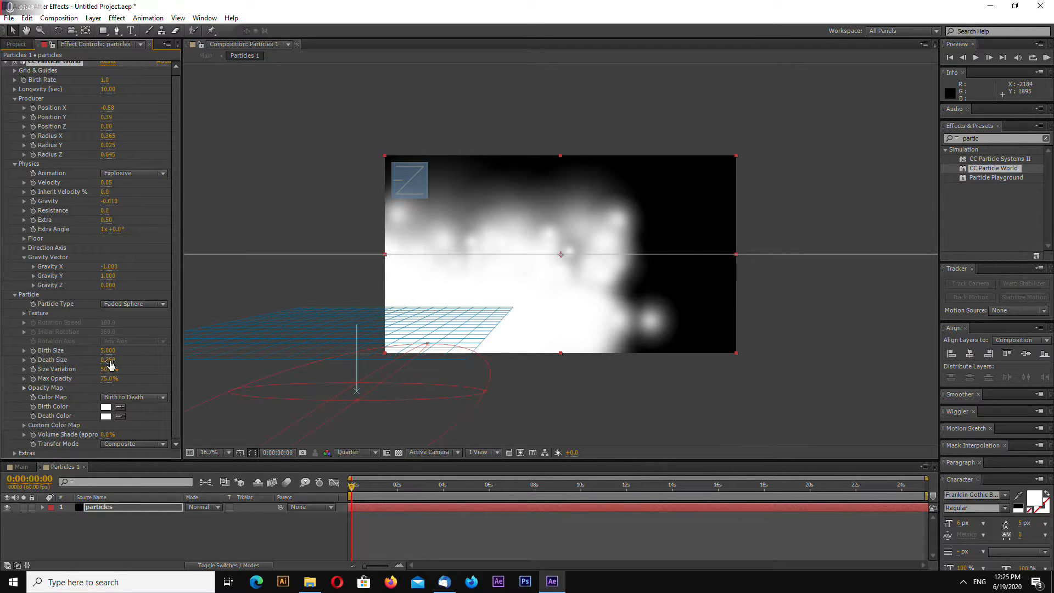
text(5)
key(Return)
click(110, 361)
text(1)
key(Return)
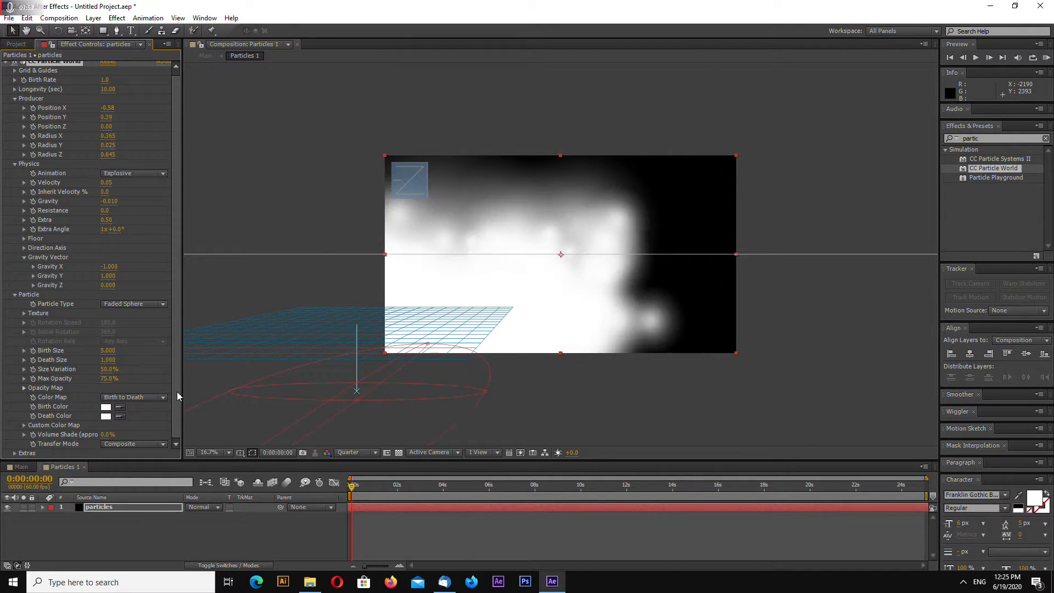
Reduce the particles' Birth Rate to 0.2, trying 0.04, 0.4 and 0.1 before settling on it.
click(105, 80)
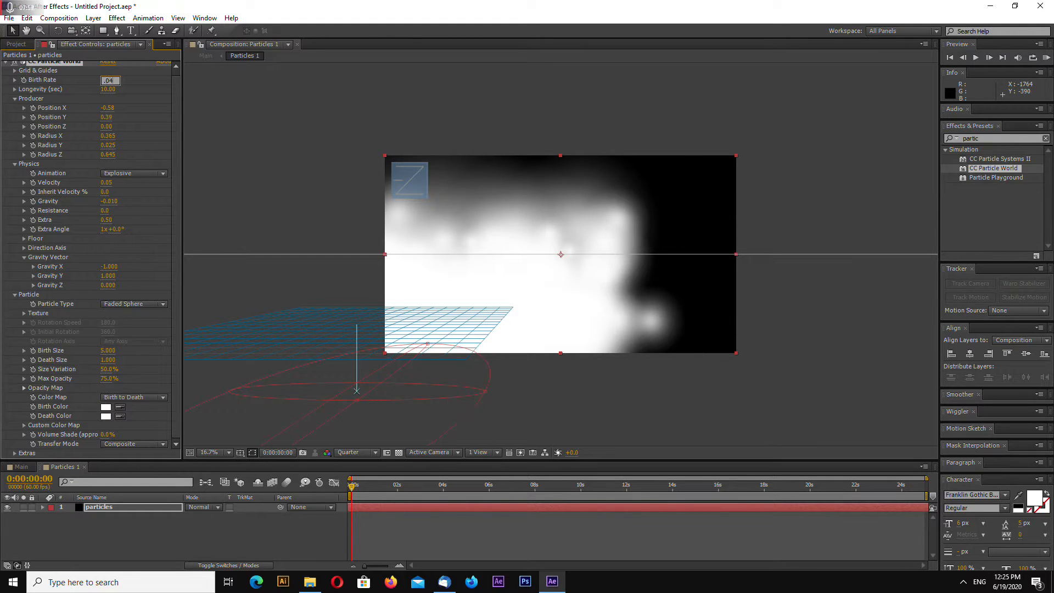
key(Return)
click(110, 80)
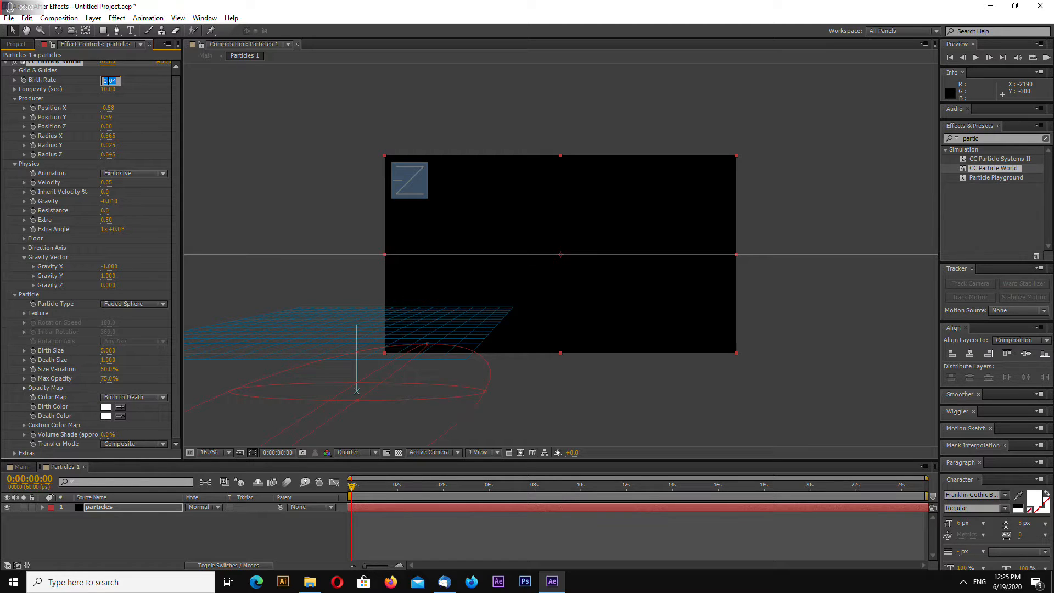
text(.4)
key(Return)
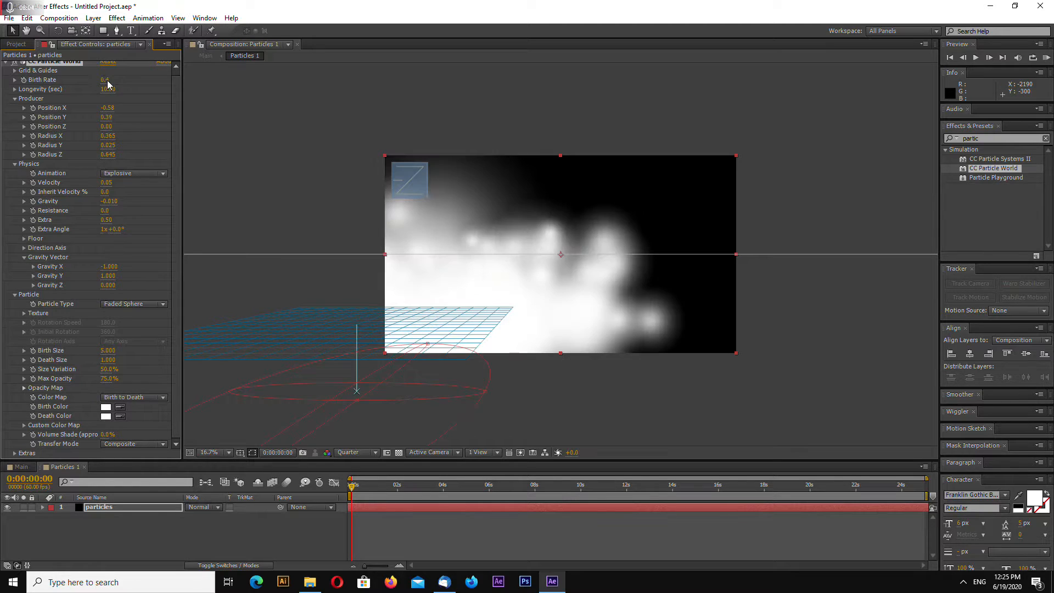
click(108, 81)
click(108, 81)
key(Return)
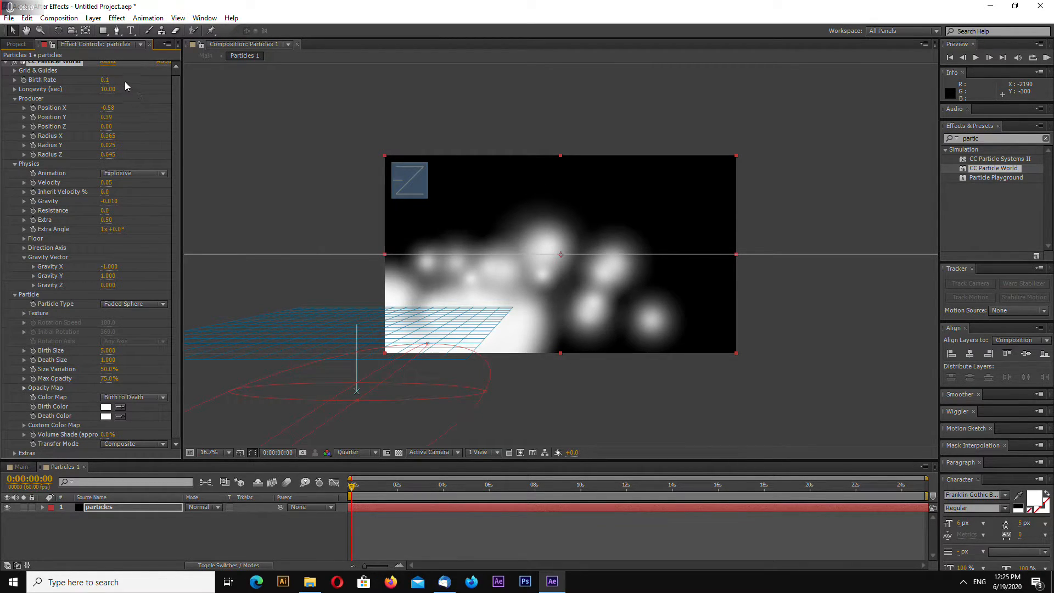
click(108, 80)
key(Return)
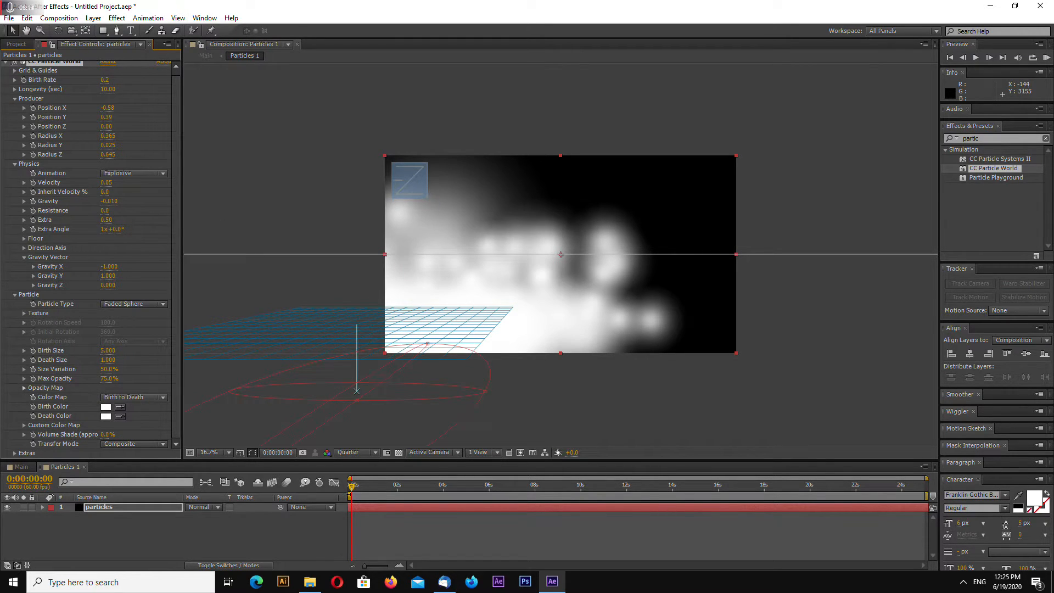
Preview the motion of the enlarged particles over the first two seconds and return to the start.
key(space)
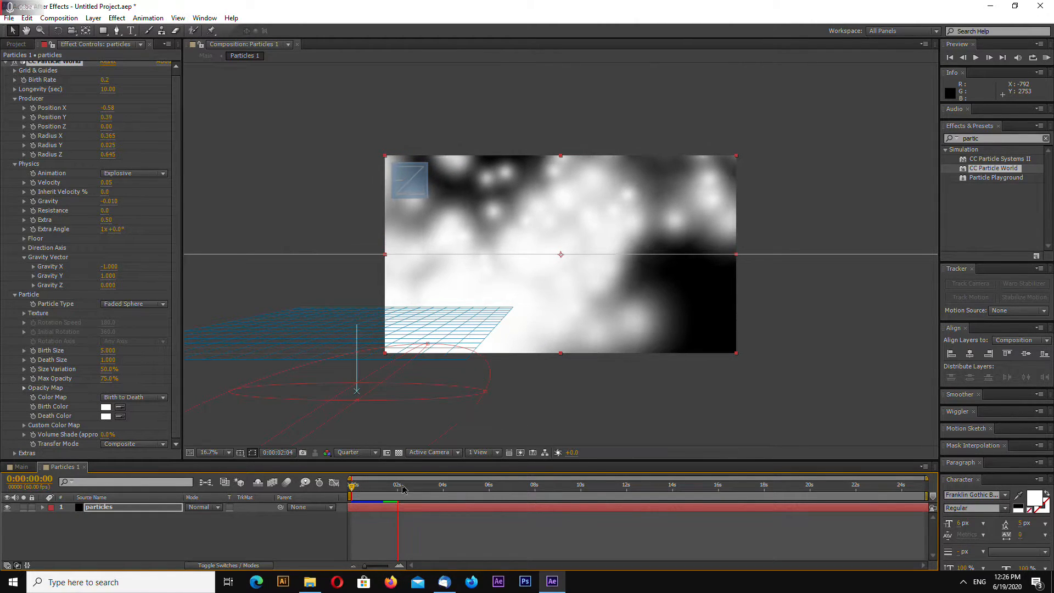
key(space)
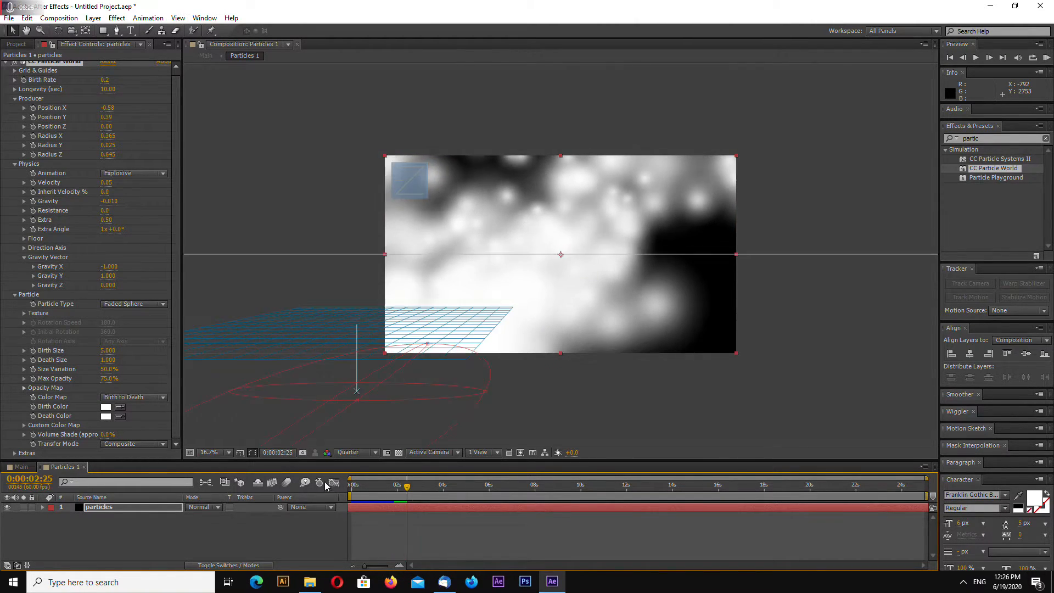
key(space)
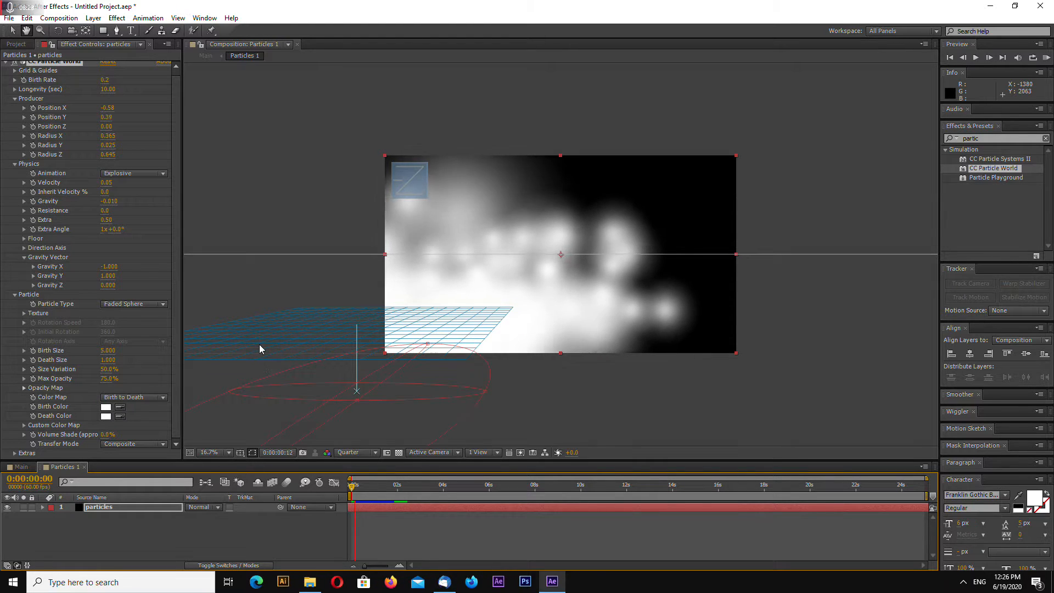
click(377, 487)
drag(376, 488, 352, 488)
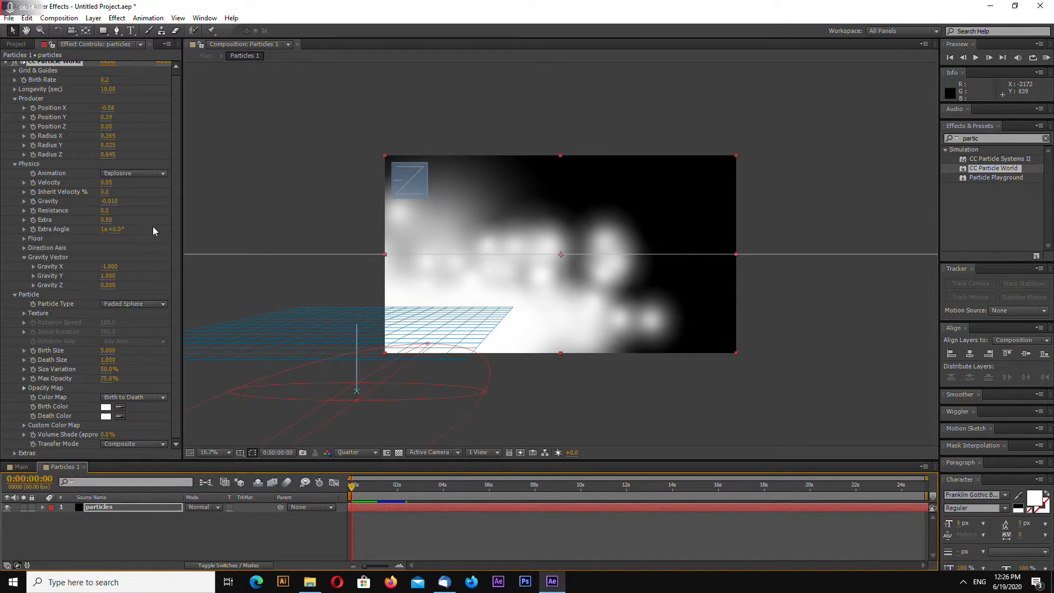
Set the particles' Resistance to 0.1 and preview the motion from the start of the composition.
click(108, 212)
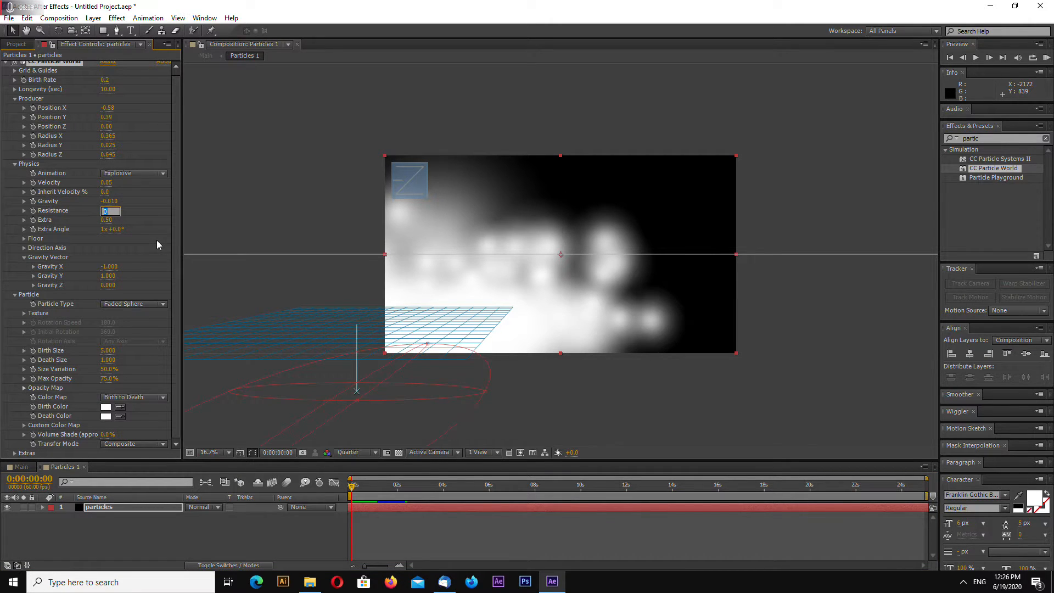
text(0)
key(Return)
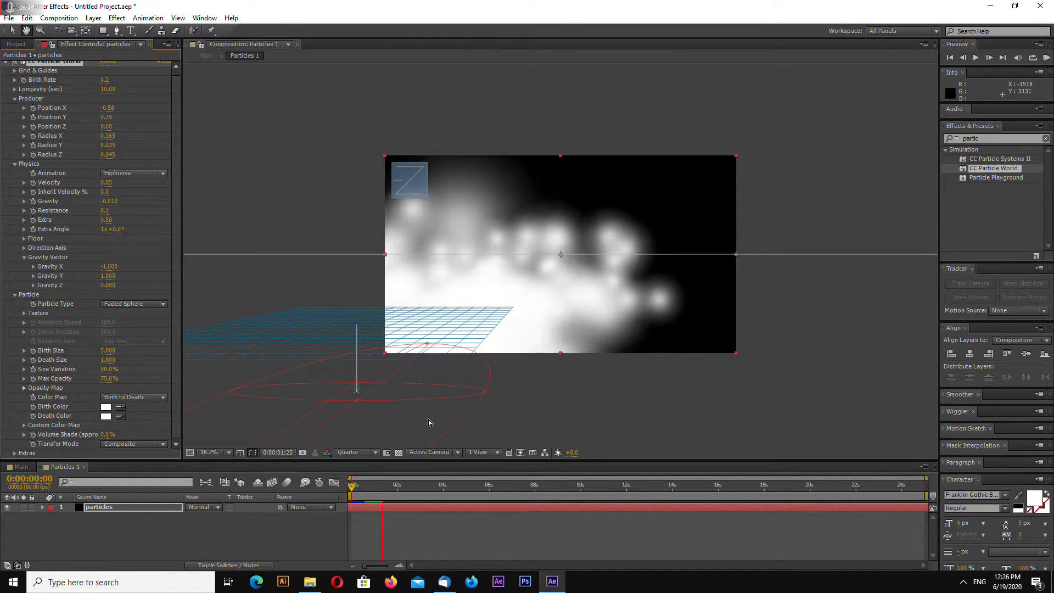
click(390, 487)
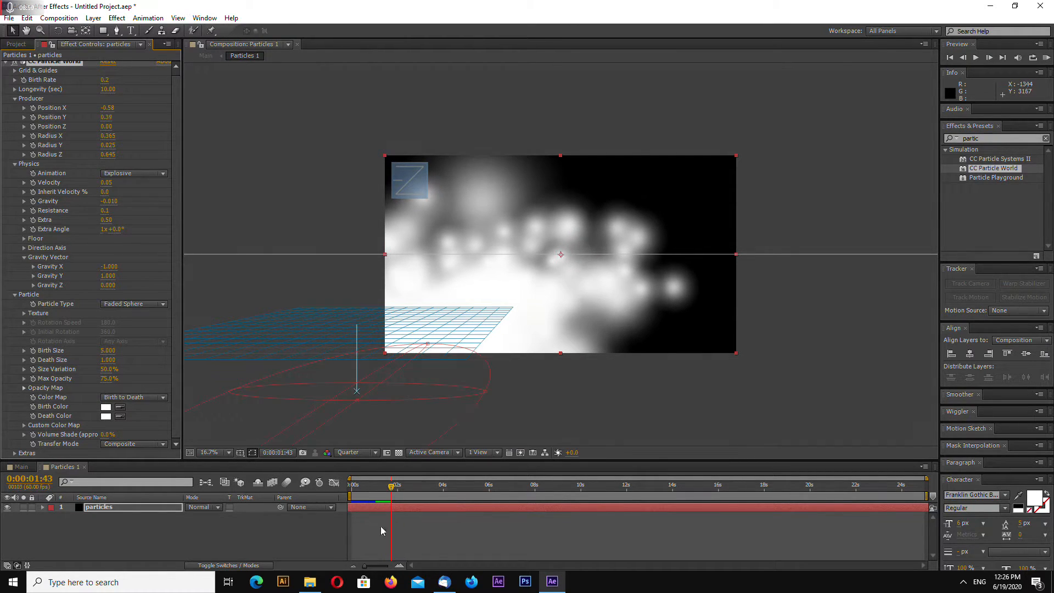
drag(391, 487, 254, 480)
key(space)
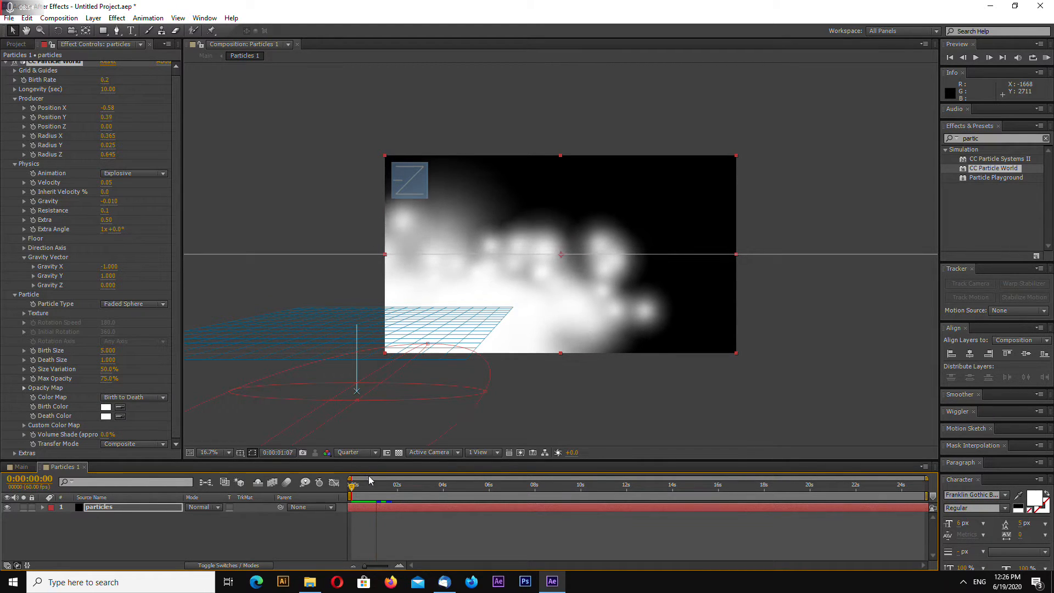
key(space)
drag(381, 487, 330, 493)
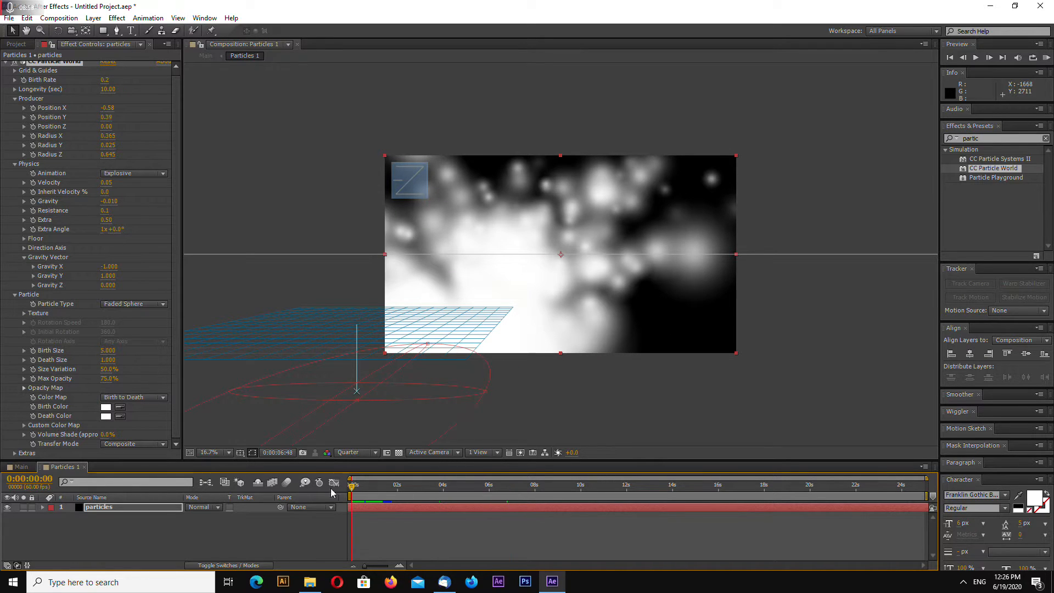
Slide the particles layer earlier in time so that it ends at about 18 seconds.
click(508, 407)
click(537, 508)
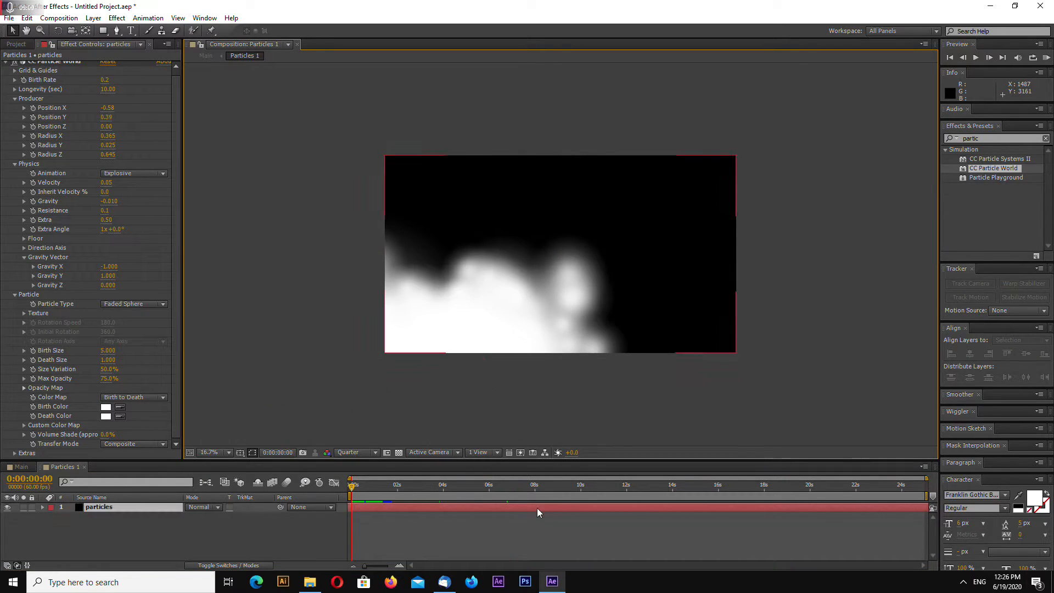
drag(624, 506, 481, 505)
click(457, 436)
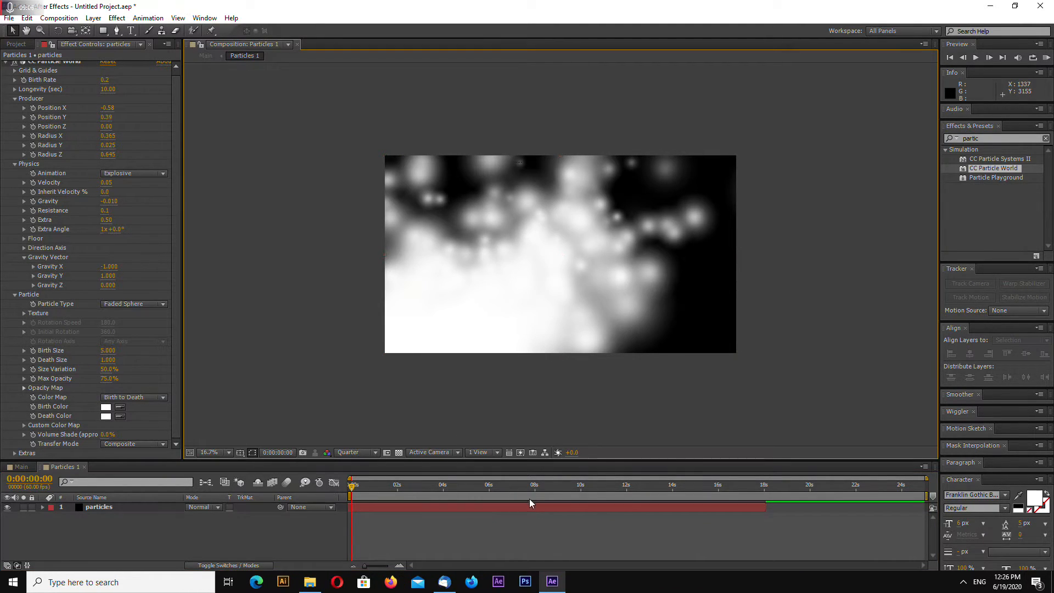
Extend the end of the particles layer to the end of the Particles 1 composition.
click(760, 507)
drag(782, 508, 928, 508)
drag(562, 495, 349, 486)
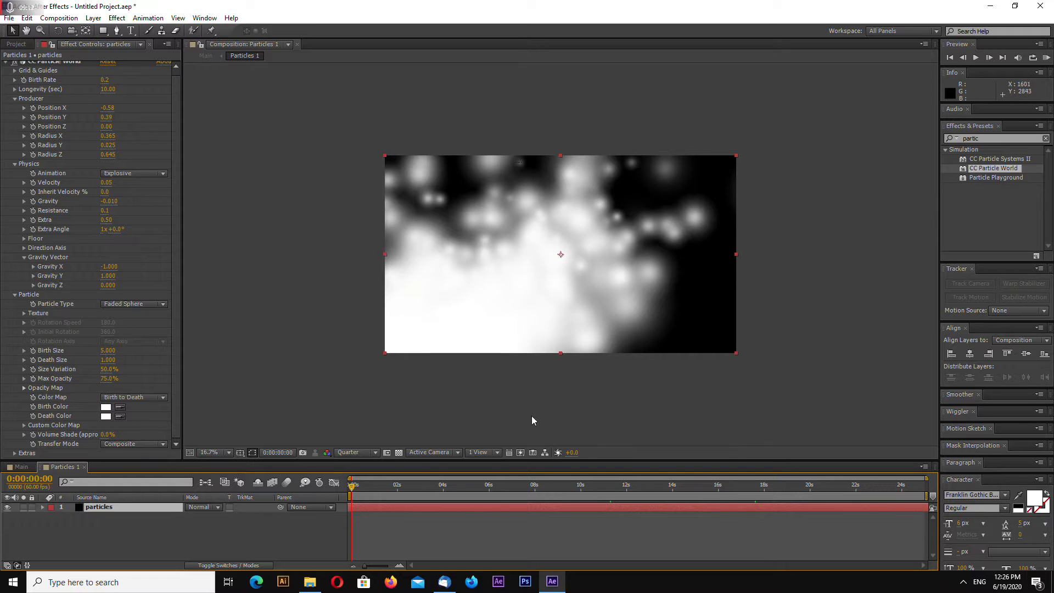
click(444, 423)
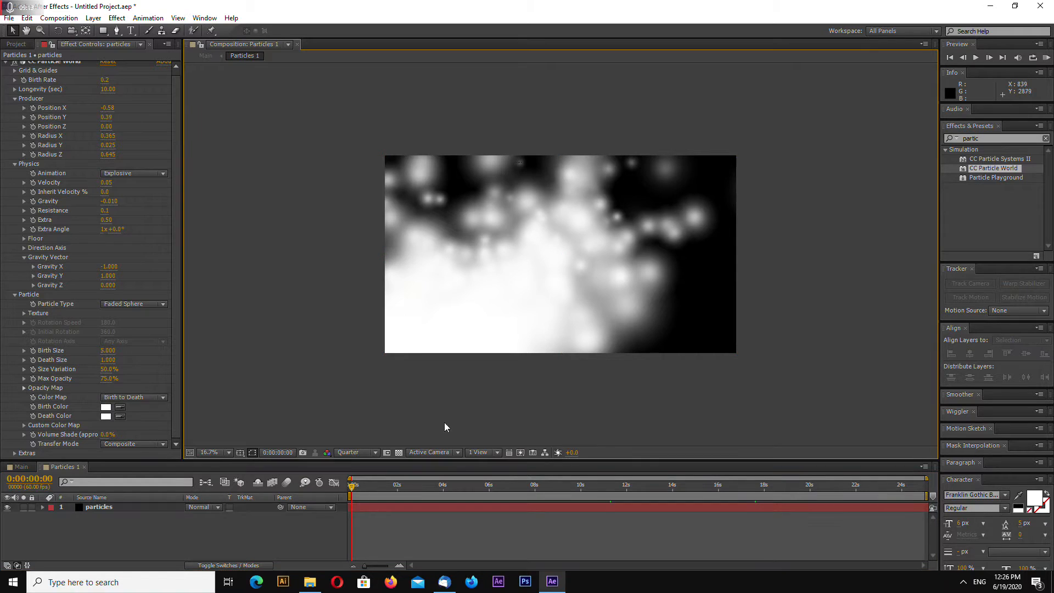
In the Main composition, set the blending mode of the Particles 1 layer to Classic Color Dodge.
click(24, 466)
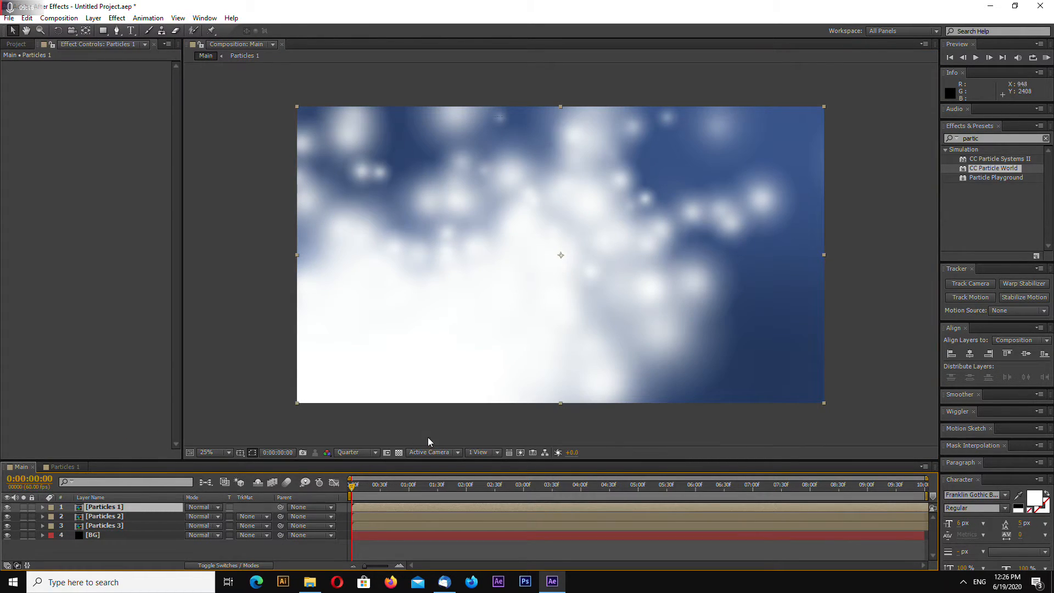
key(comma)
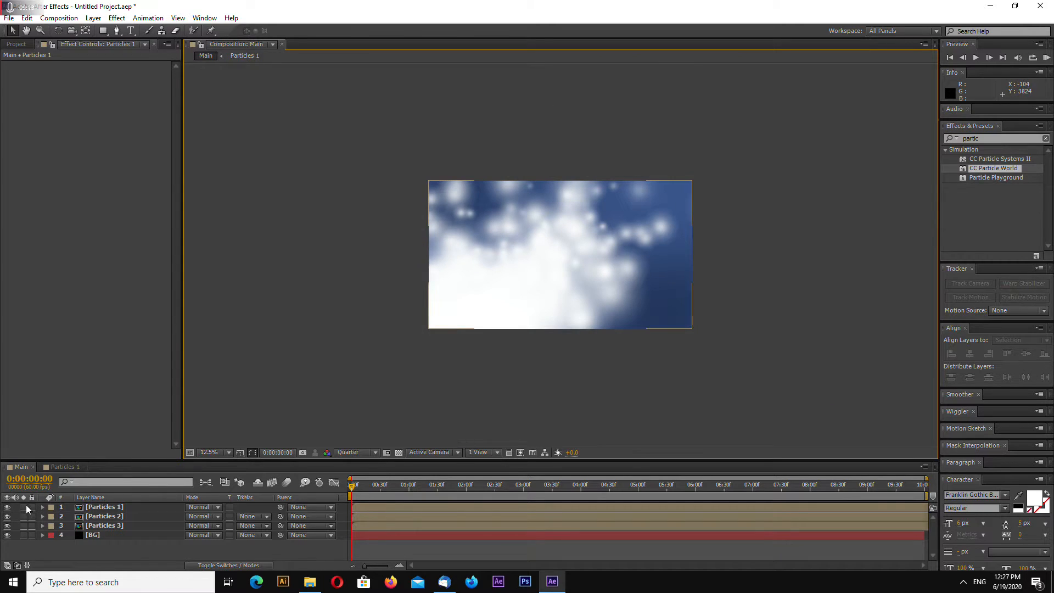
click(110, 507)
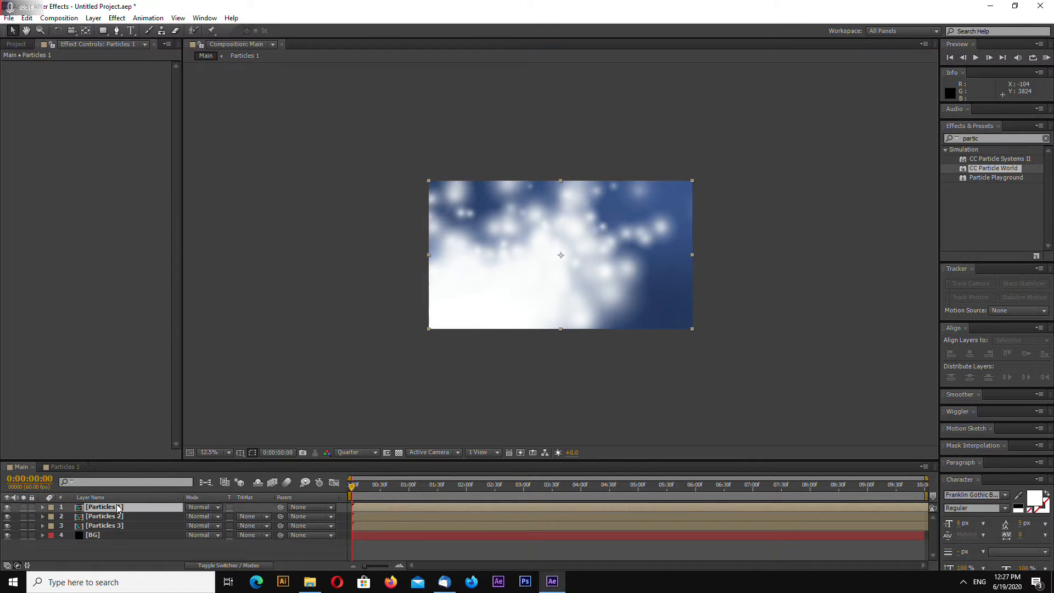
click(203, 507)
click(262, 188)
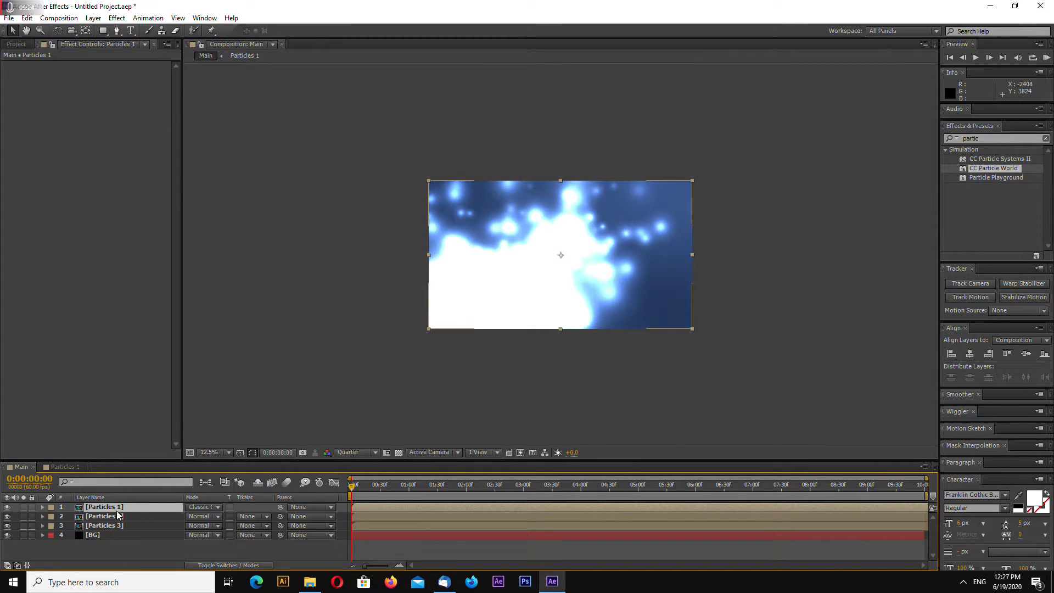
Lower the opacity of the Particles 1 layer, trying 40% and settling on 30%.
key(t)
click(194, 517)
text(40)
key(Return)
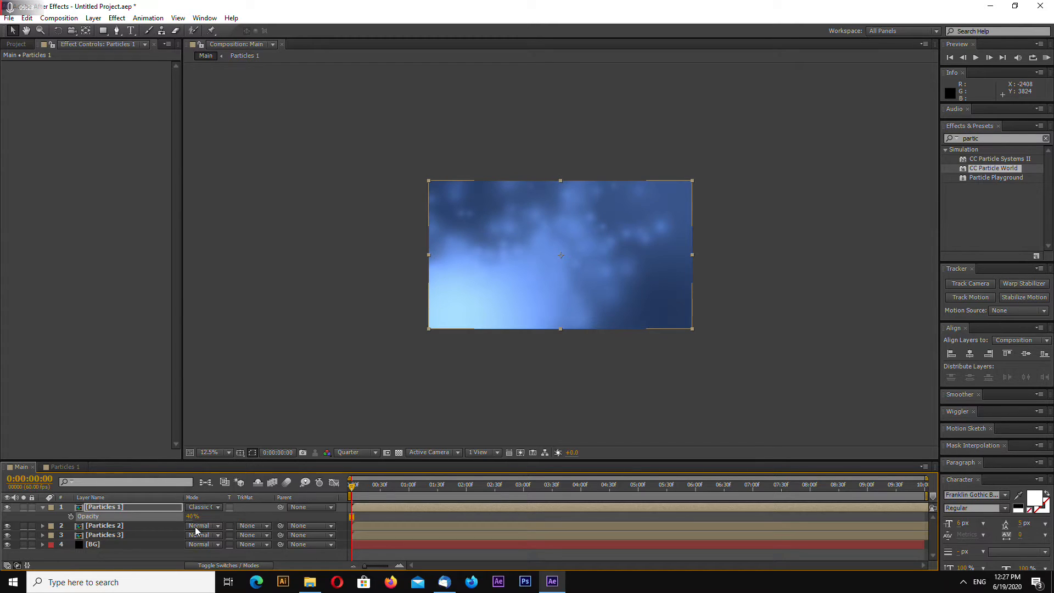
click(189, 518)
text(30)
key(Return)
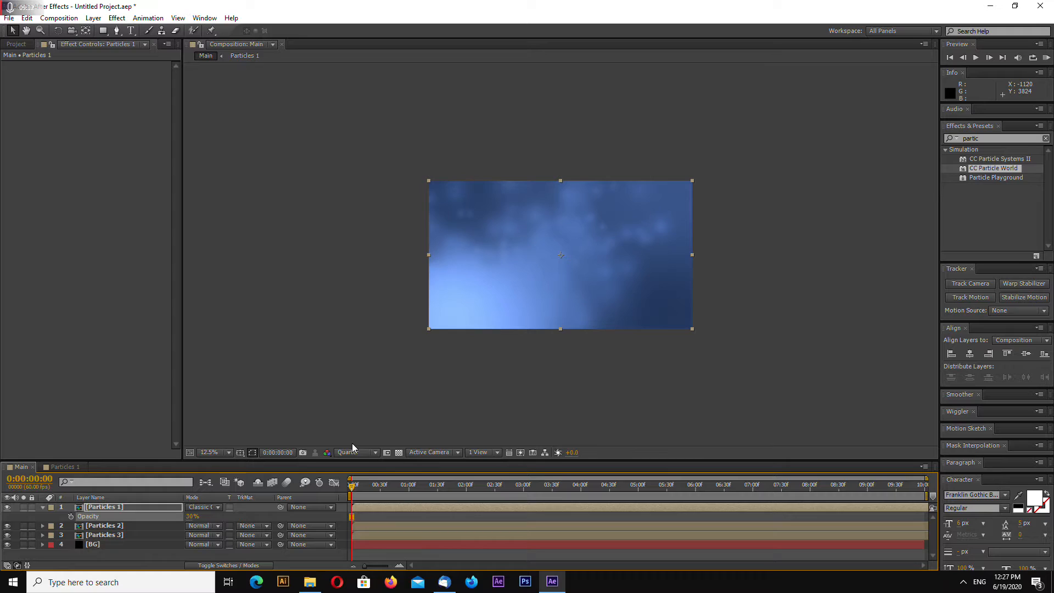
Preview the blended Particles 1 motion from the start of the Main composition and return to the first frame.
click(365, 423)
click(347, 488)
key(space)
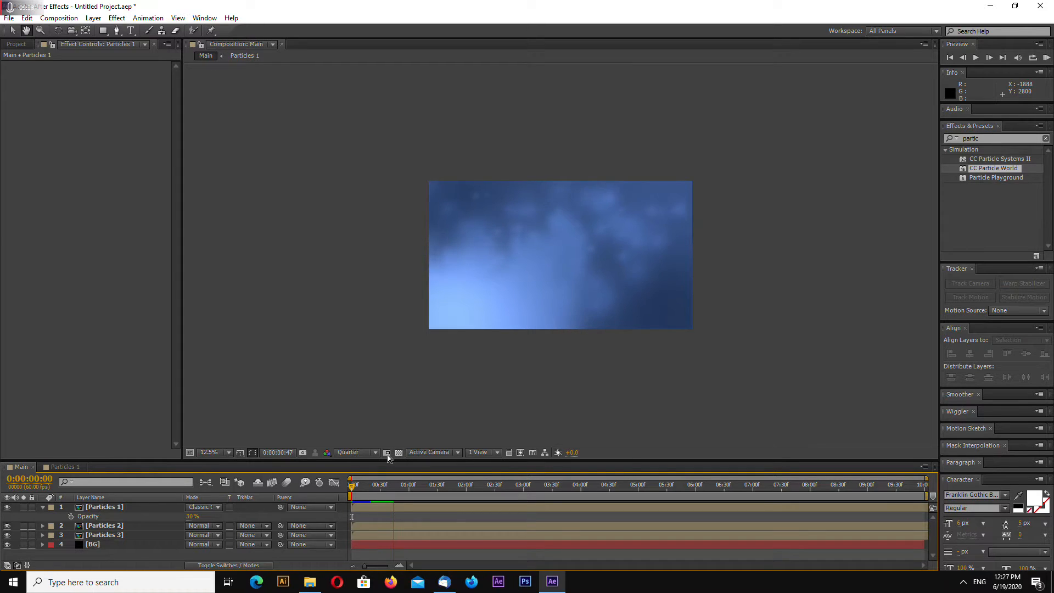
key(space)
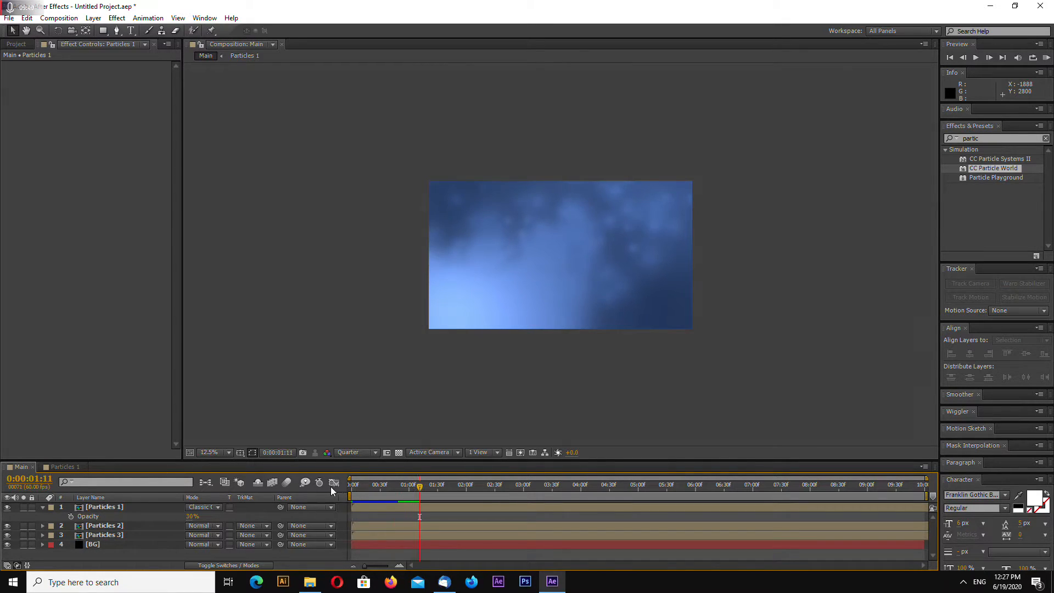
click(317, 416)
key(Home)
Reverse the stacking of the particle layers so Particles 3 is uppermost and Particles 1 sits directly above BG.
drag(122, 507, 130, 528)
click(120, 506)
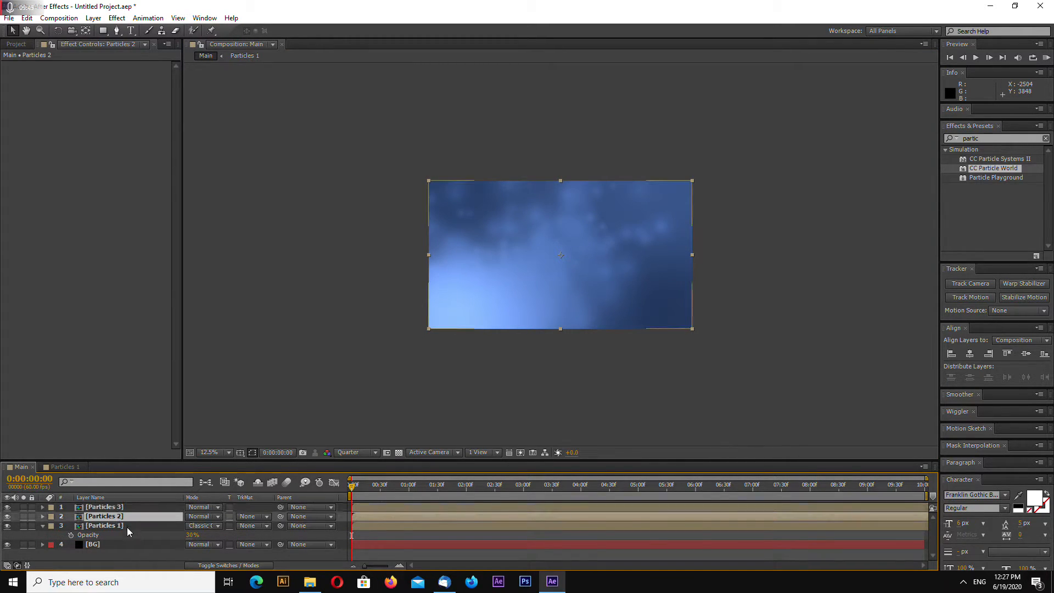
click(127, 526)
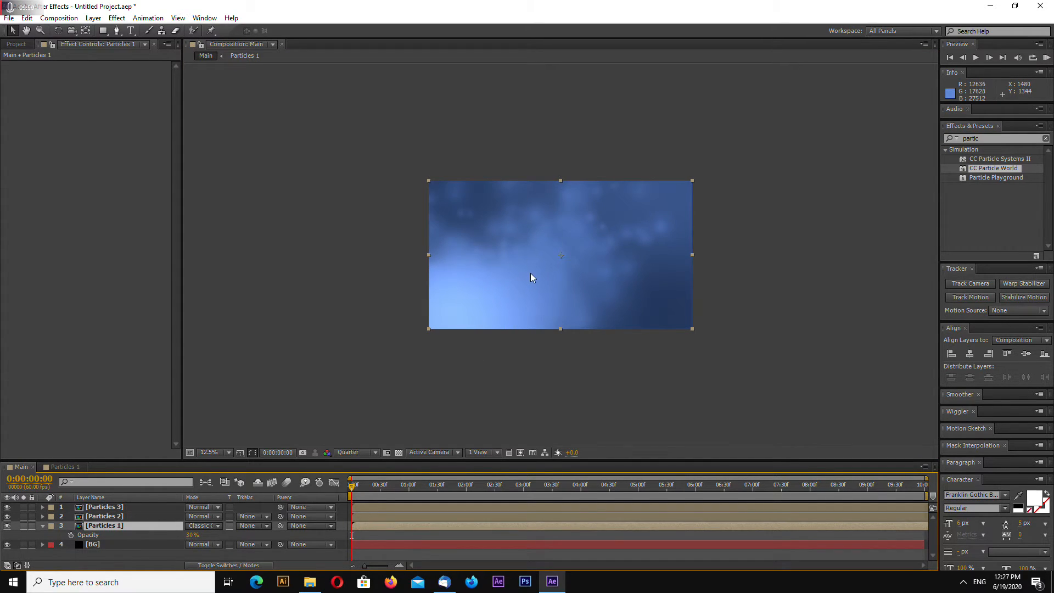
Copy the particles layer from the Particles 1 composition and paste it into the Particles 2 composition.
click(341, 380)
click(121, 525)
drag(353, 487, 261, 489)
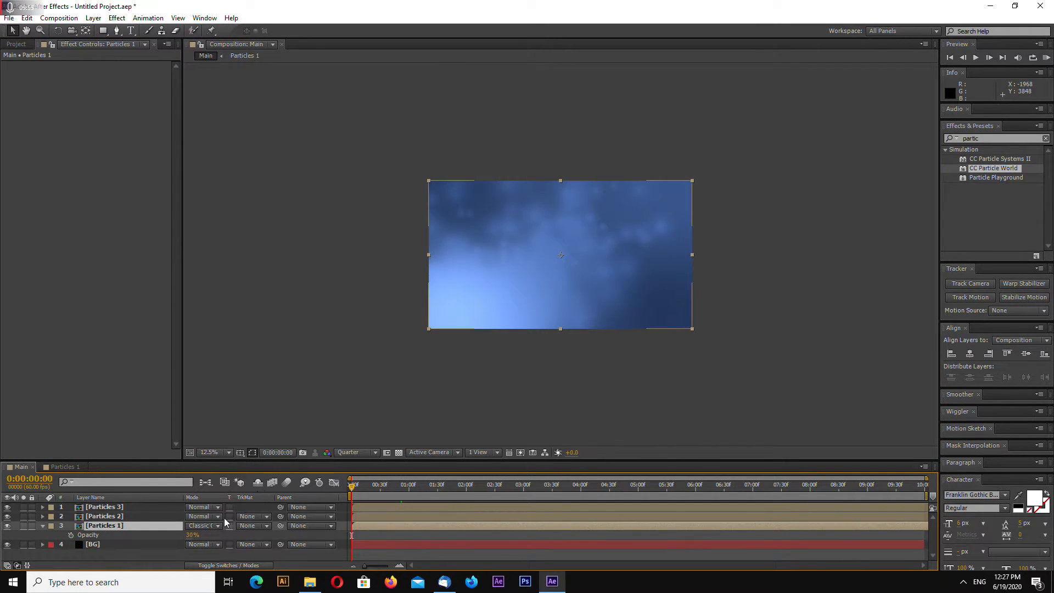
double_click(115, 526)
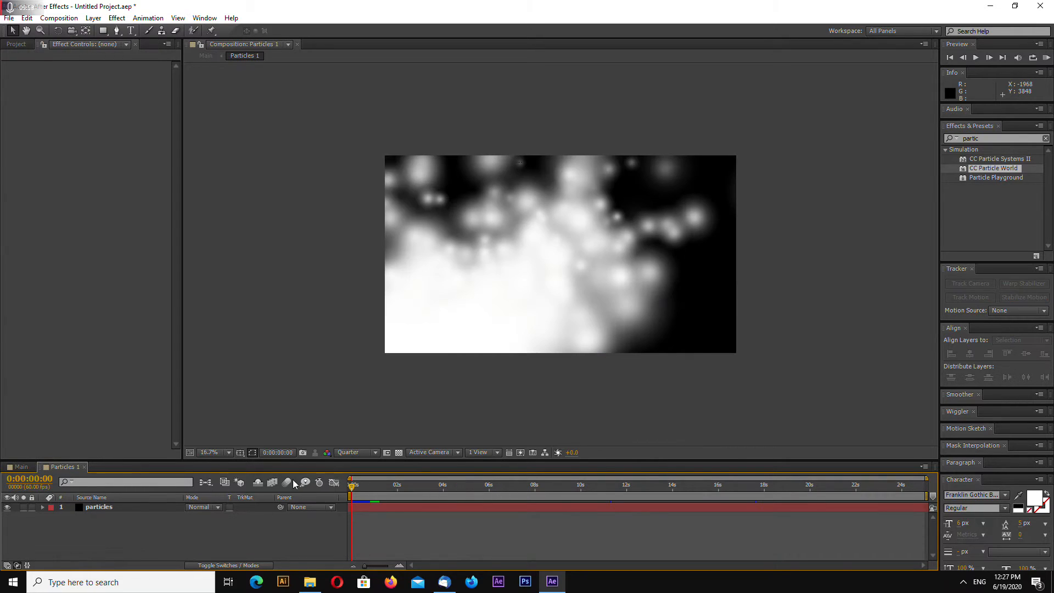
click(114, 506)
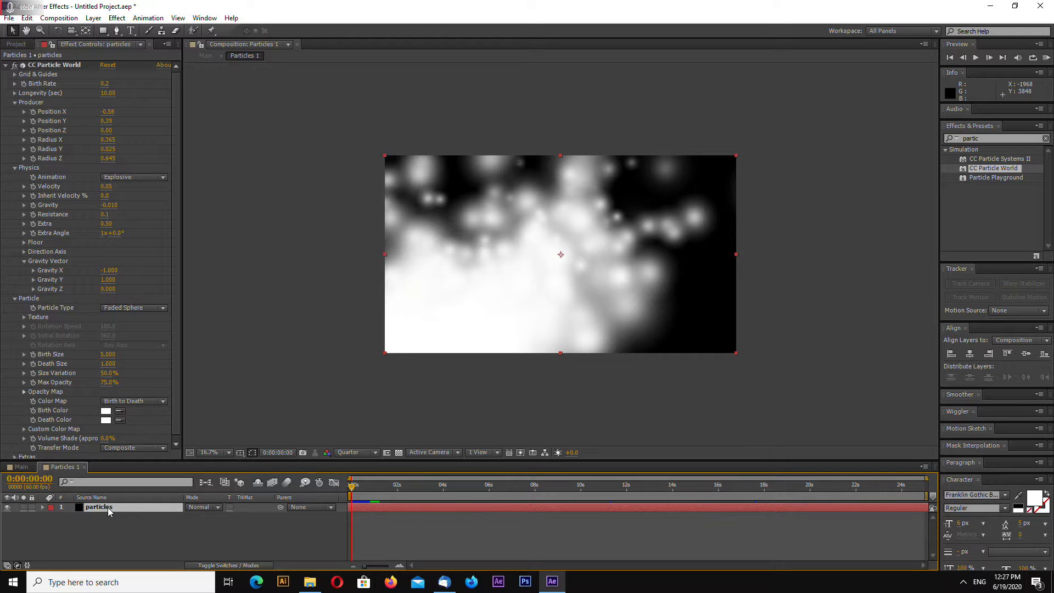
click(21, 467)
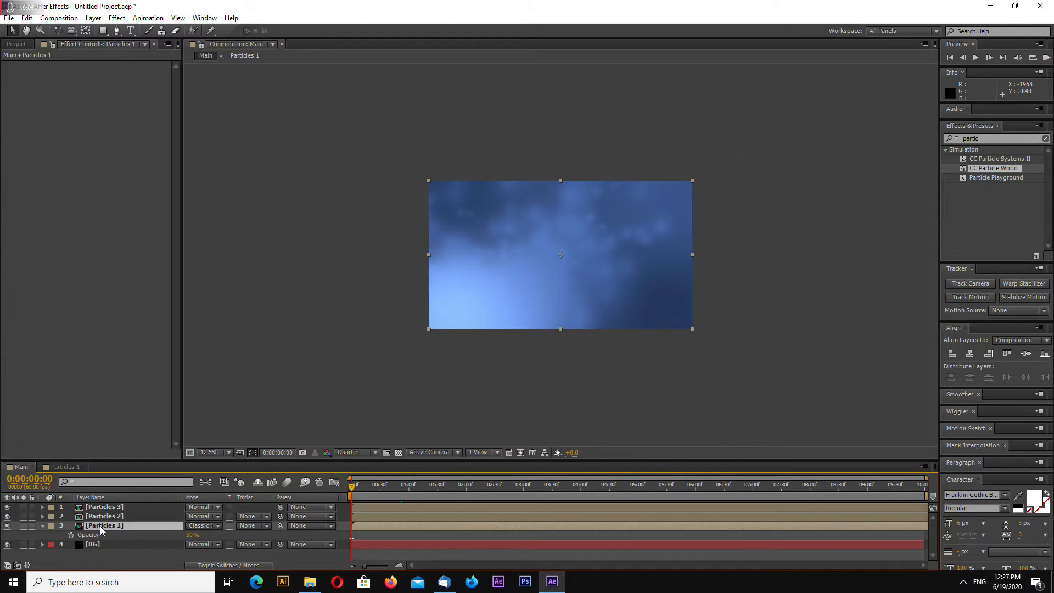
double_click(106, 516)
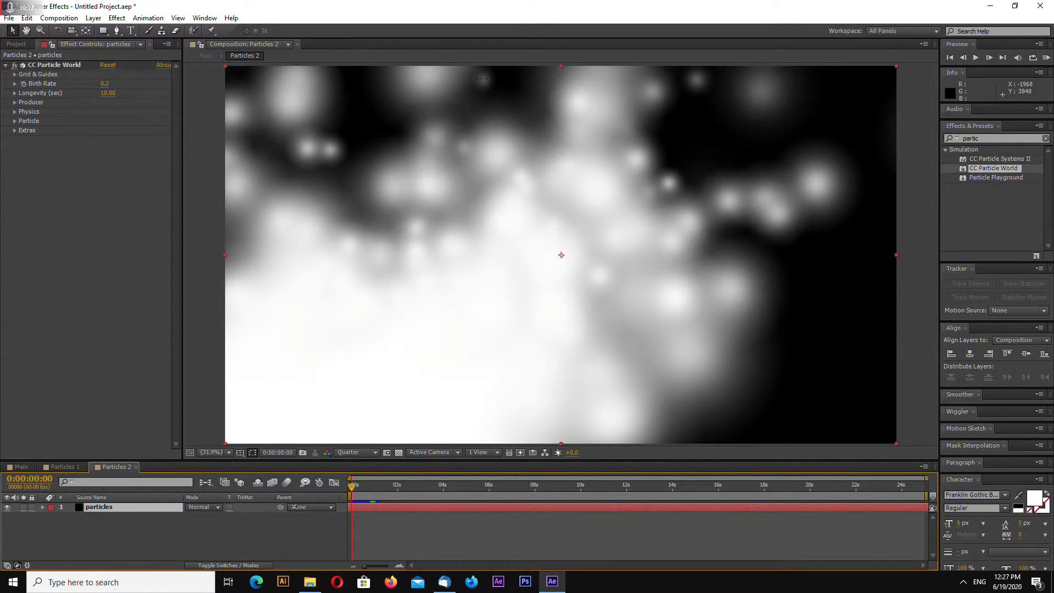
Set the Random Seed of CC Particle World in Particles 2 to 10.
key(comma)
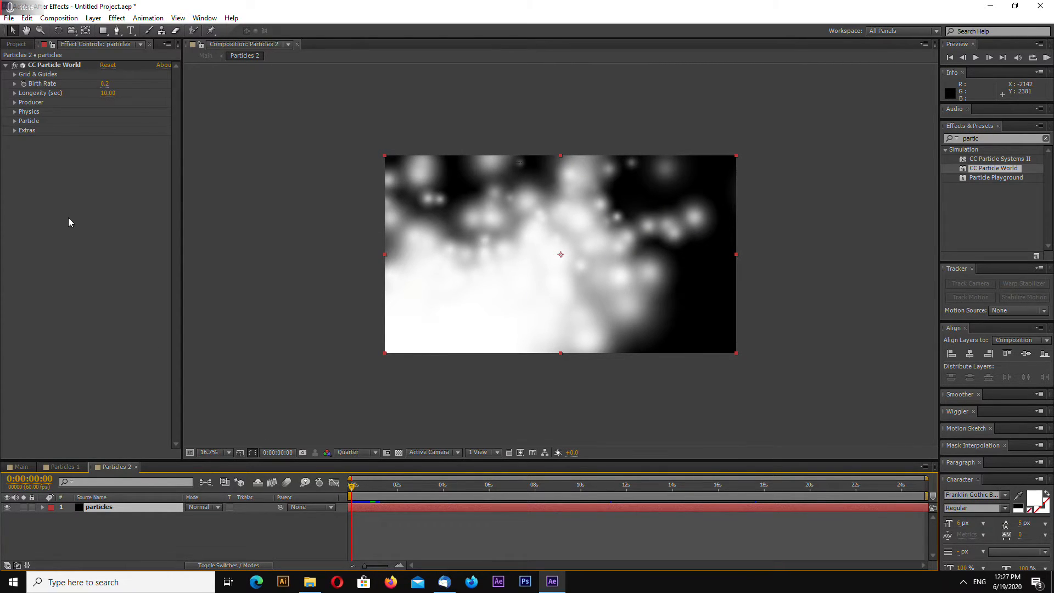
click(15, 130)
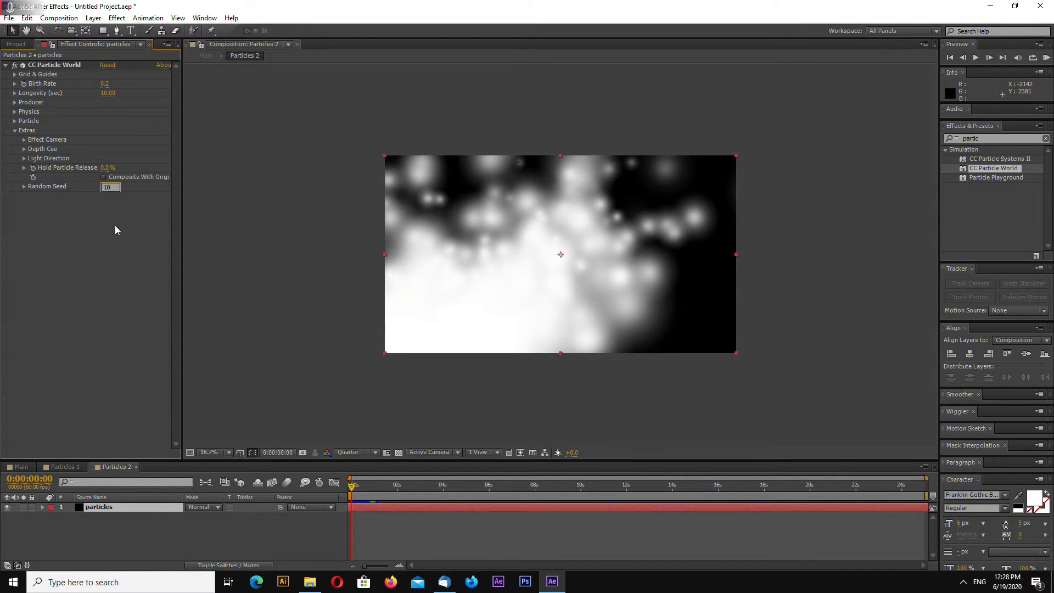
key(Return)
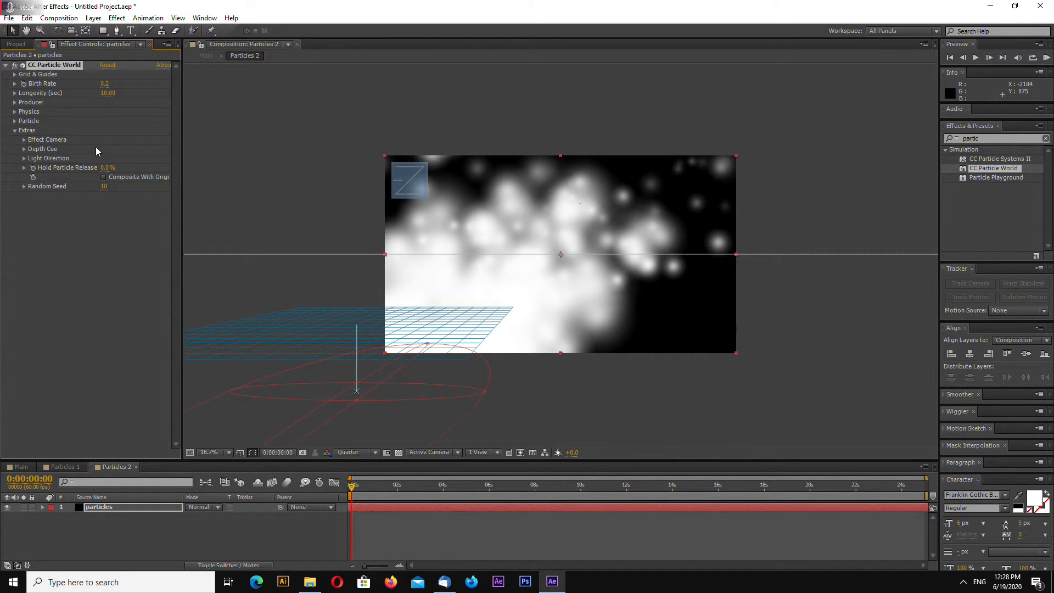
Try a Birth Size of 1 and a Death Size of 0.7 for the Particles 2 particles and preview the motion.
click(15, 121)
click(108, 177)
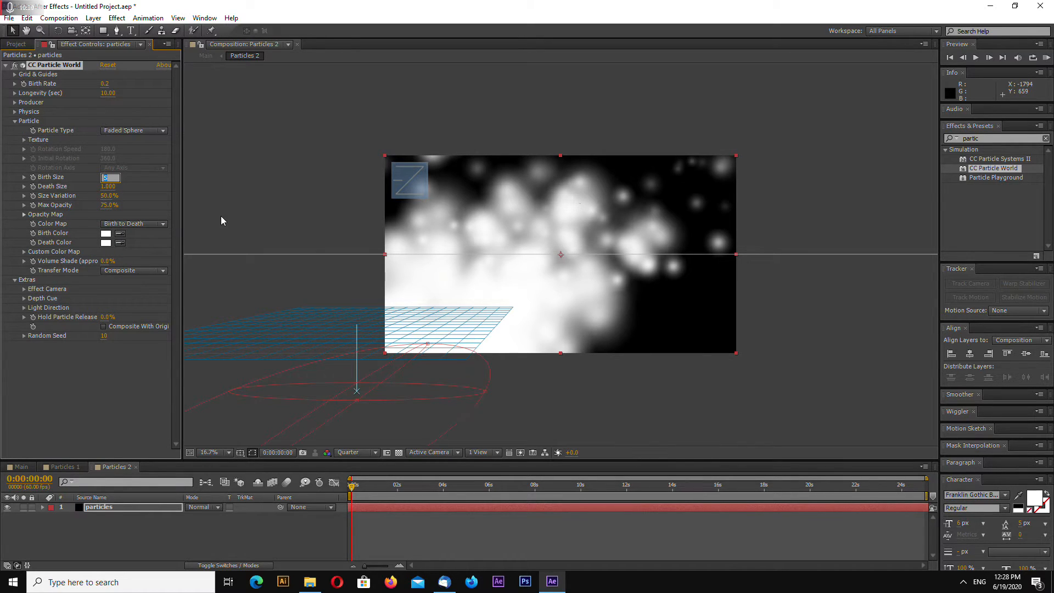
text(1)
key(Return)
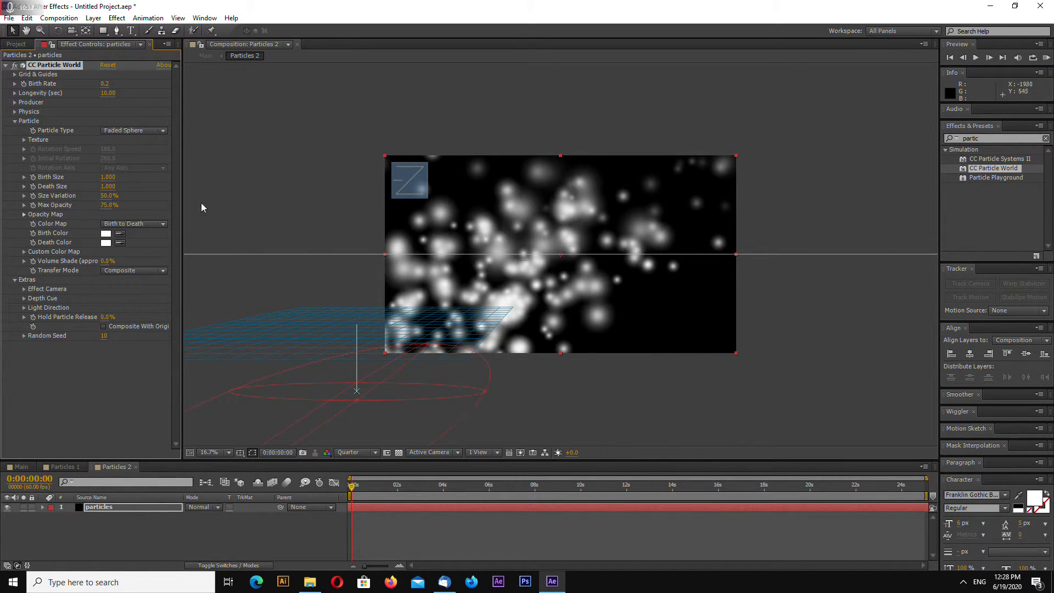
click(109, 186)
text(0.7)
key(Return)
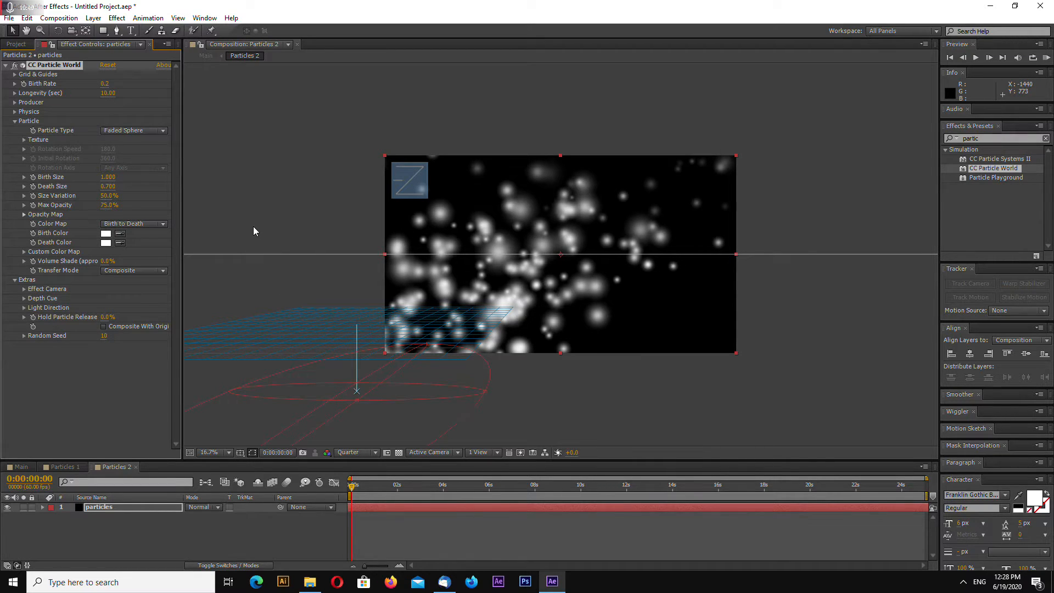
click(352, 488)
key(space)
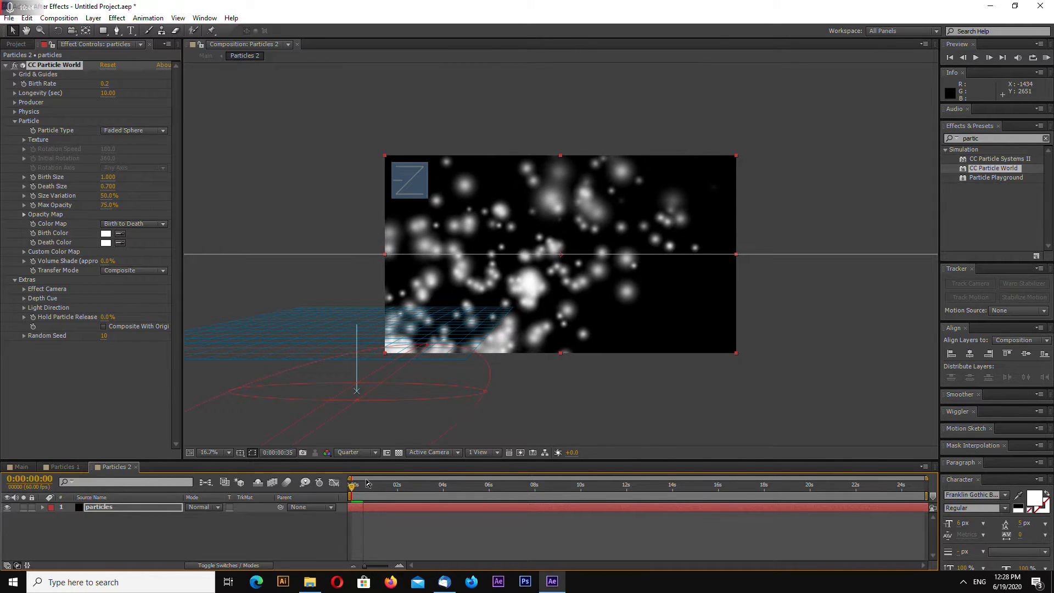
drag(366, 486, 346, 484)
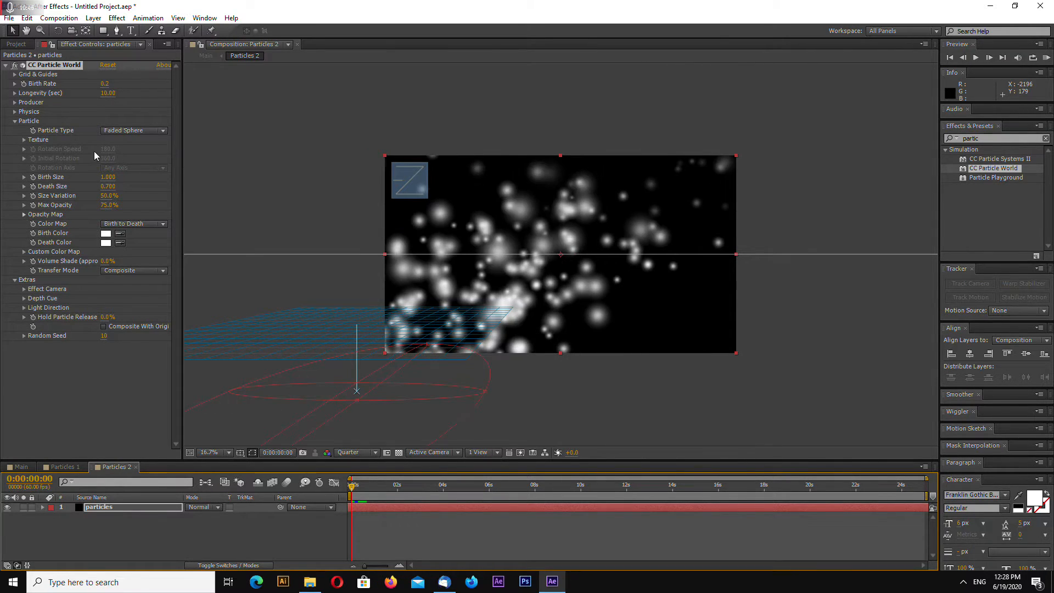
Set the Particles 2 particles' Birth Size to 0.6 and Death Size to 0.4.
click(104, 177)
text(0.6)
key(Return)
click(110, 187)
text(0.4)
key(Return)
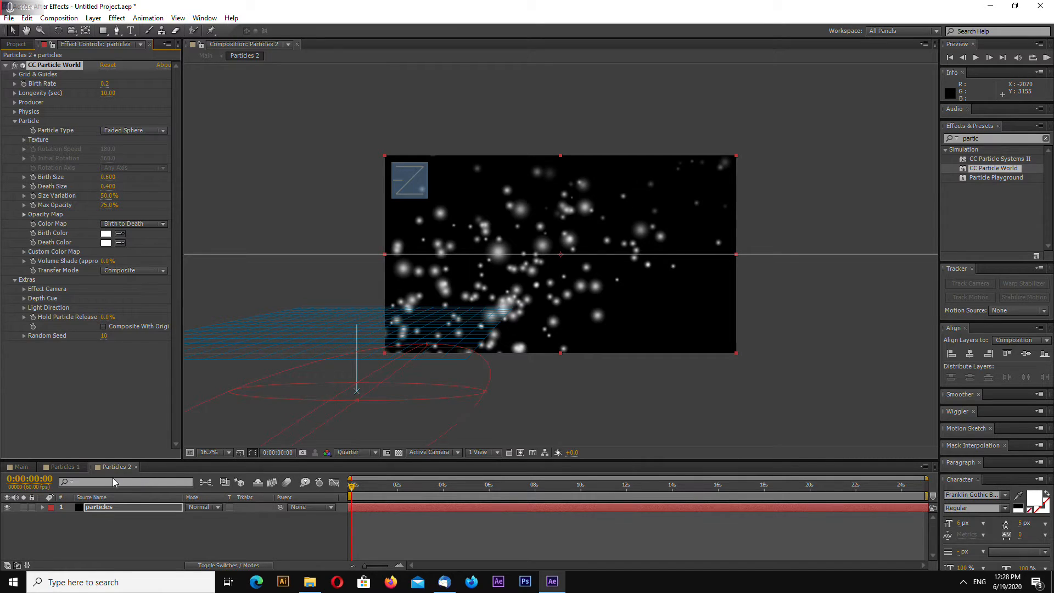
click(339, 486)
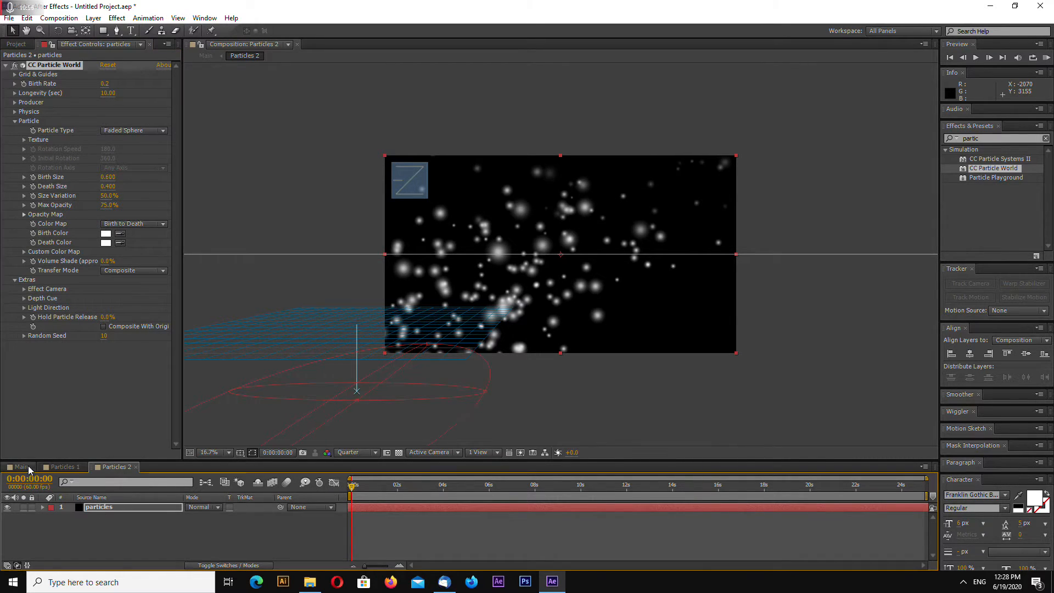
In the Main composition, set the blending mode of the Particles 2 layer to Classic Color Dodge.
click(21, 467)
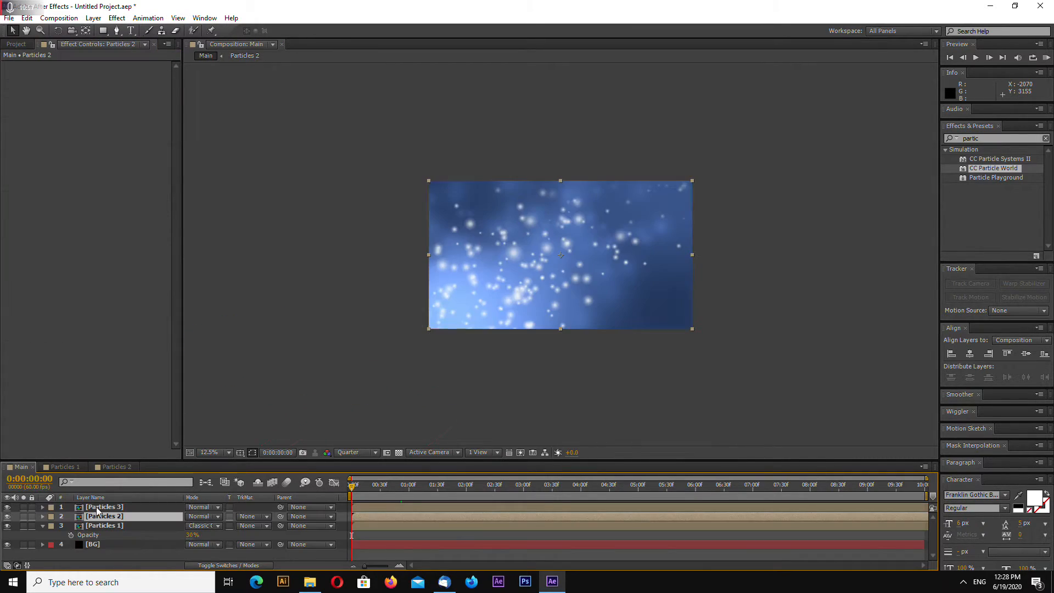
click(209, 518)
click(263, 196)
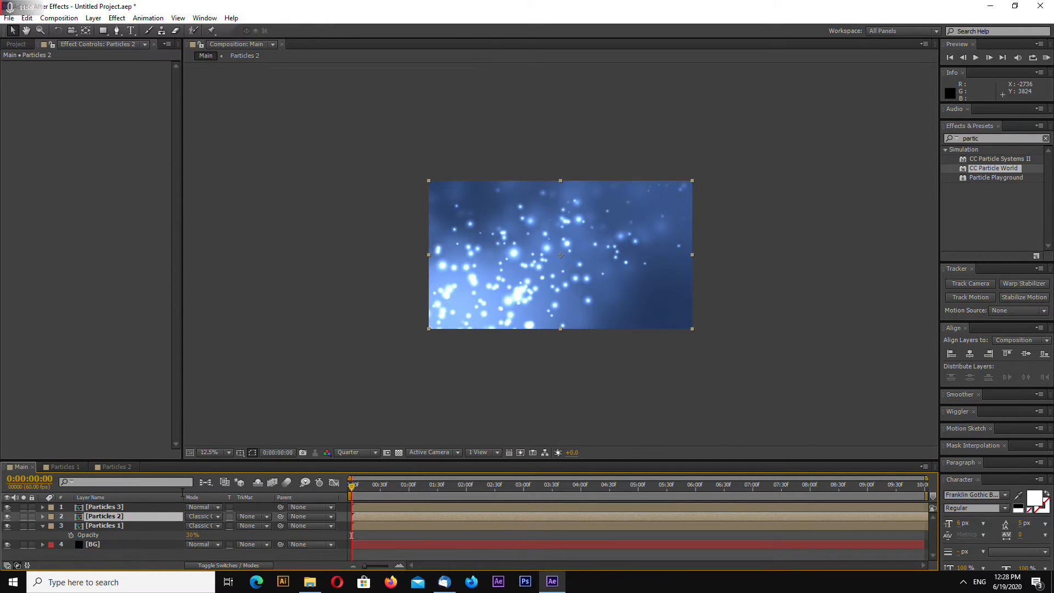
Adjust the opacity of the Particles 2 layer, trying 30% and 50% and settling on 40%.
key(t)
click(195, 526)
text(30)
key(Return)
click(193, 526)
text(50)
key(Return)
click(193, 526)
text(40)
key(Return)
click(330, 379)
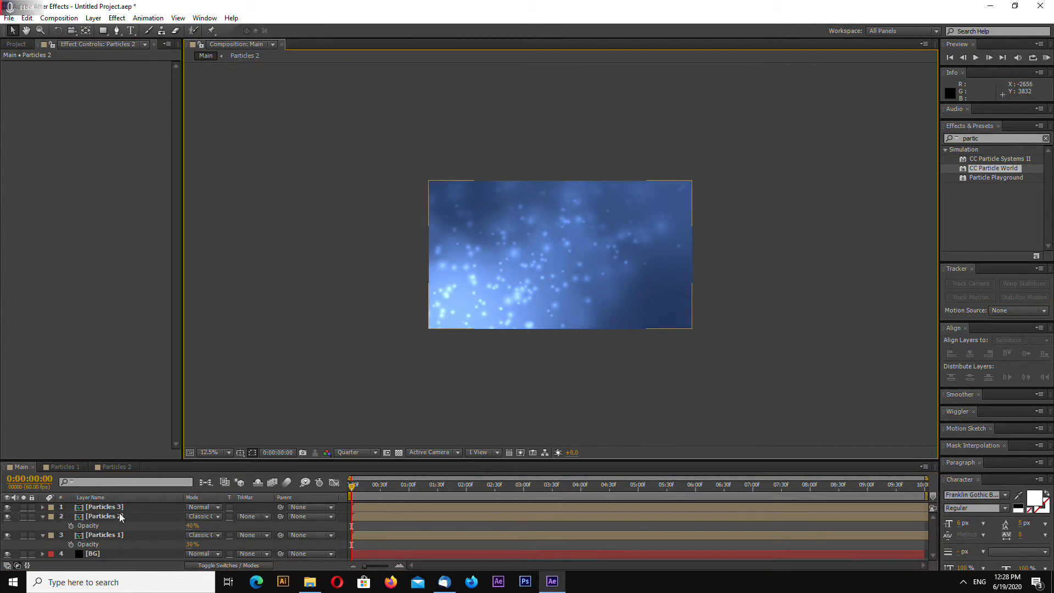
Copy the particles layer from the Particles 2 composition and paste it into the Particles 3 composition.
double_click(110, 516)
click(119, 518)
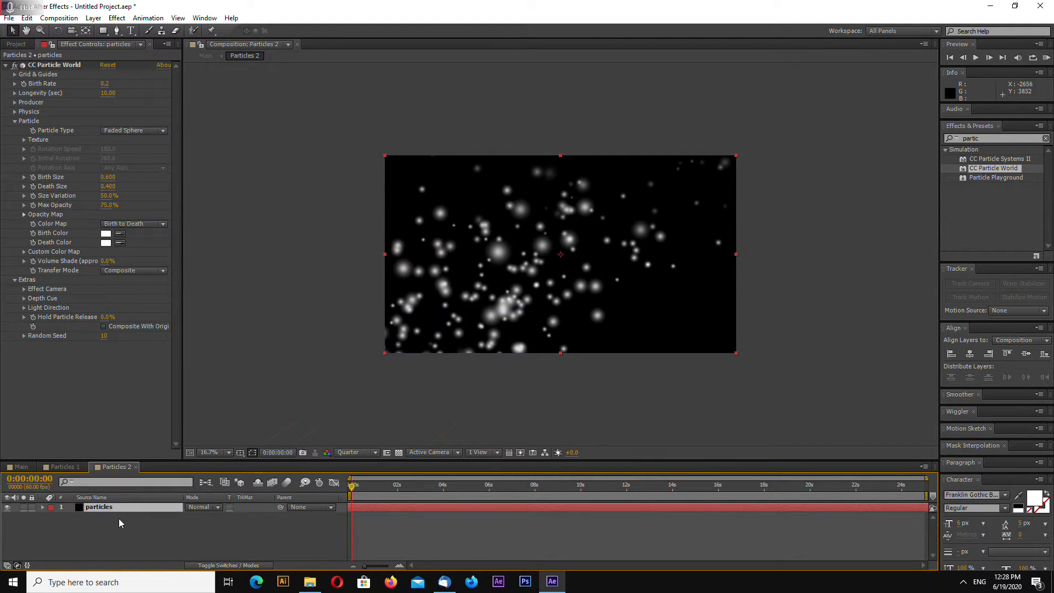
click(22, 467)
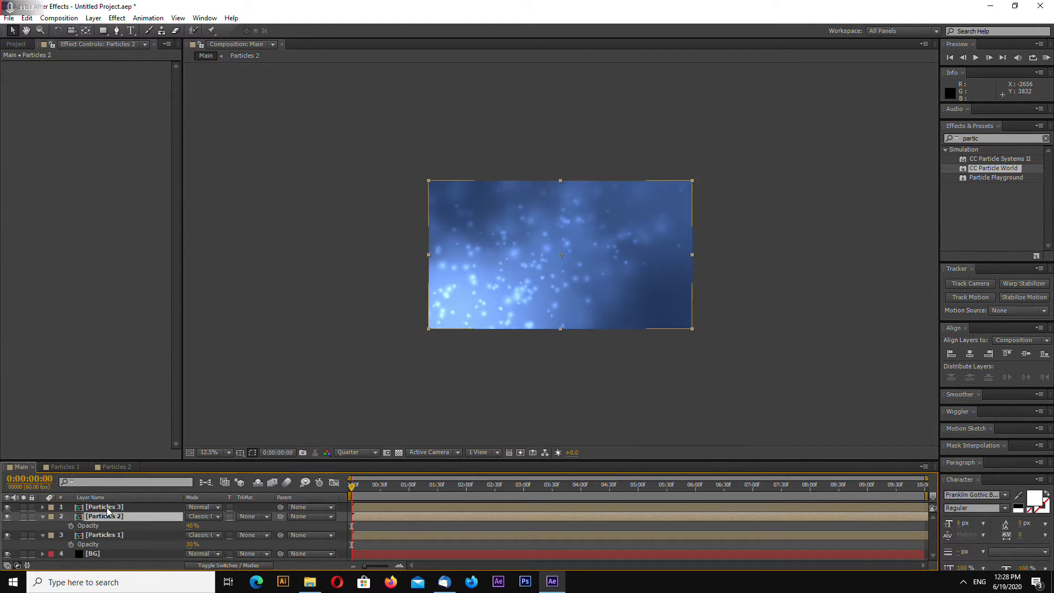
double_click(107, 507)
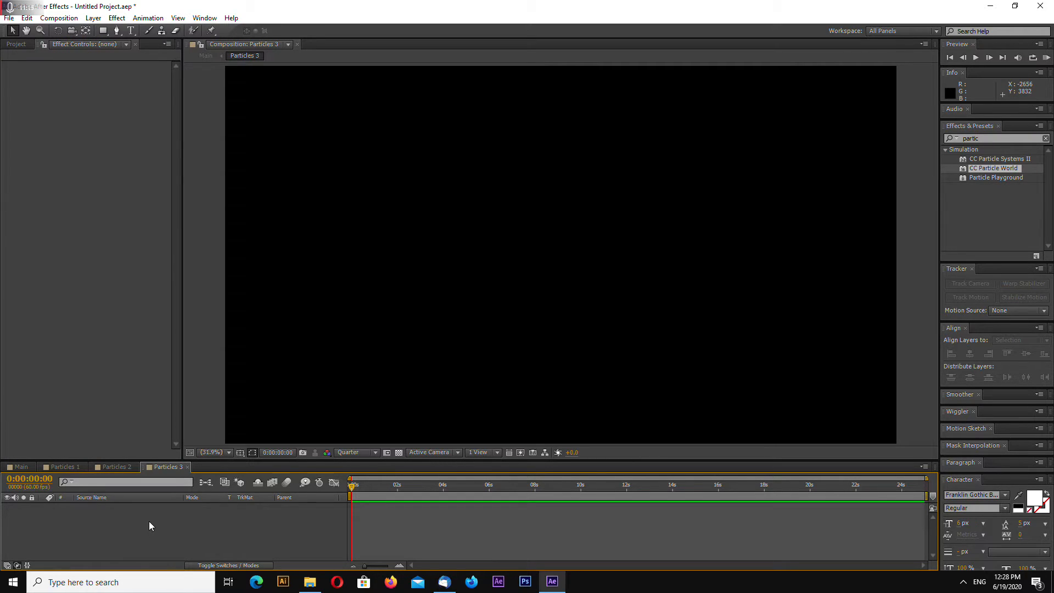
key(ctrl+v)
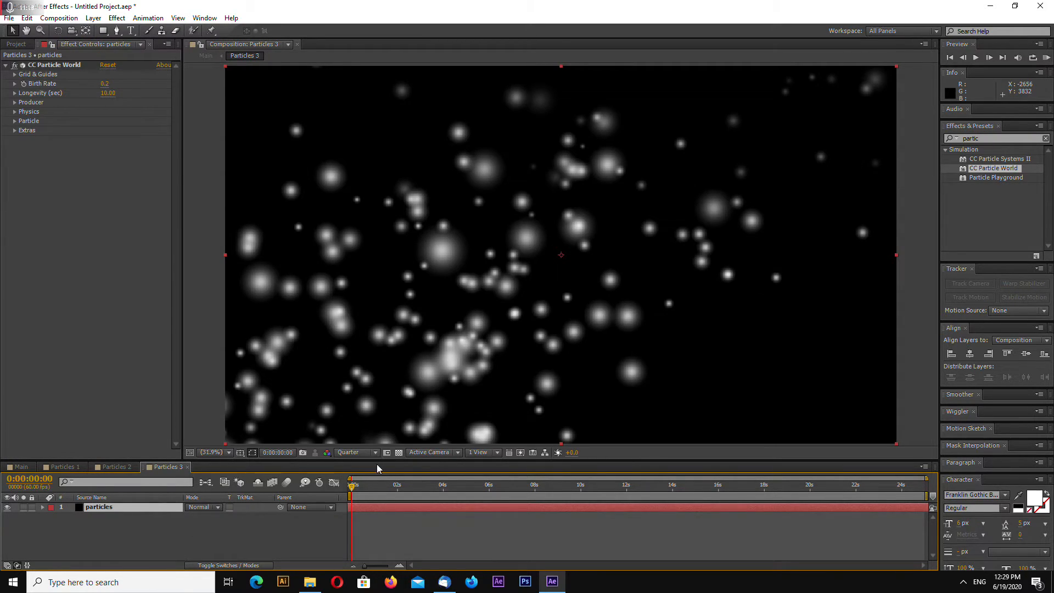
key(comma)
key(comma)
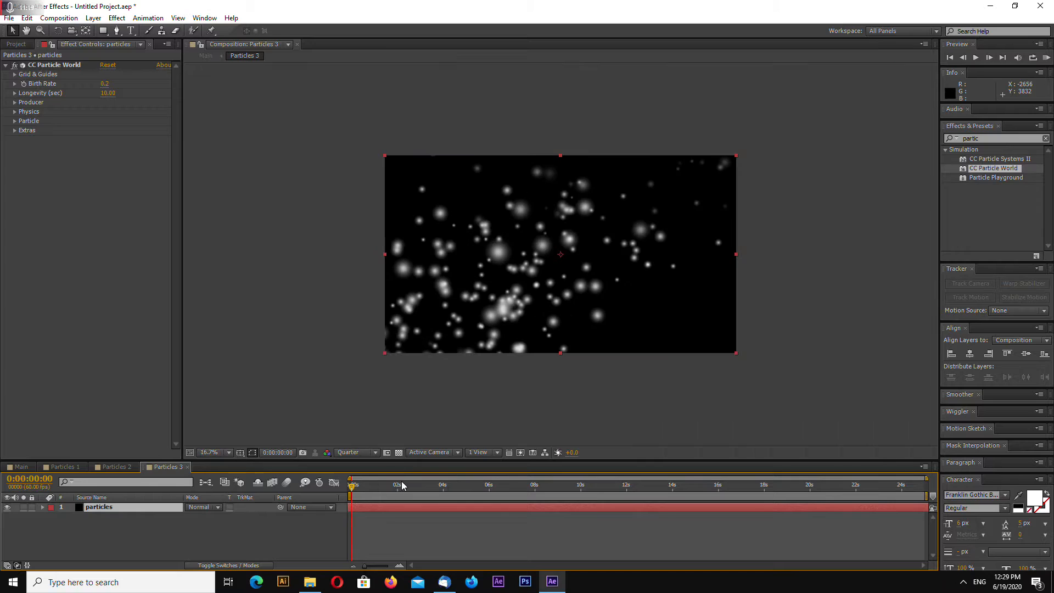
Set the Particles 3 particles' Birth Size to 0.2 and Death Size to 0.1.
click(14, 121)
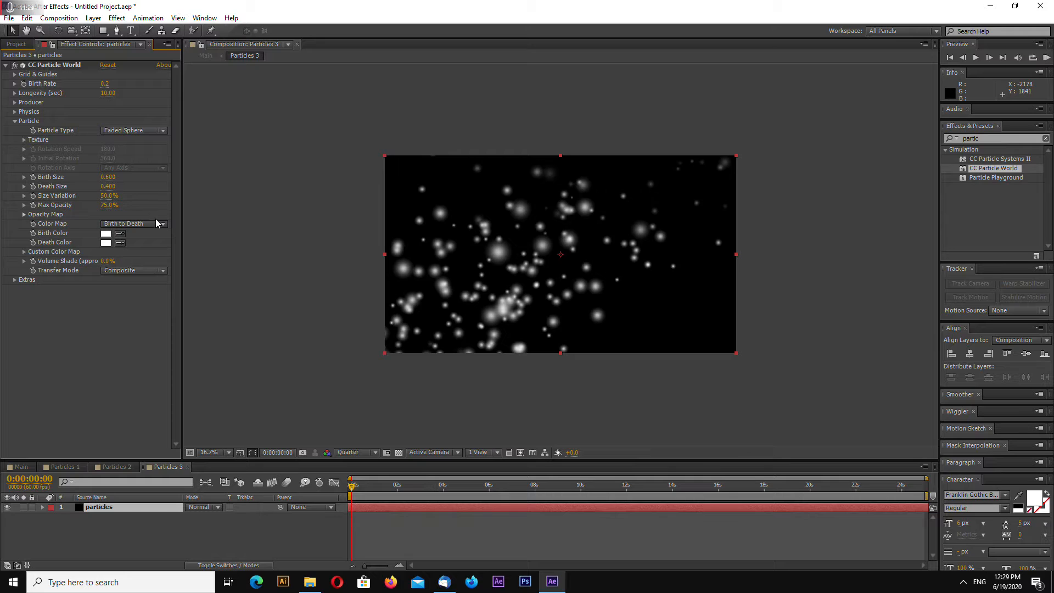
click(108, 177)
key(Return)
click(110, 186)
key(Return)
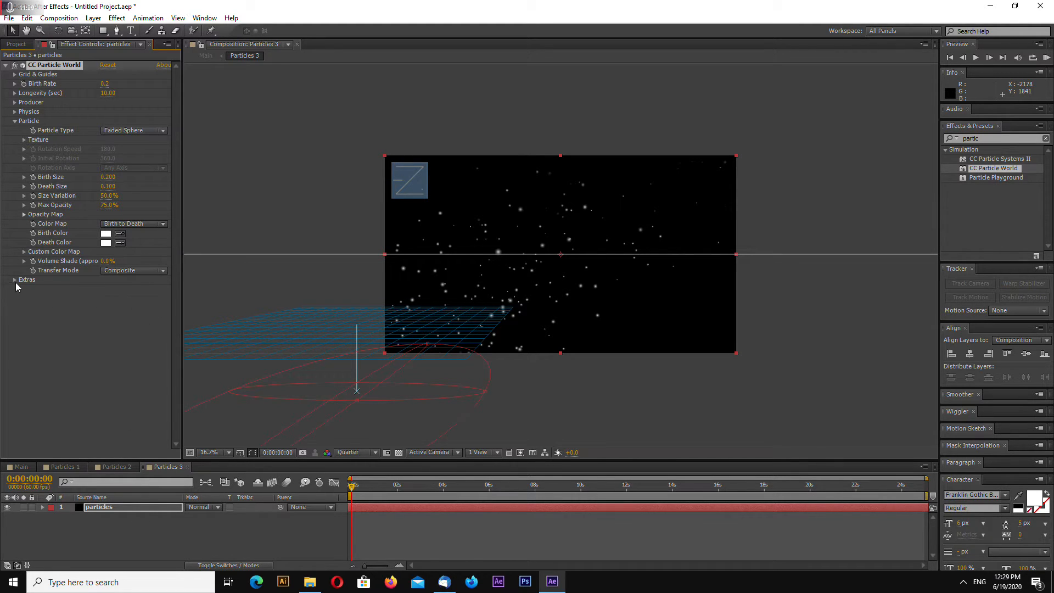
Set the Random Seed of CC Particle World in Particles 3 to 20.
click(107, 336)
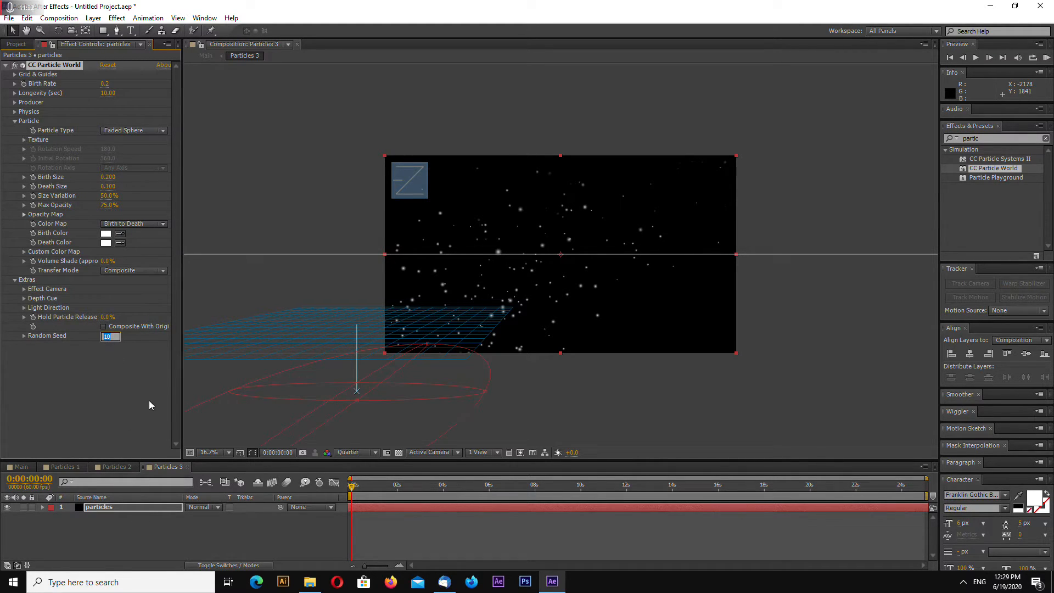
text(20)
key(Return)
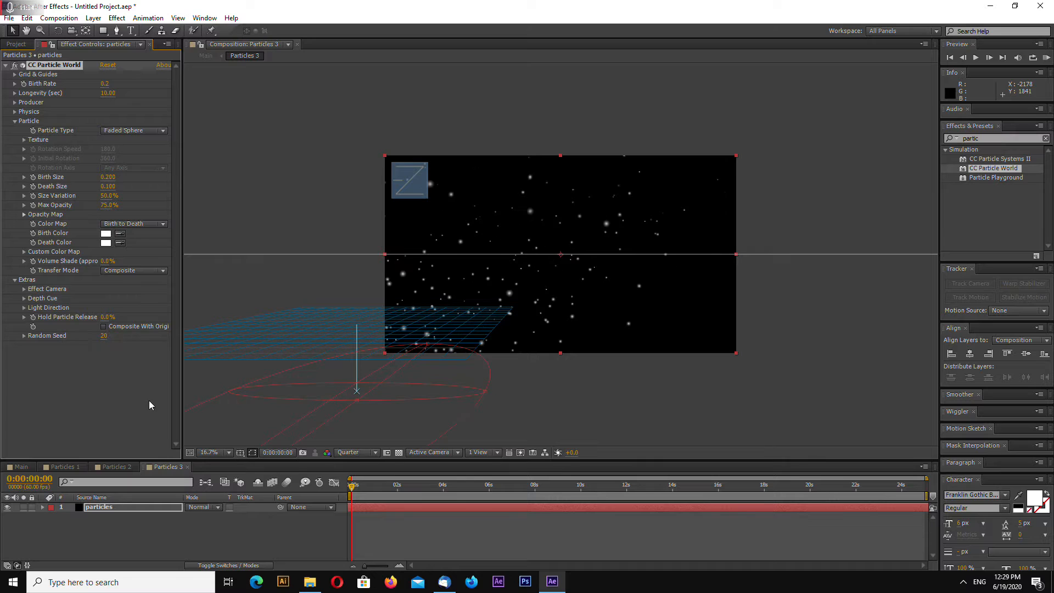
In the Main composition, set the Particles 3 layer's blending mode to Classic Color Dodge.
click(31, 466)
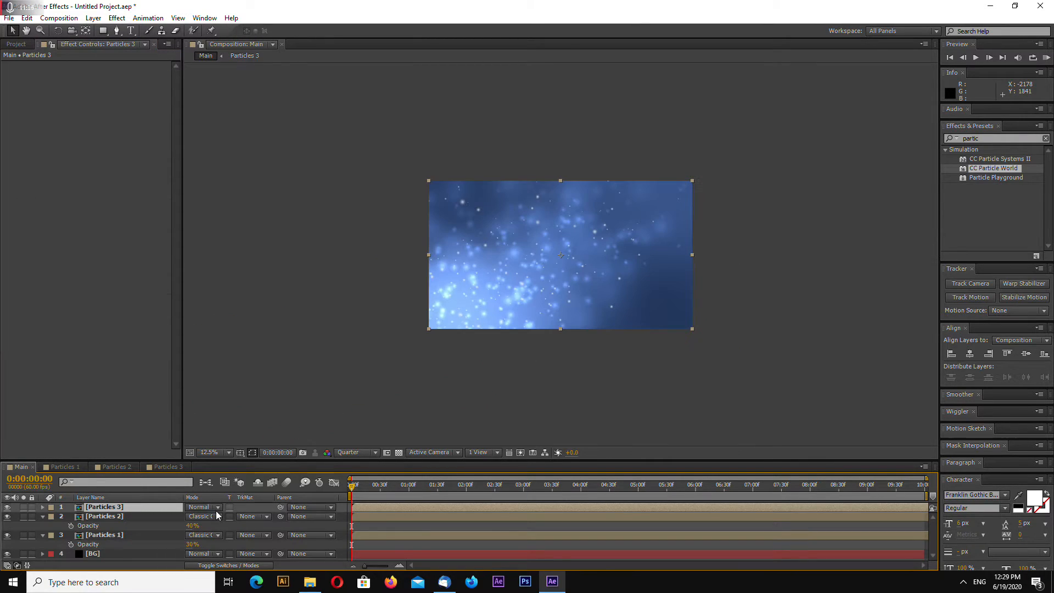
click(212, 508)
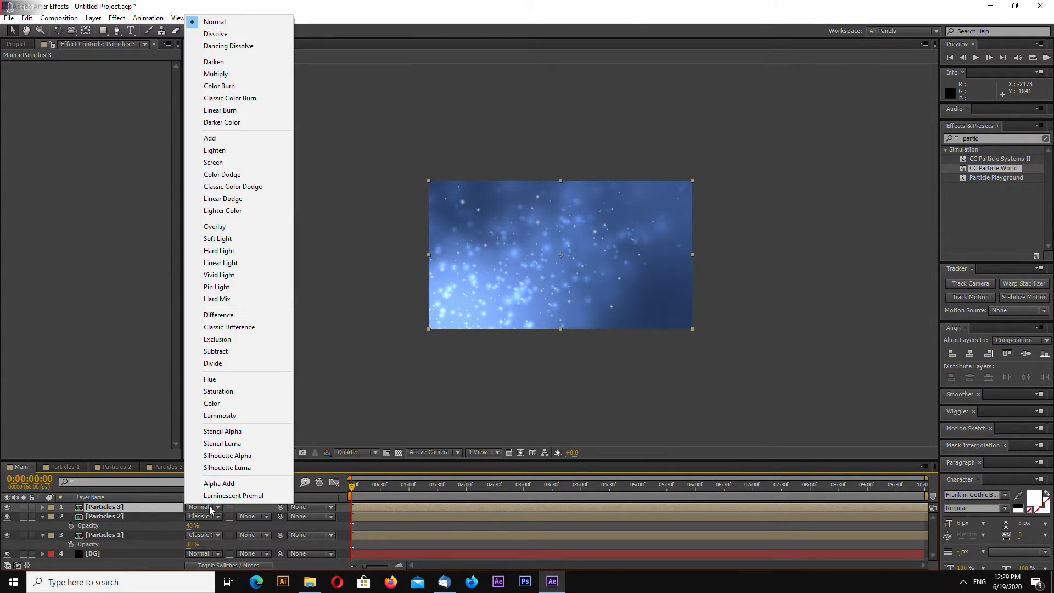
click(250, 189)
drag(423, 463, 423, 433)
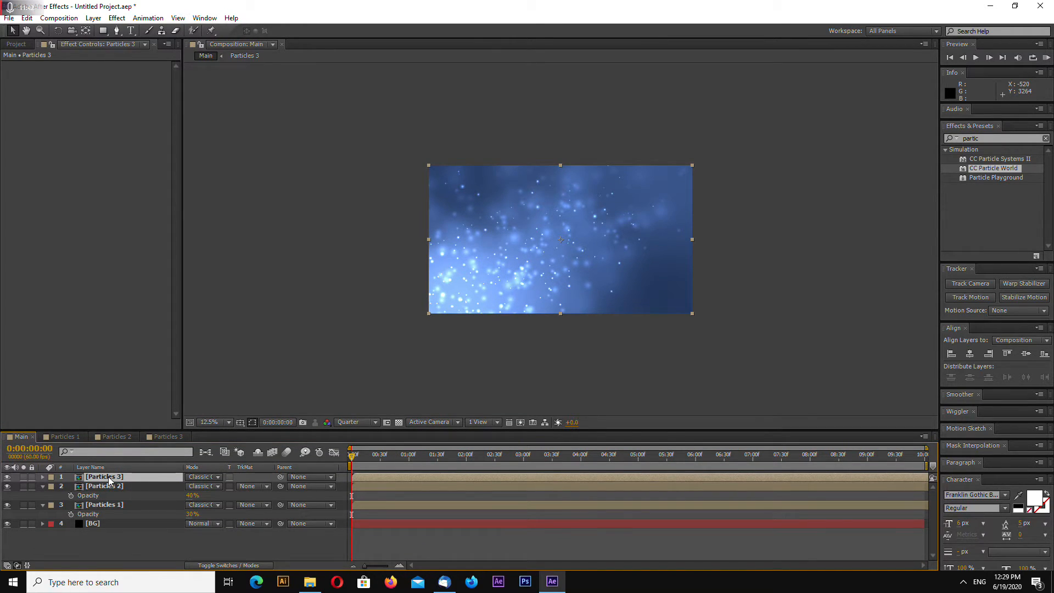
Set the Particles 3 layer's opacity to 80%.
key(t)
click(192, 488)
text(80)
key(Return)
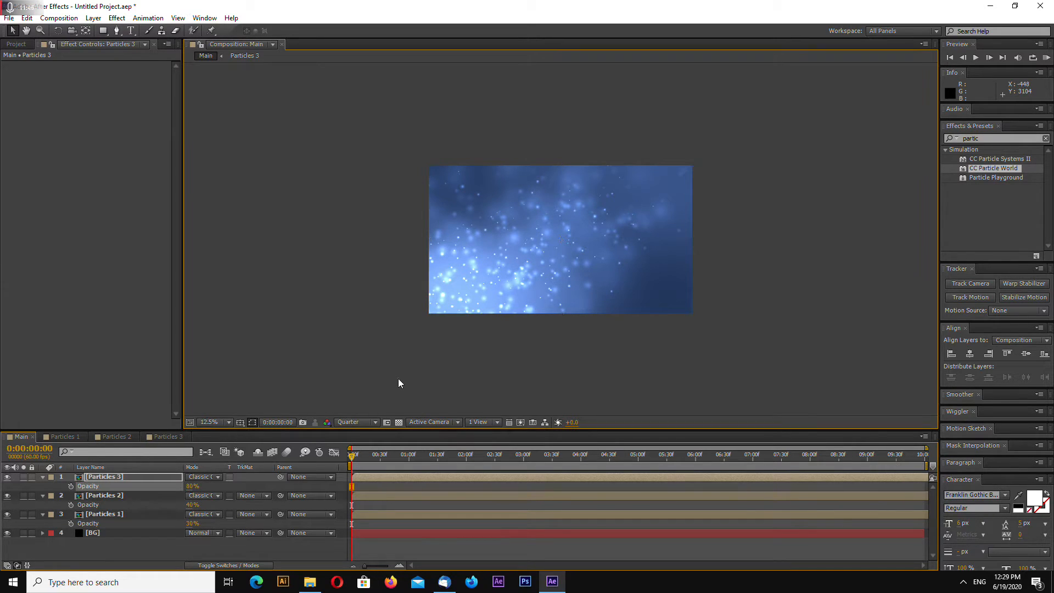
click(398, 379)
Preview the opening frames of the Main composition and return to its start.
click(338, 460)
key(space)
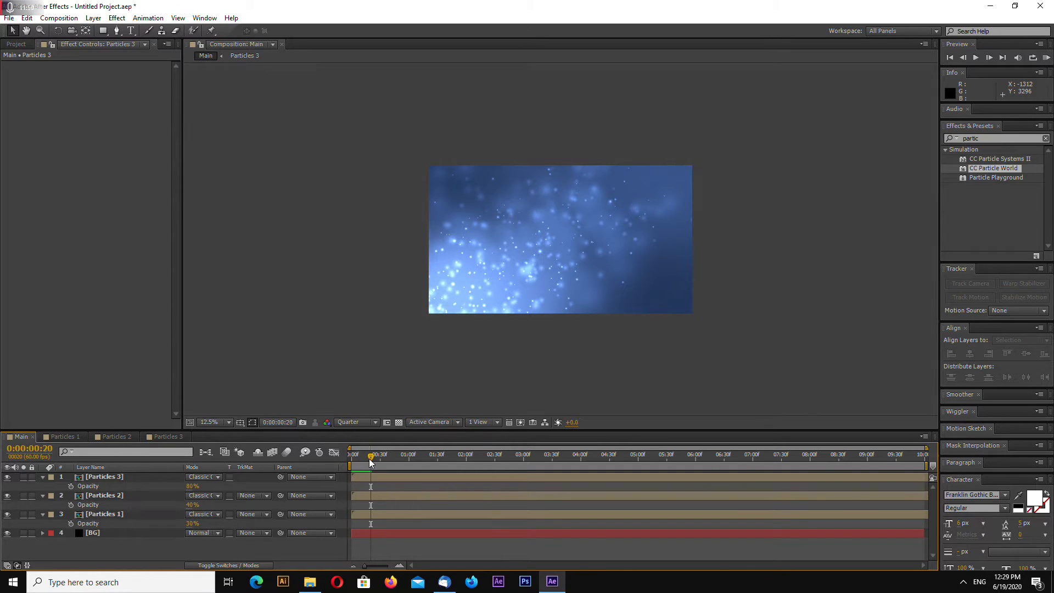
mouse_move(356, 458)
mouse_down()
mouse_move(1000, 453)
mouse_move(393, 470)
mouse_move(352, 456)
mouse_up()
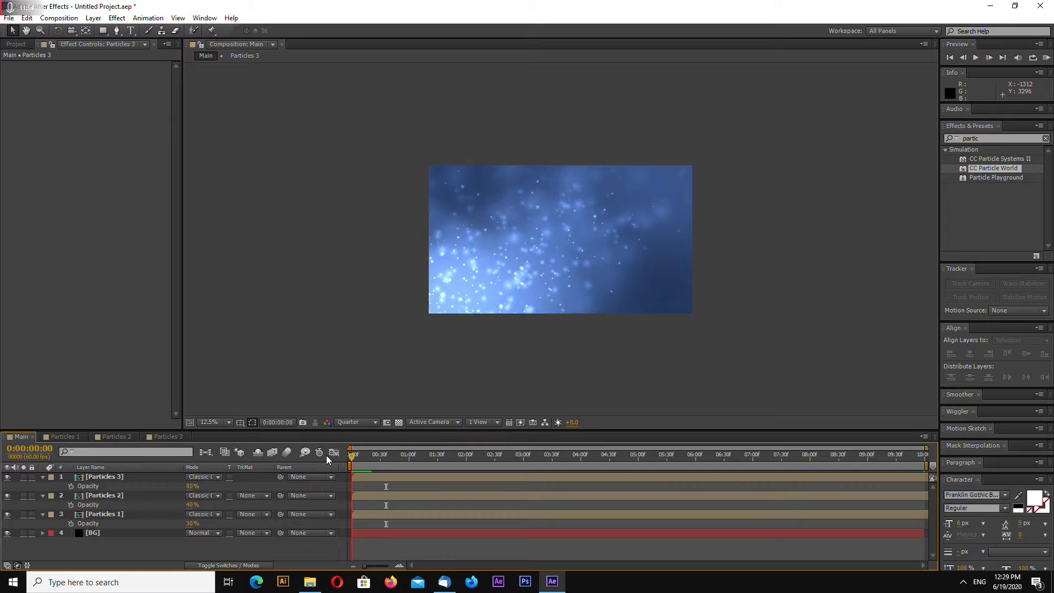
Save the project under the new name Bokeh Effect Looped Animation 2 in the Bokeh Effect Looped Animation folder.
click(9, 18)
mouse_move(44, 120)
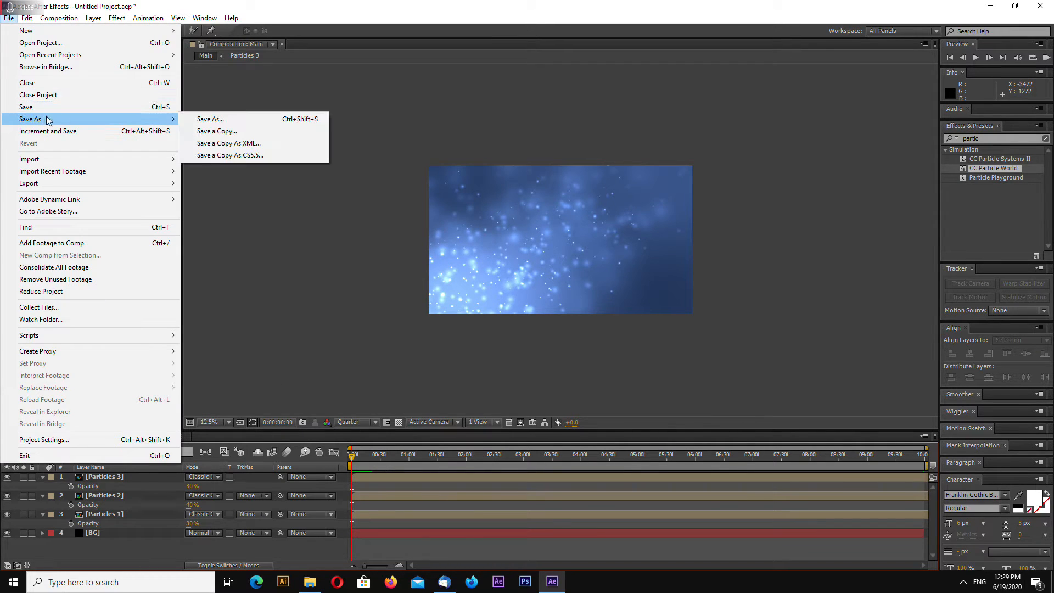
click(205, 119)
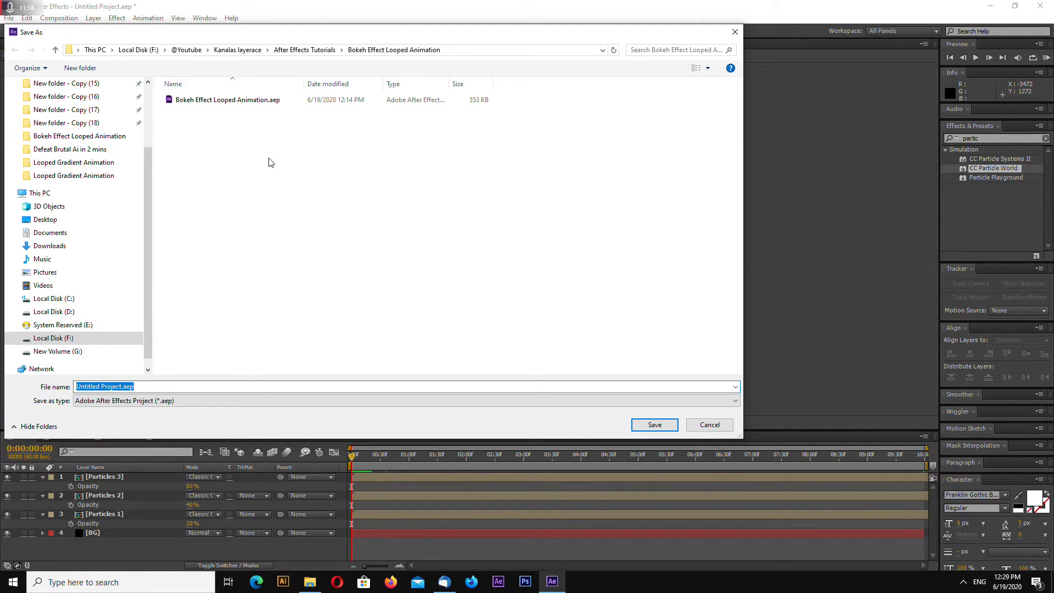
click(222, 99)
click(231, 387)
drag(169, 387, 235, 388)
key(BackSpace)
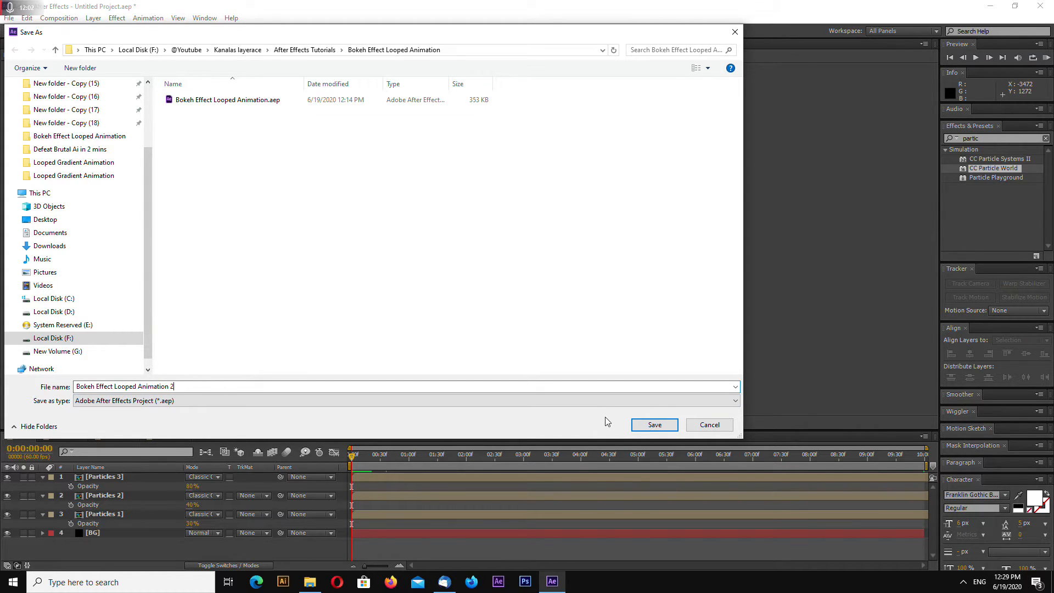
click(646, 426)
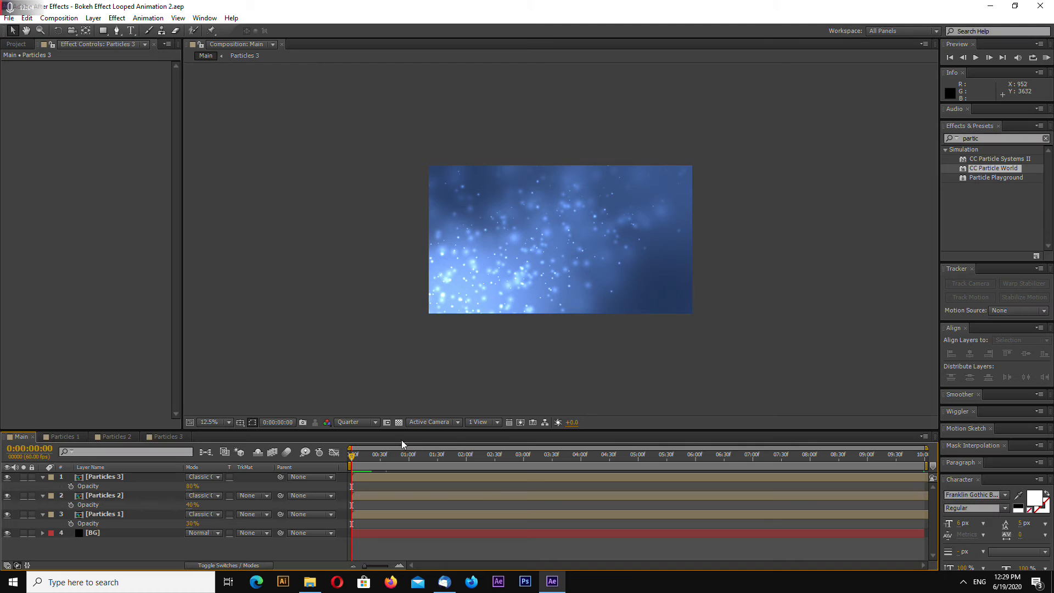
Scrub the Main composition from start to end and back to compare its first and last frames.
drag(352, 458, 282, 459)
drag(352, 457, 927, 466)
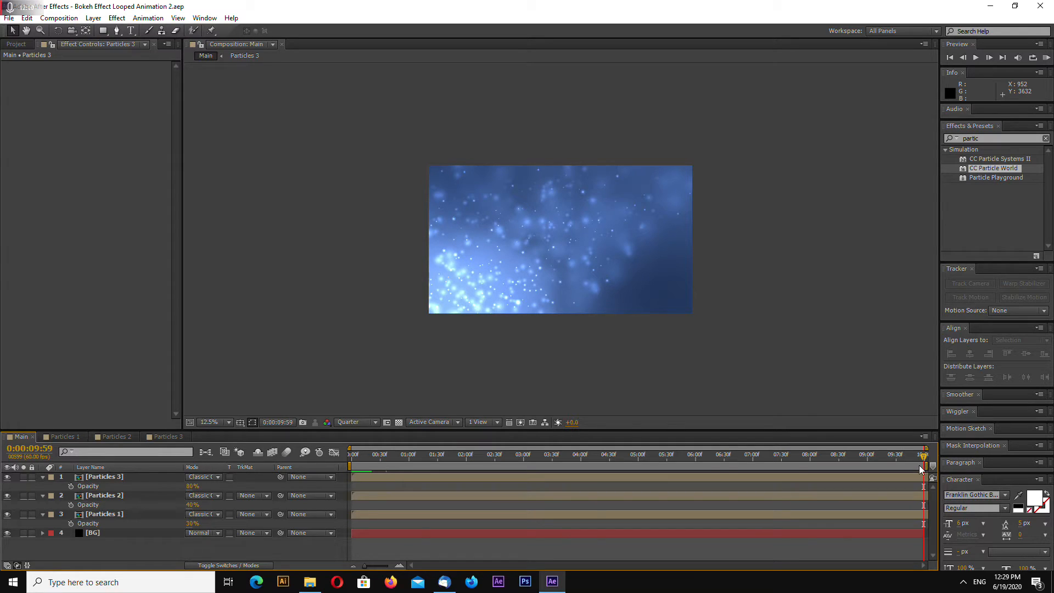
drag(924, 461, 353, 458)
click(378, 408)
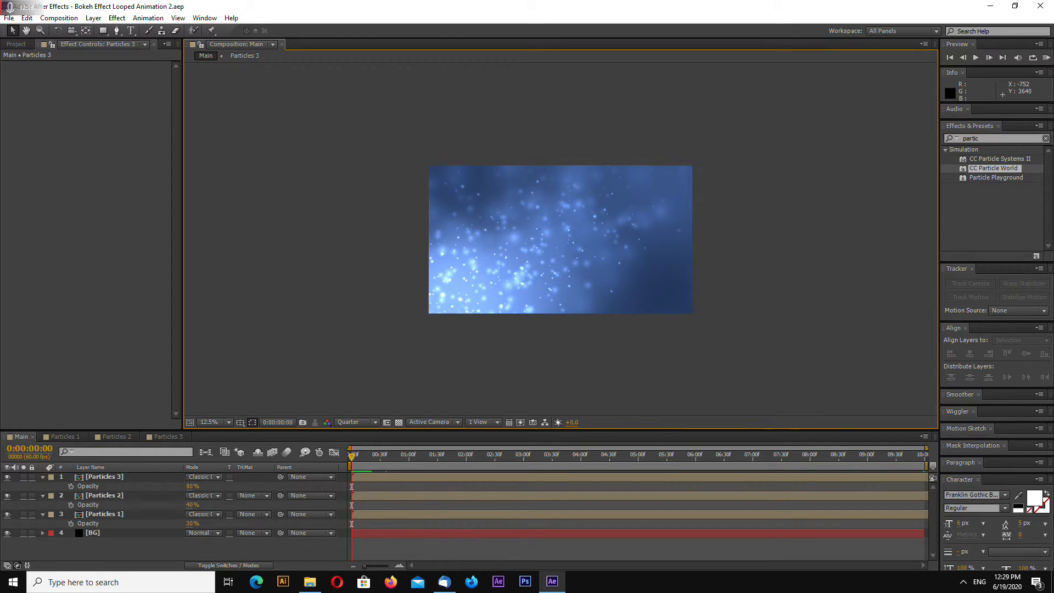
Slide the Particles 1 layer about 2 seconds earlier, using 0:00:02:00 as the reference time.
drag(341, 431, 341, 381)
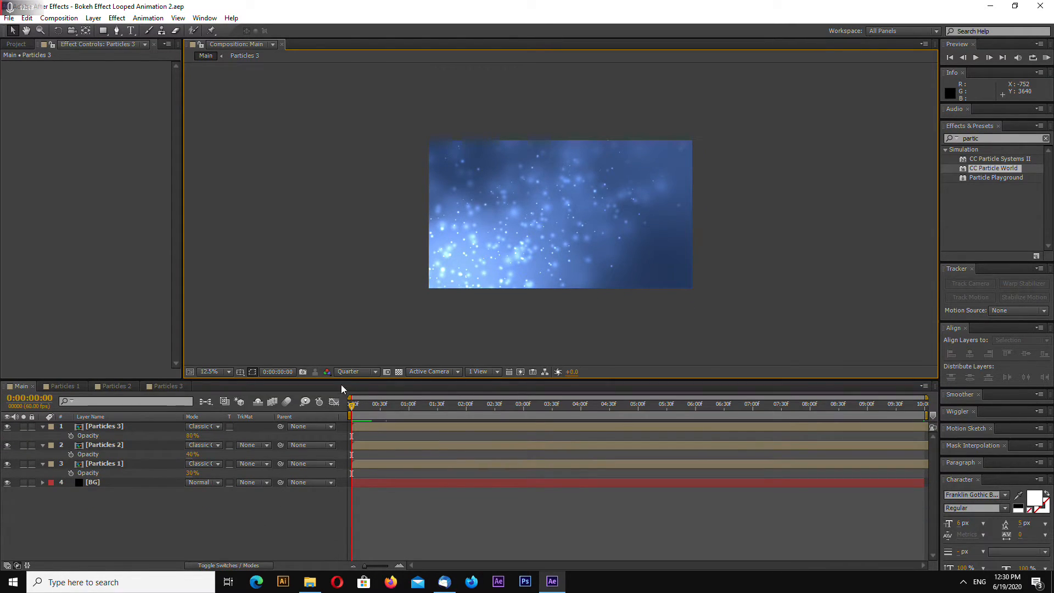
click(390, 463)
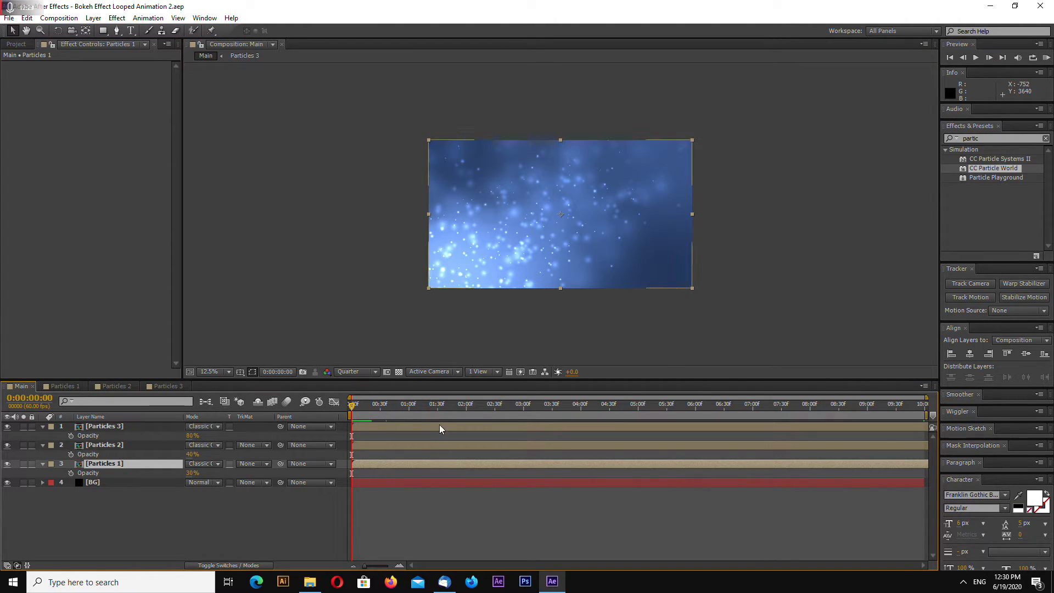
drag(348, 407, 416, 419)
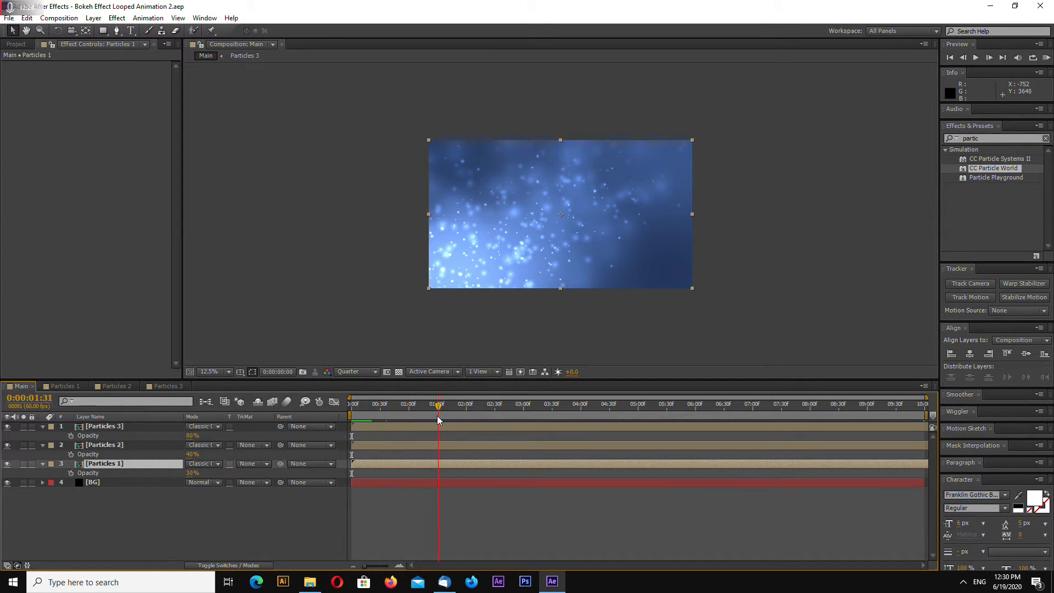
drag(438, 419, 465, 420)
drag(471, 464, 365, 465)
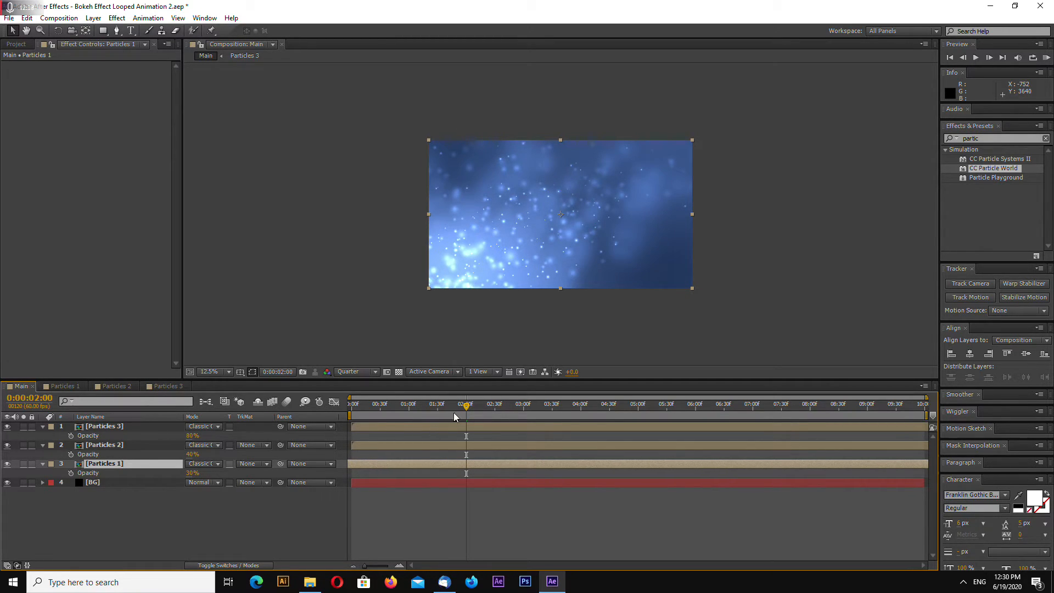
Slide the Particles 2 layer earlier in time, using 0:00:04:00 as the reference time.
drag(468, 407, 584, 450)
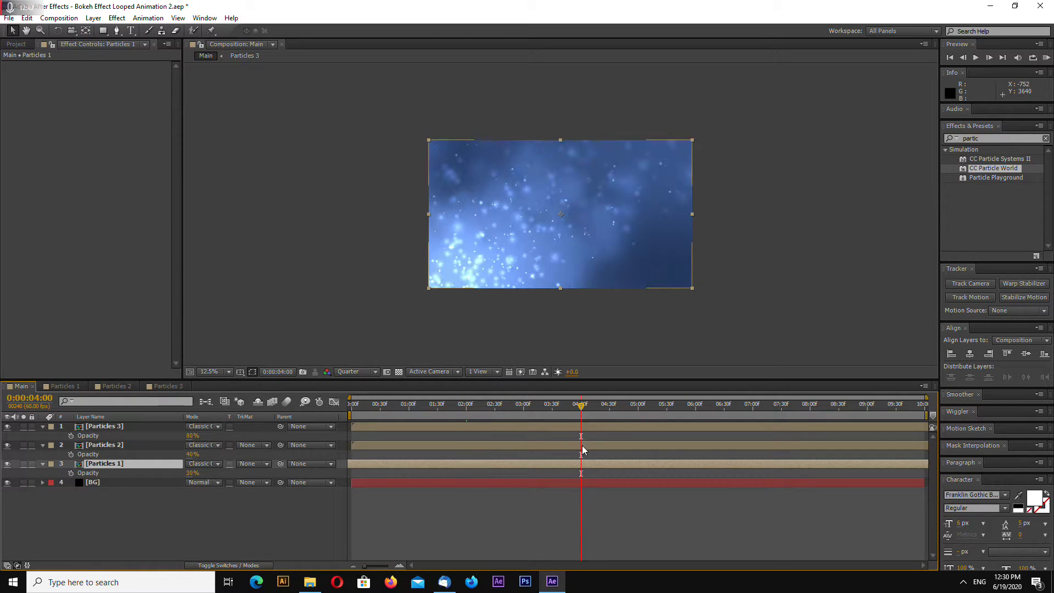
click(558, 447)
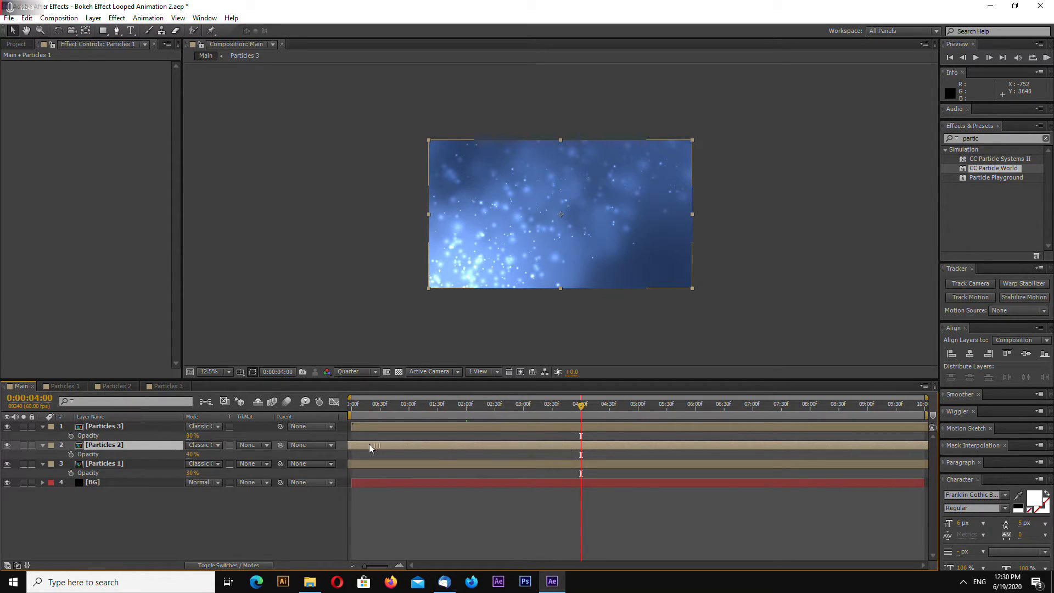
drag(354, 445, 354, 446)
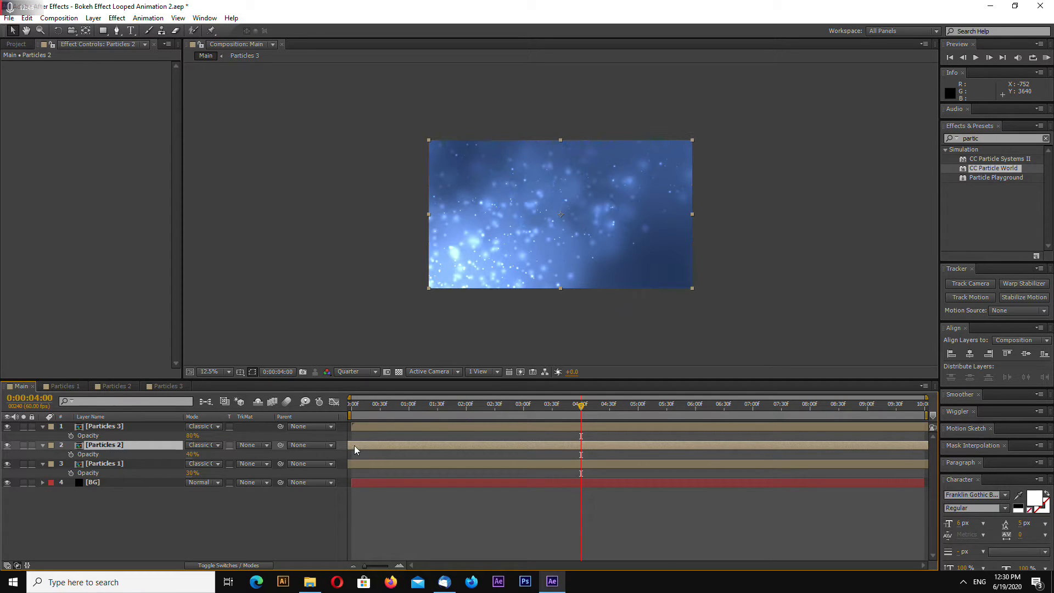
Slide the Particles 3 layer earlier in time, using 0:00:05:31 as the reference time.
drag(584, 411, 669, 430)
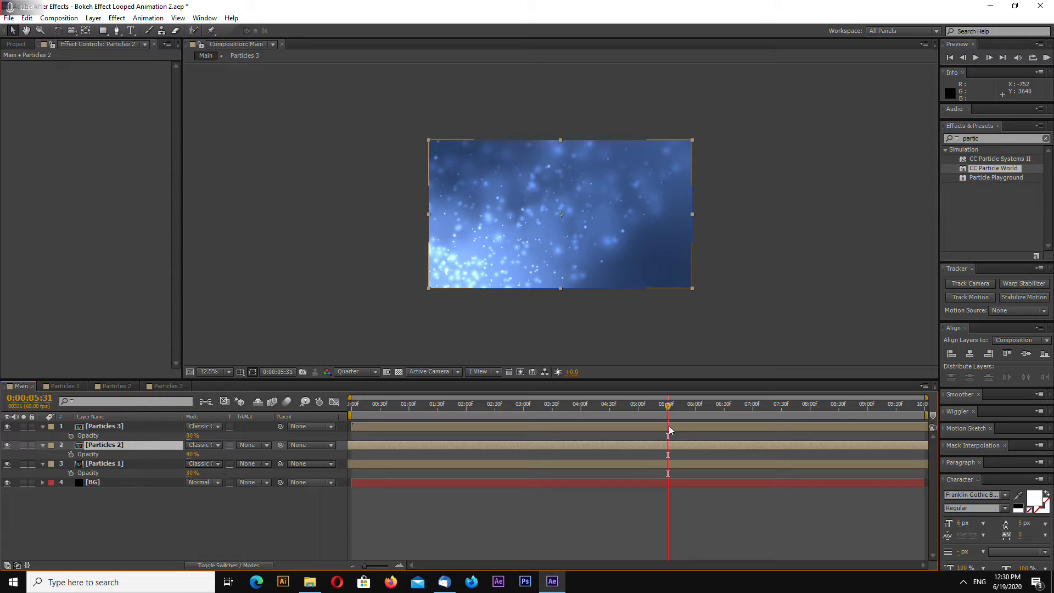
click(664, 429)
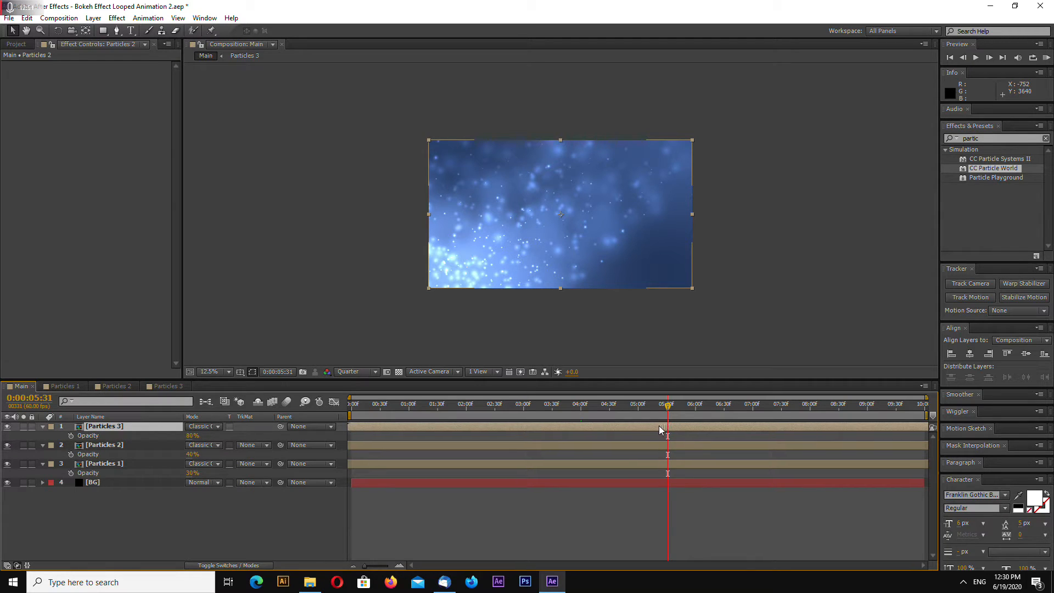
click(352, 428)
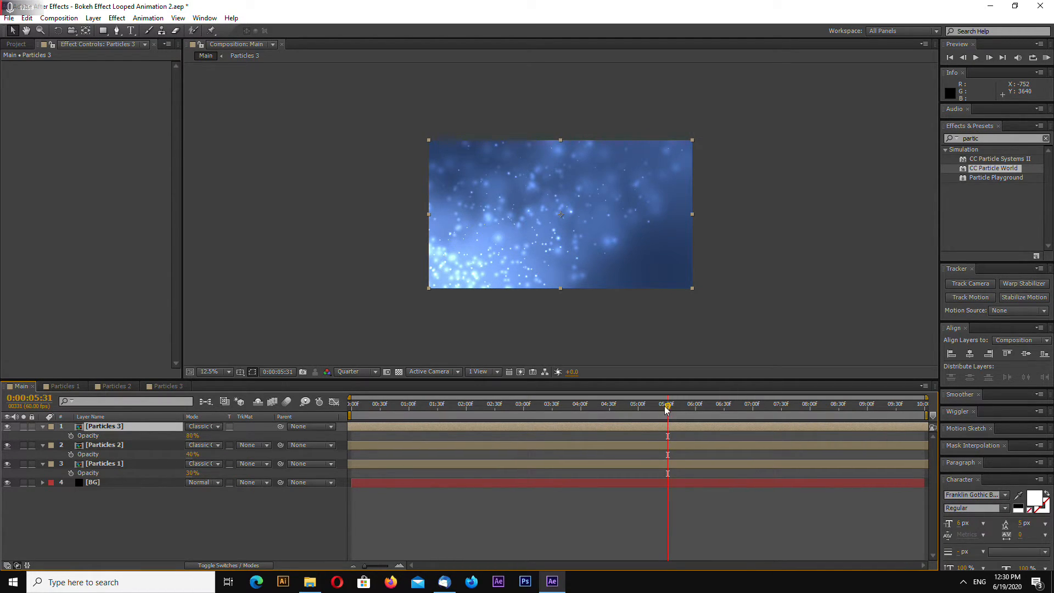
click(463, 525)
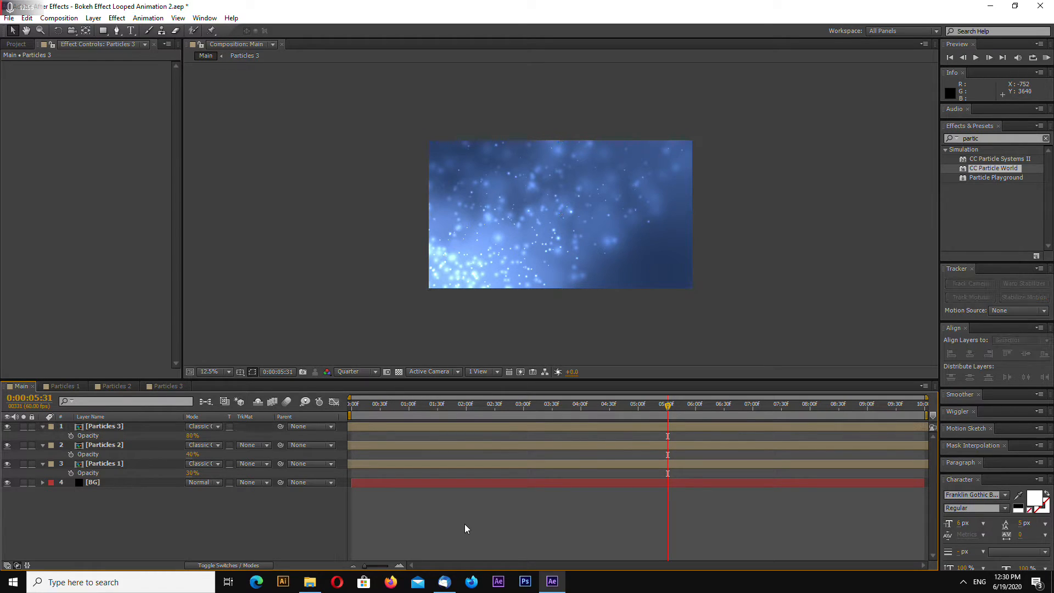
Add a layer marker at 0:00:00:00 to the Particles 1, Particles 2 and Particles 3 layers.
drag(668, 407, 339, 409)
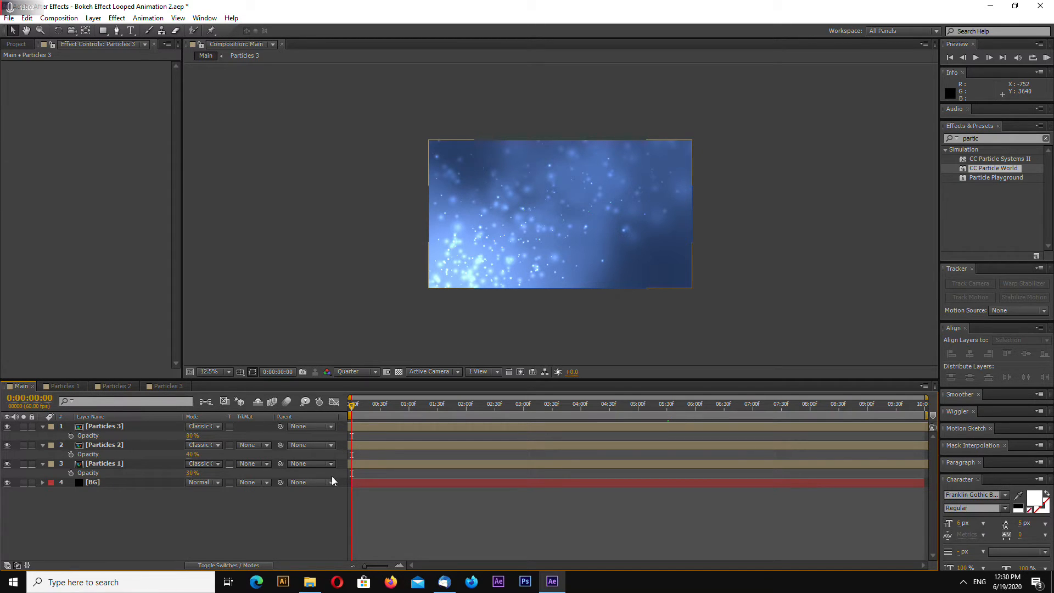
click(365, 463)
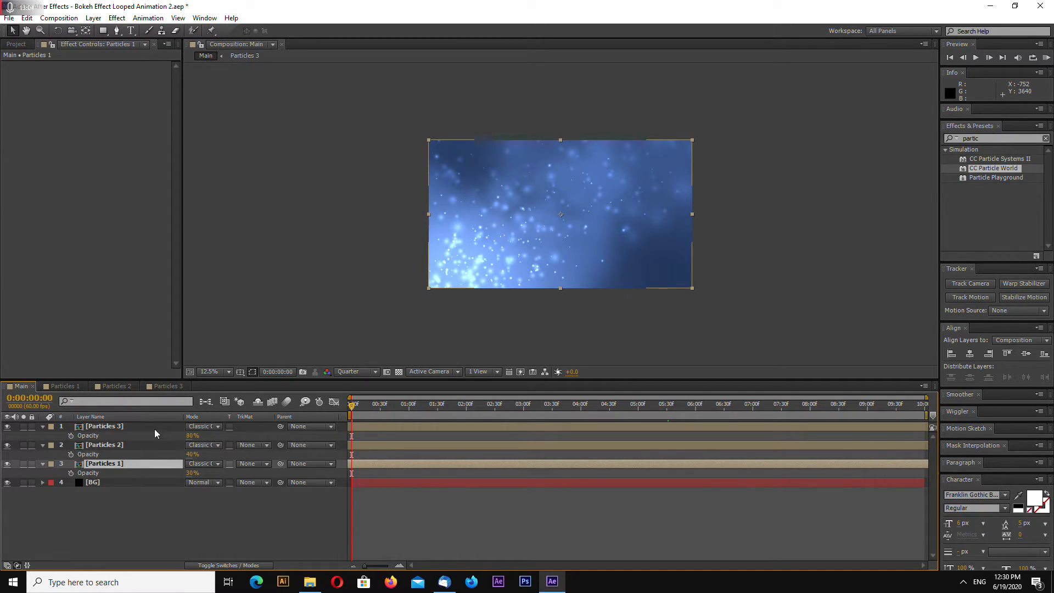
shift+click(368, 426)
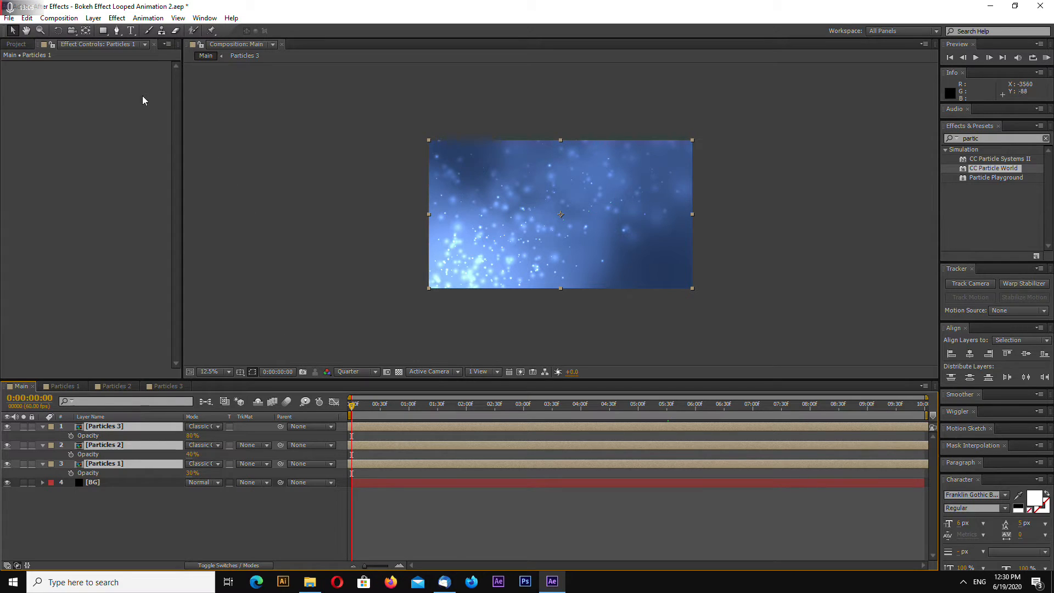
click(93, 18)
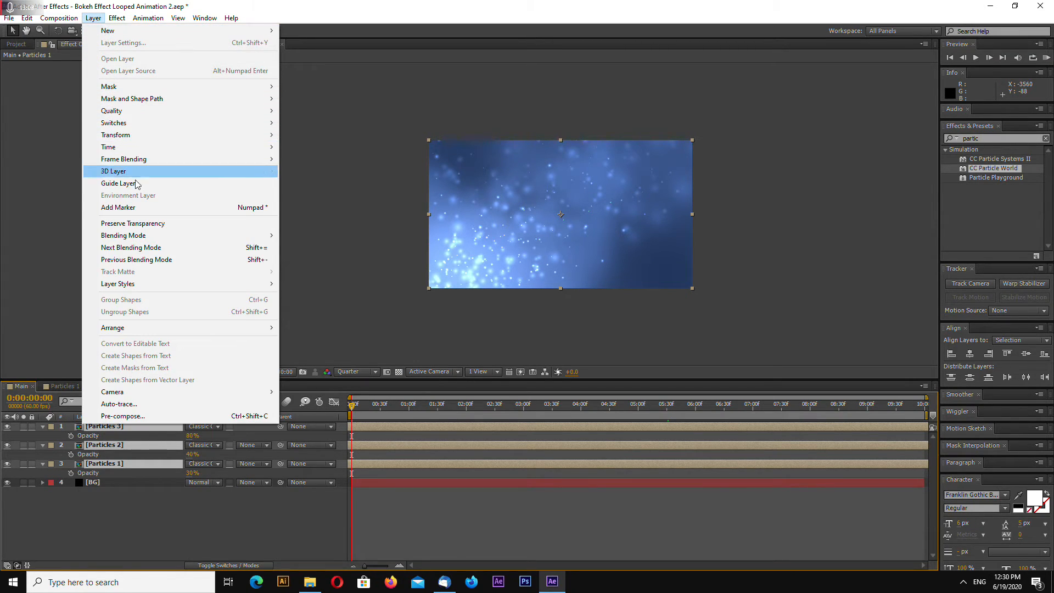
click(141, 209)
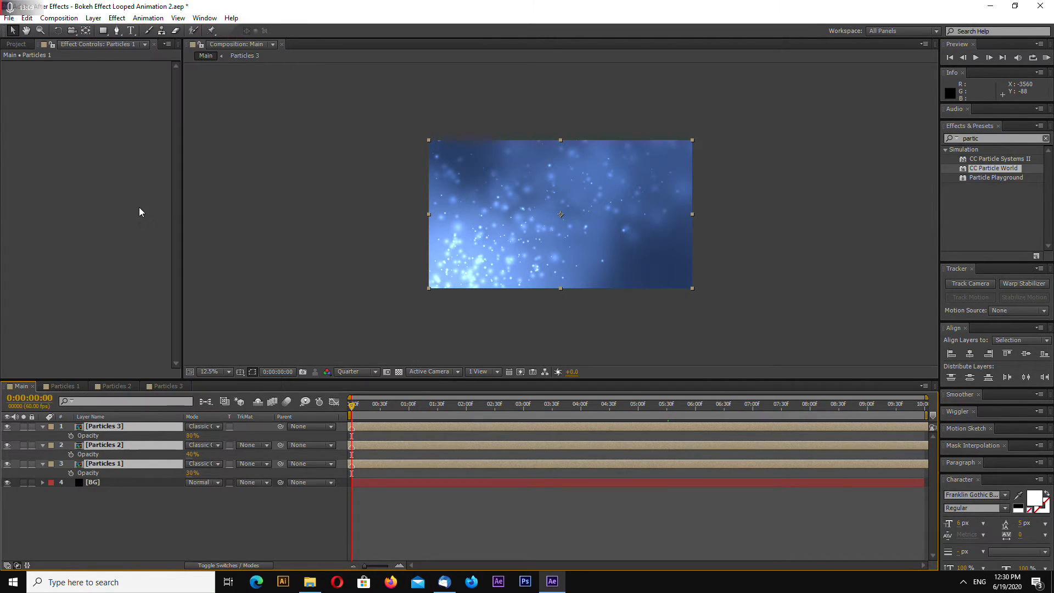
click(379, 526)
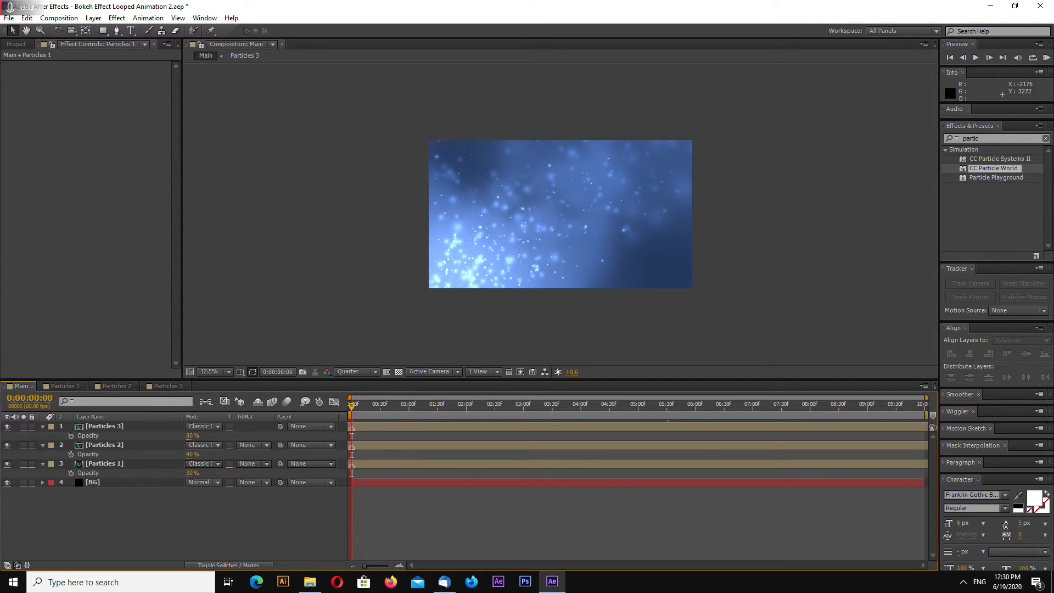
drag(419, 379, 419, 371)
key(period)
key(comma)
key(period)
key(comma)
click(378, 457)
click(399, 506)
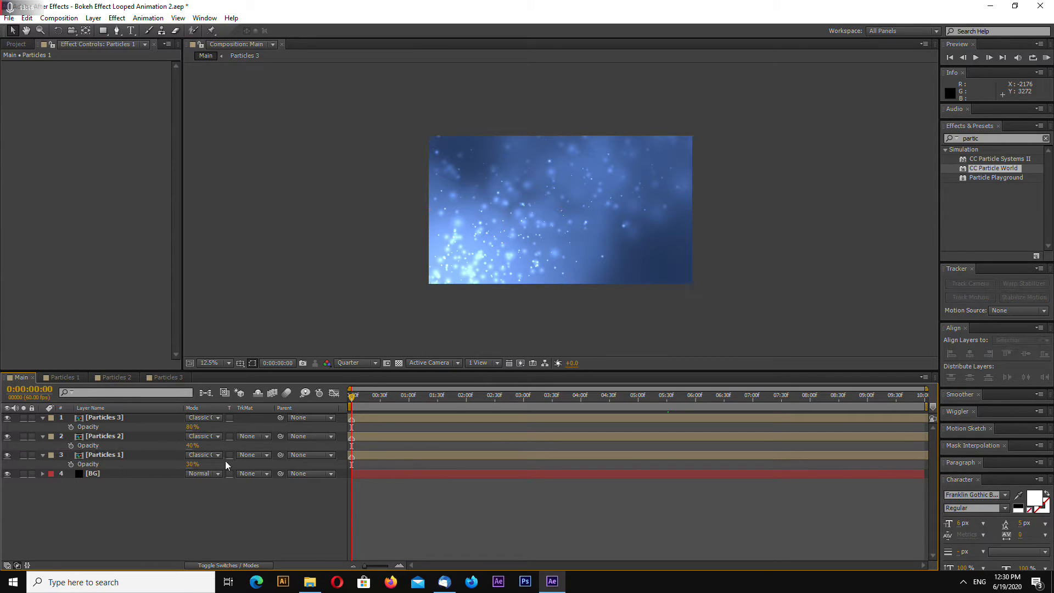
Hide the Particles 2 and Particles 3 layers in the Main composition.
click(7, 436)
click(7, 418)
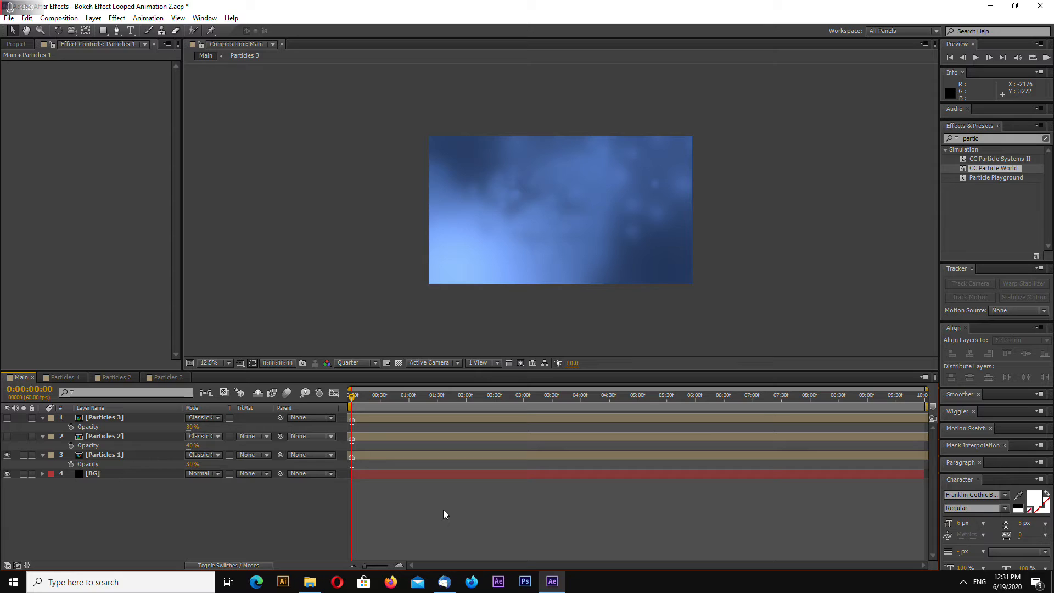
Duplicate the Particles 1 layer and slide the upper copy so its marker sits at the composition's last frame, 0:00:09:59.
click(103, 456)
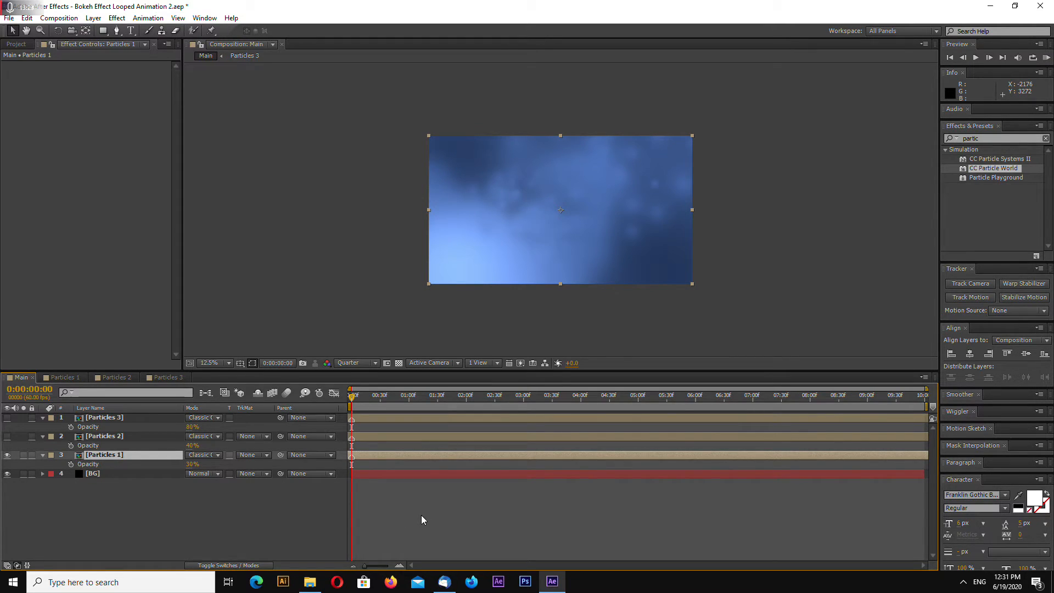
key(ctrl+d)
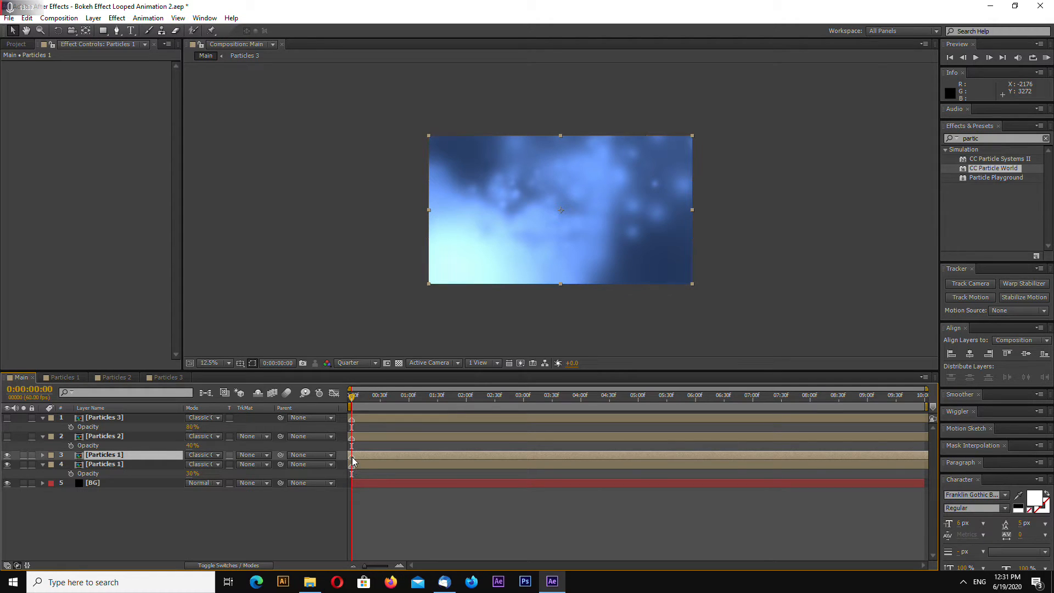
drag(355, 458, 928, 459)
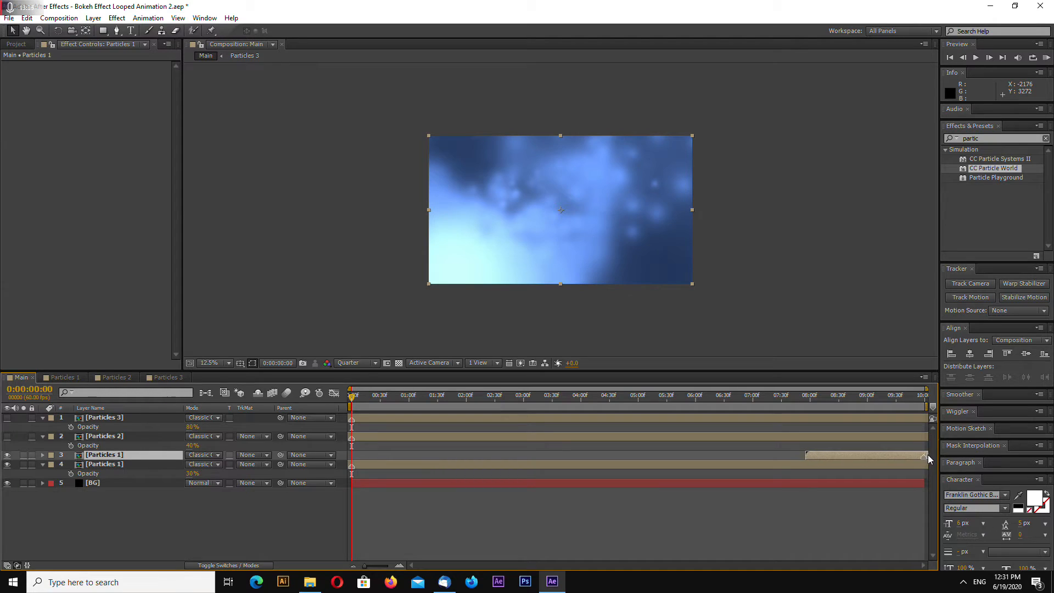
key(End)
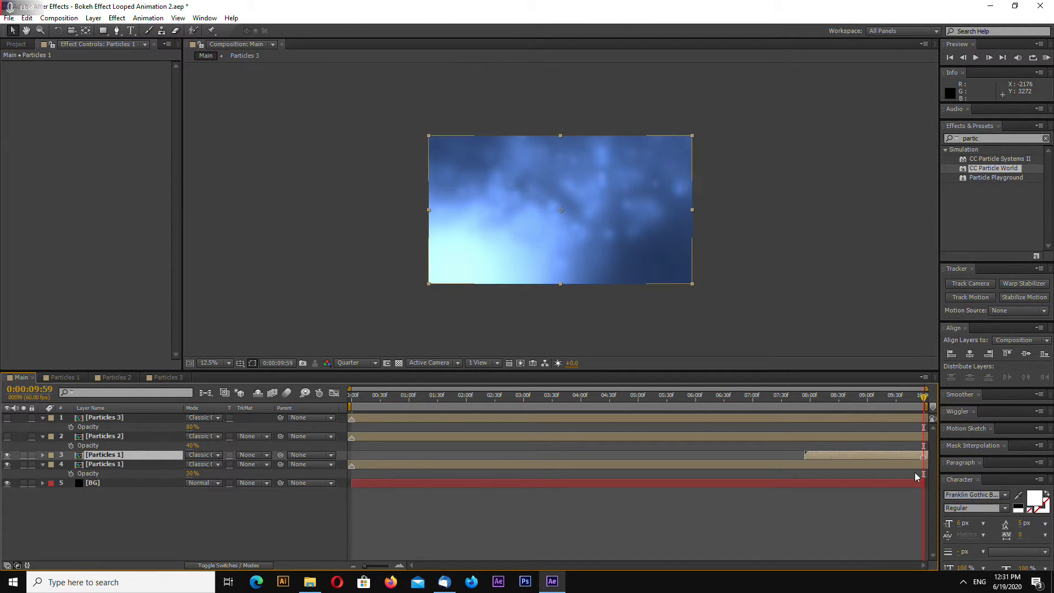
Examine the upper Particles 1 copy's marker alignment at the last frame, 0:00:09:59, and compare with the frame at 0:00:00:00.
key(equal)
key(equal)
key(equal)
key(equal)
key(equal)
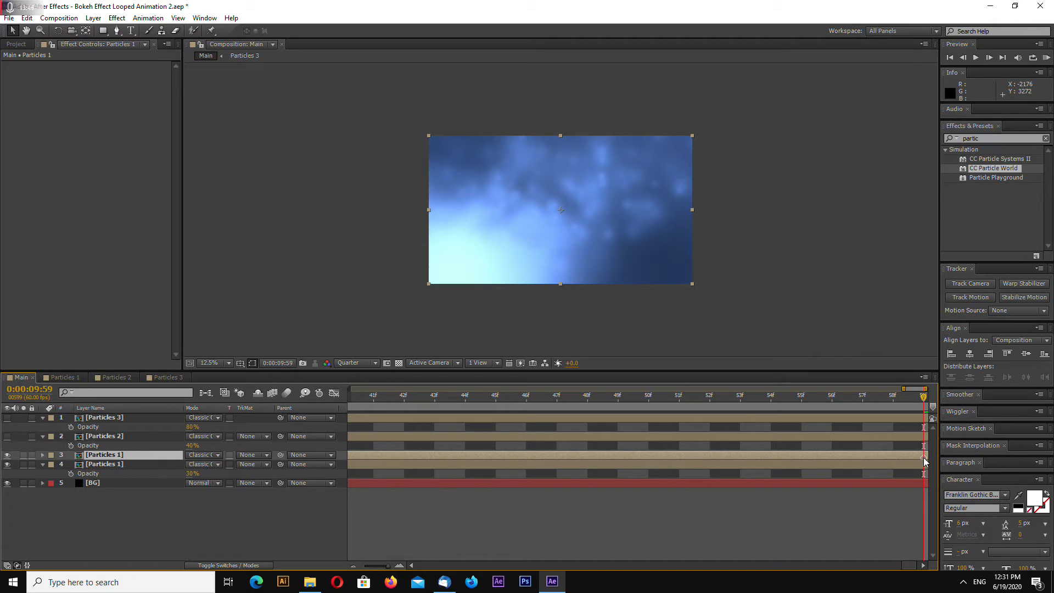
key(minus)
key(minus)
key(minus)
key(minus)
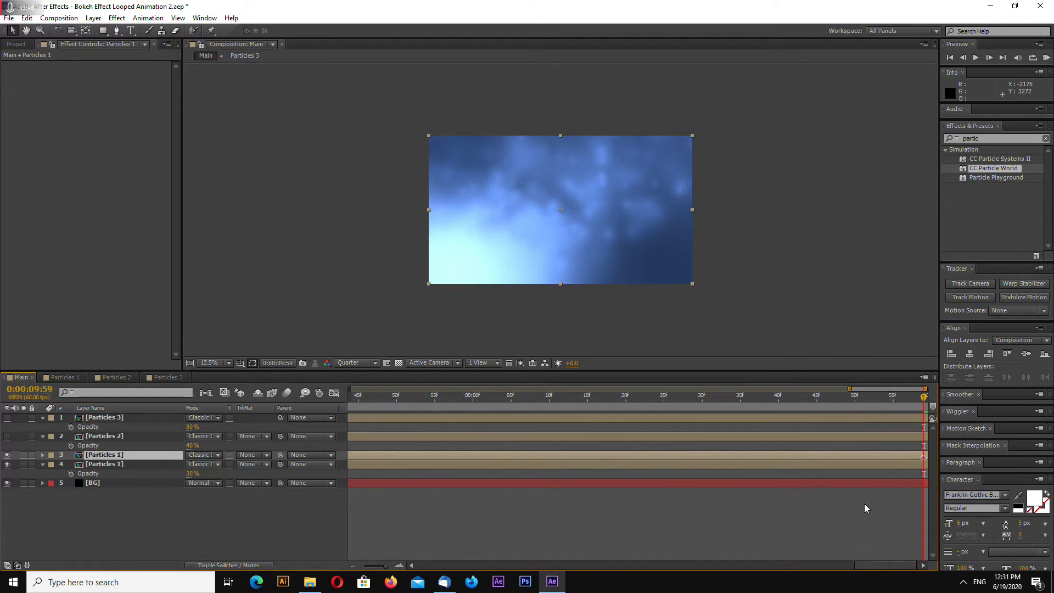
key(minus)
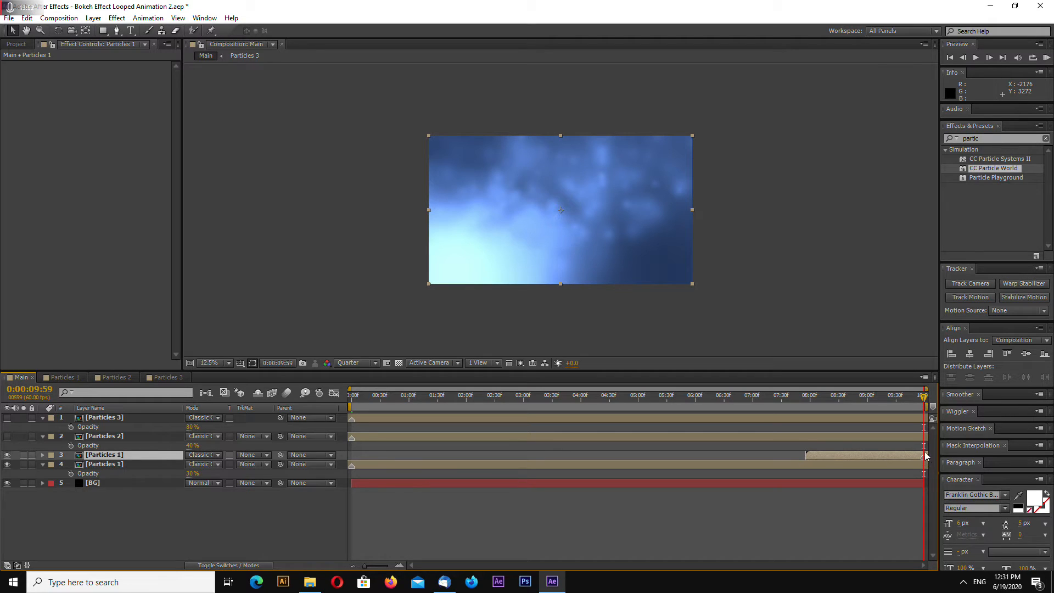
click(926, 402)
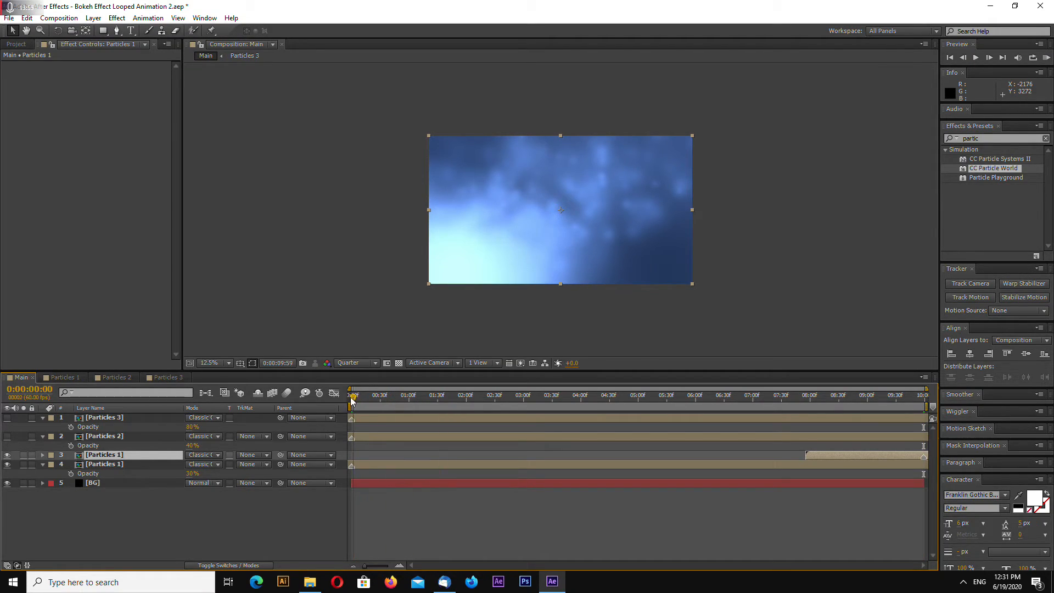
click(352, 398)
Add Opacity keyframes to both Particles 1 layers at 0:00:07:55, where the upper copy begins.
drag(352, 398, 806, 412)
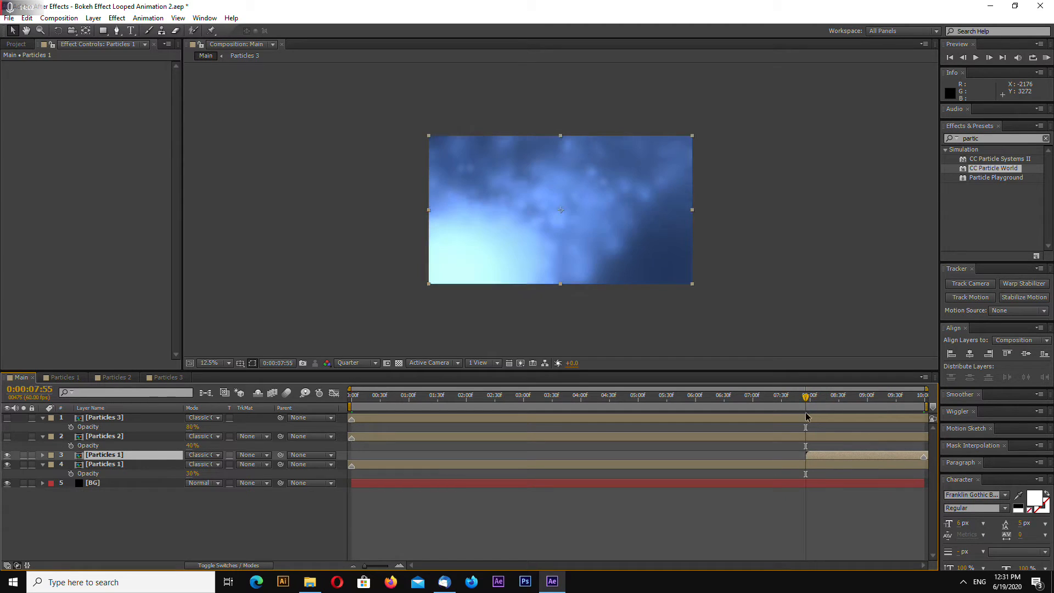
click(793, 466)
click(825, 457)
ctrl+click(124, 464)
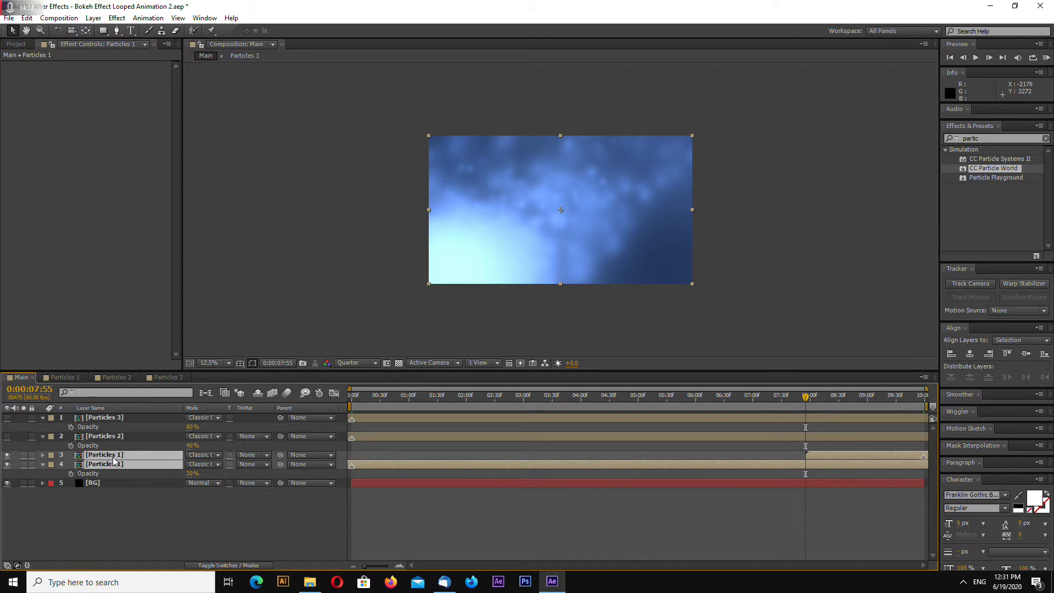
key(t)
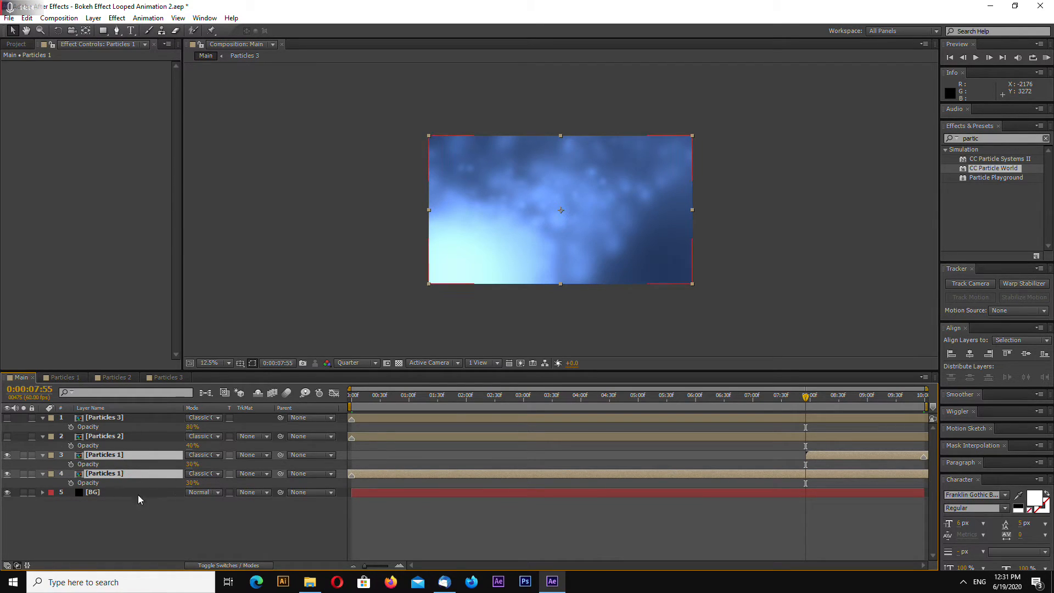
click(70, 483)
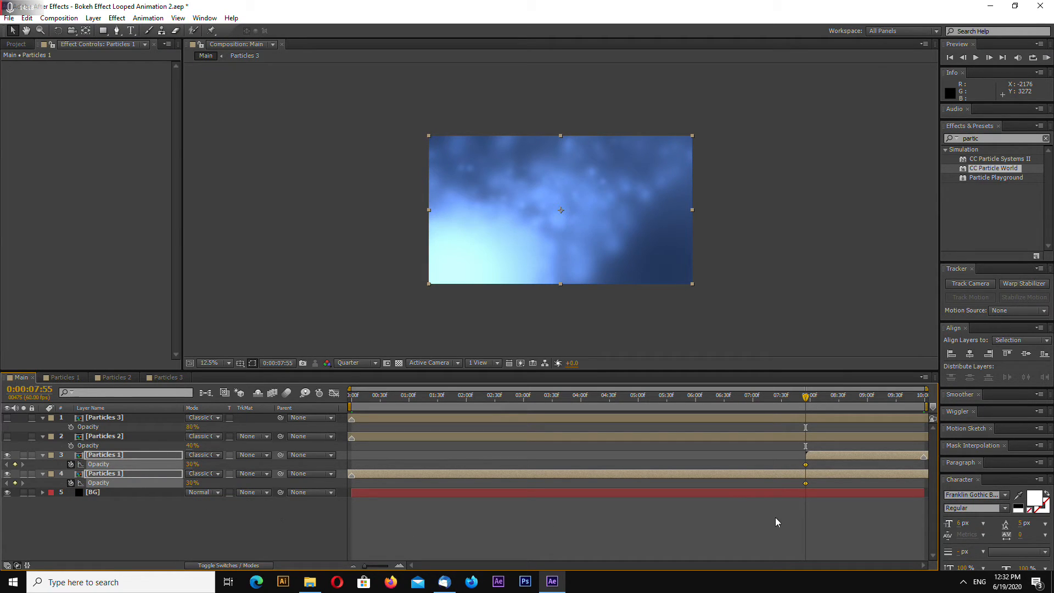
Add a second Opacity keyframe to both Particles 1 layers at 0:00:09:12.
drag(807, 399, 881, 406)
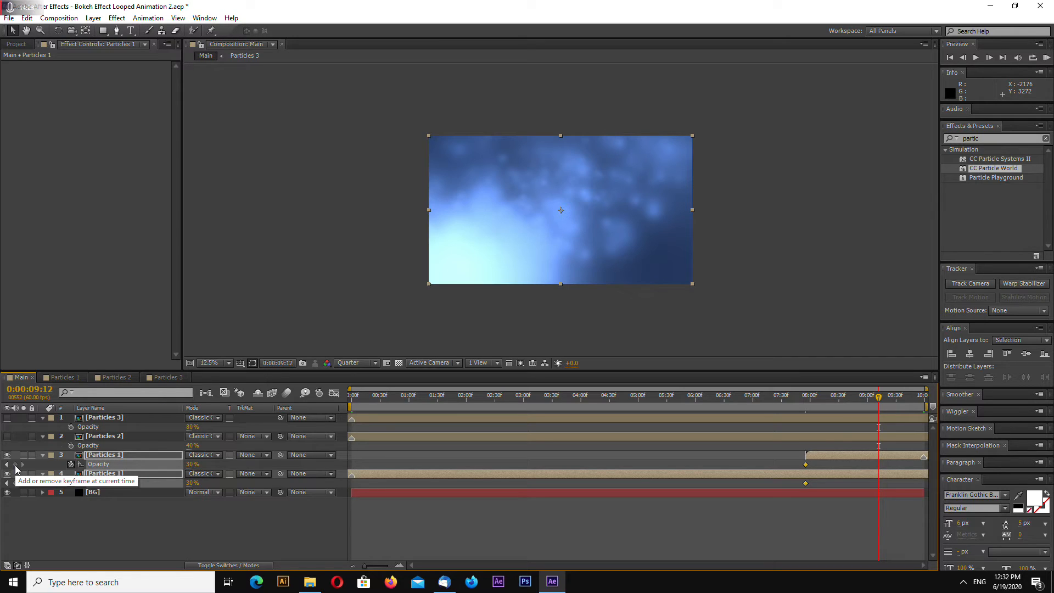
click(15, 465)
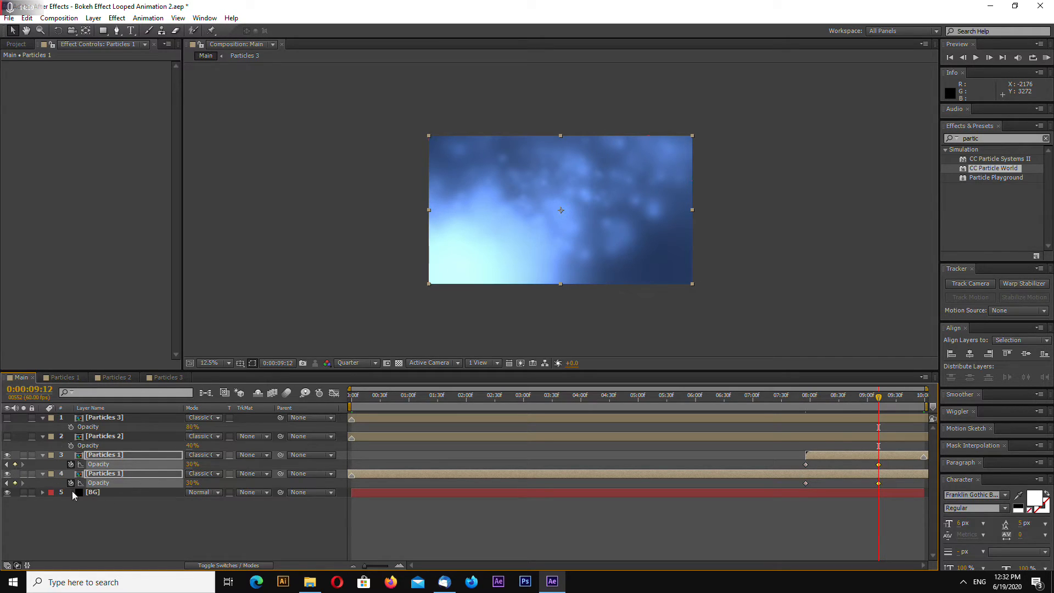
click(758, 537)
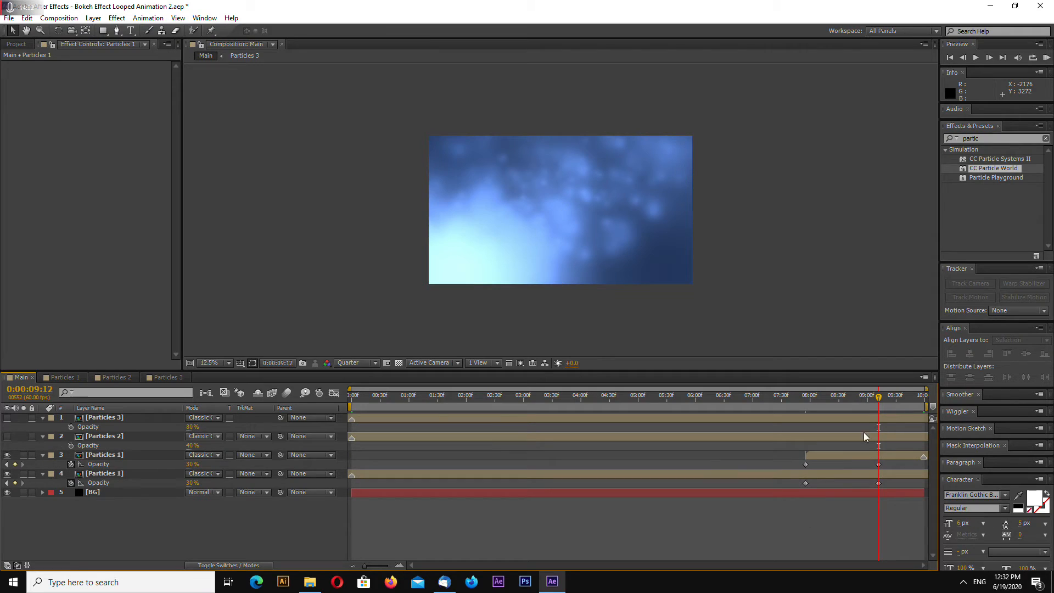
Set the upper Particles 1 copy's Opacity to 0% at its first keyframe, 0:00:07:55.
click(8, 484)
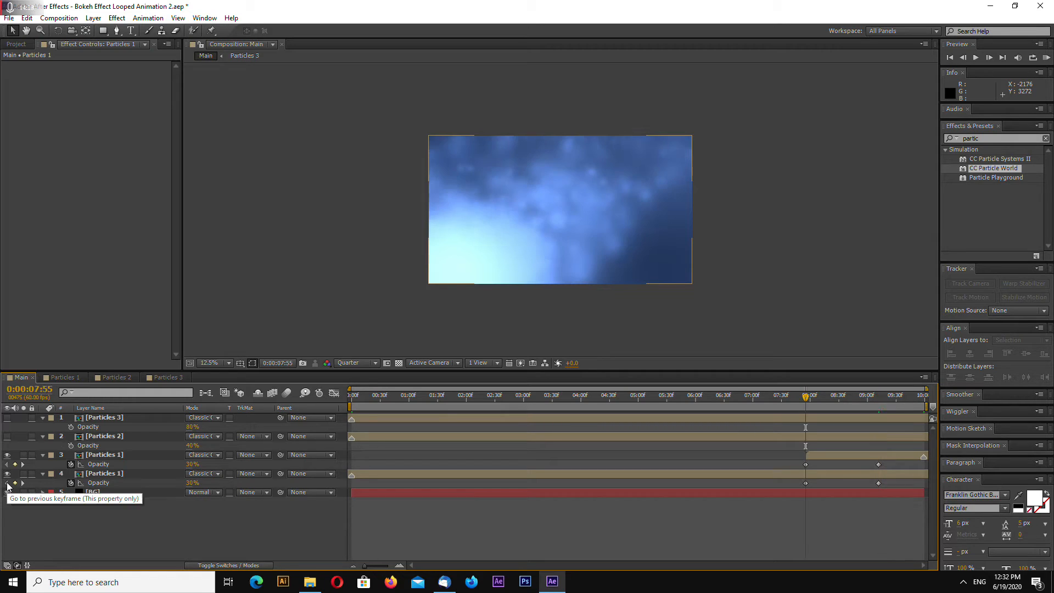
click(419, 475)
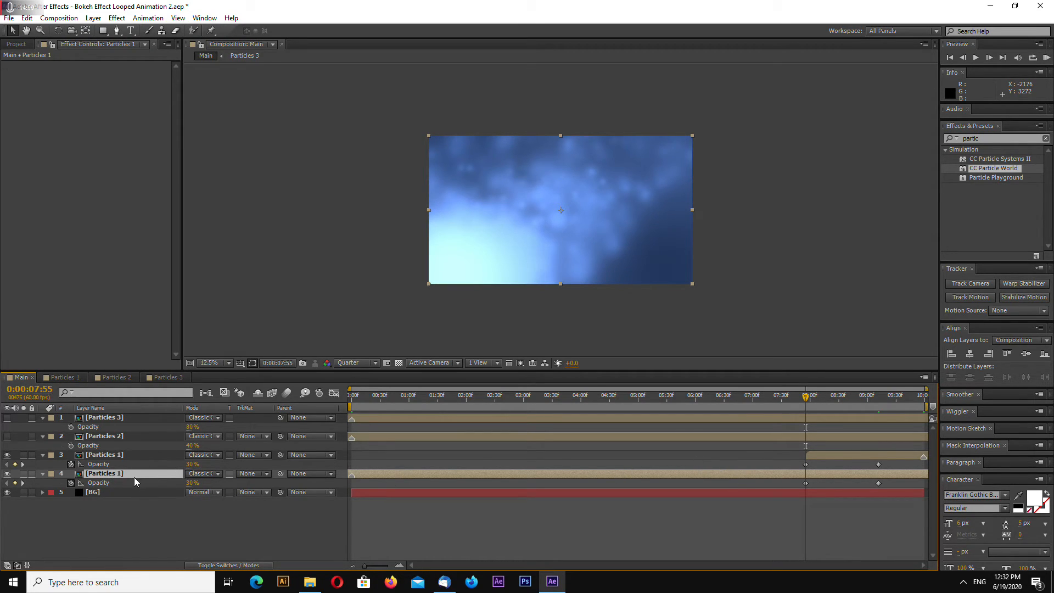
click(191, 466)
text(0)
key(Return)
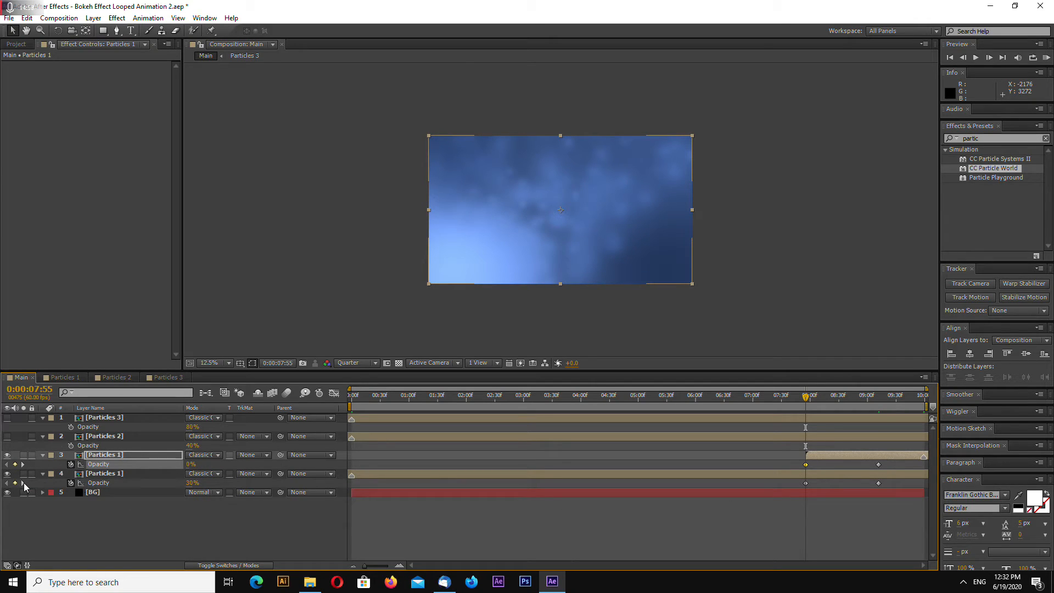
Set the lower Particles 1 layer's Opacity to 0% at its second keyframe, 0:00:09:12.
click(24, 483)
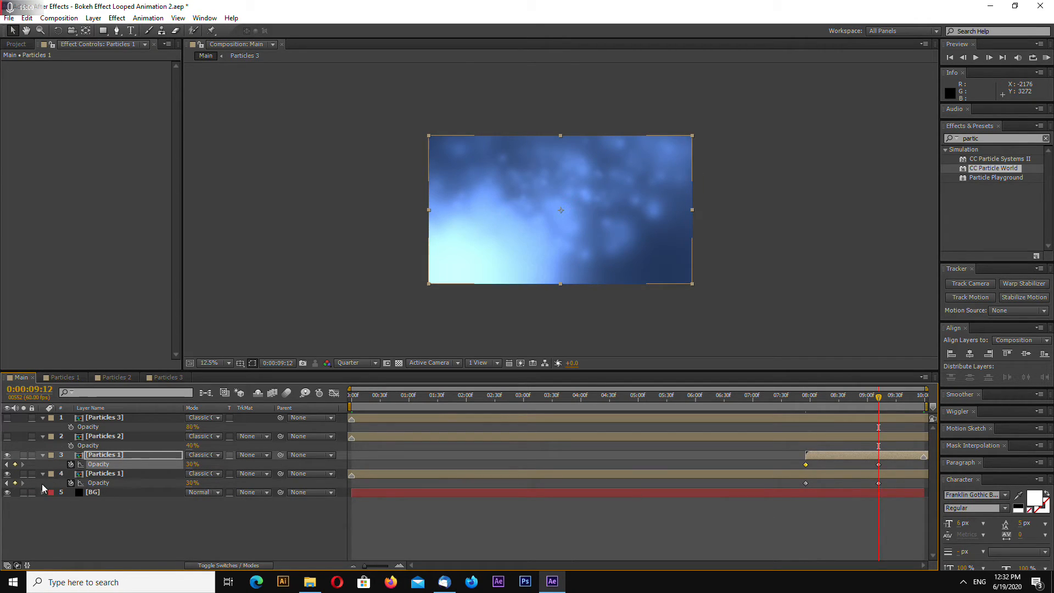
click(191, 483)
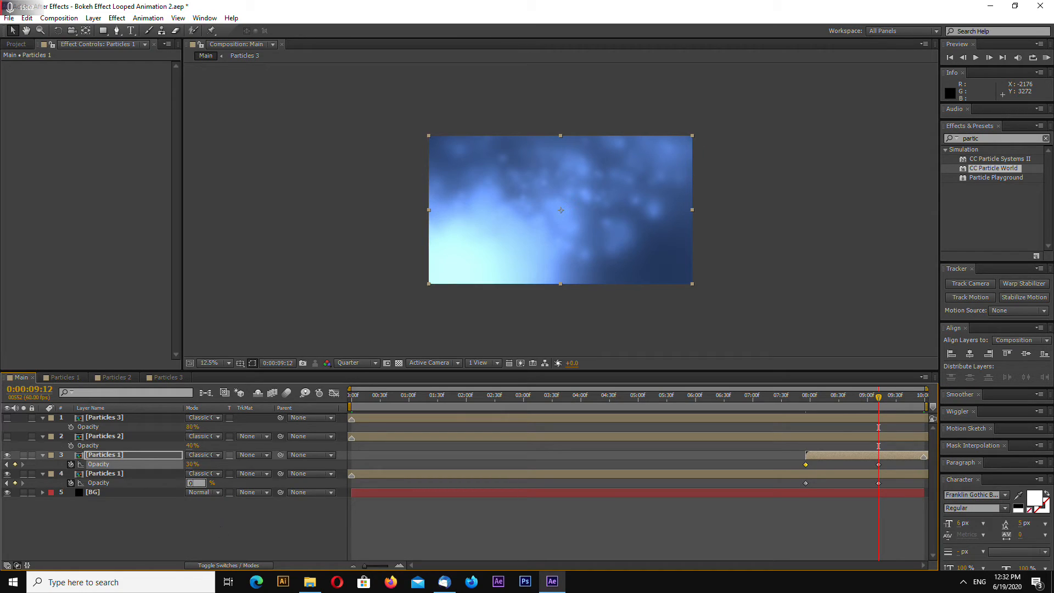
text(0)
key(Return)
Review the Particles 1 crossfade between 0:00:07:55 and 0:00:09:12 and compare the composition's first and last frames.
drag(861, 396, 808, 399)
click(8, 467)
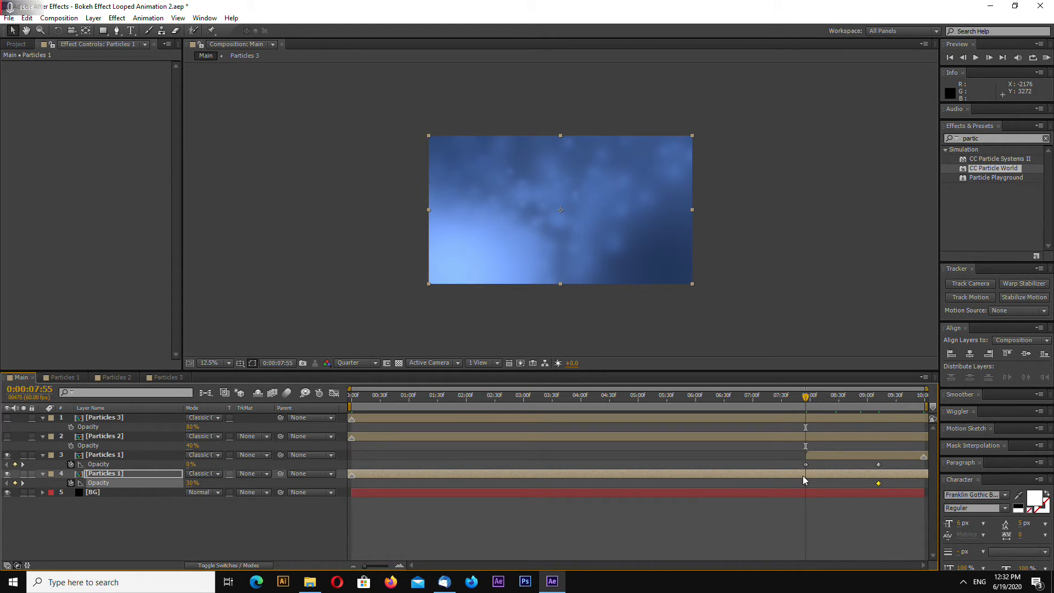
click(15, 483)
click(22, 483)
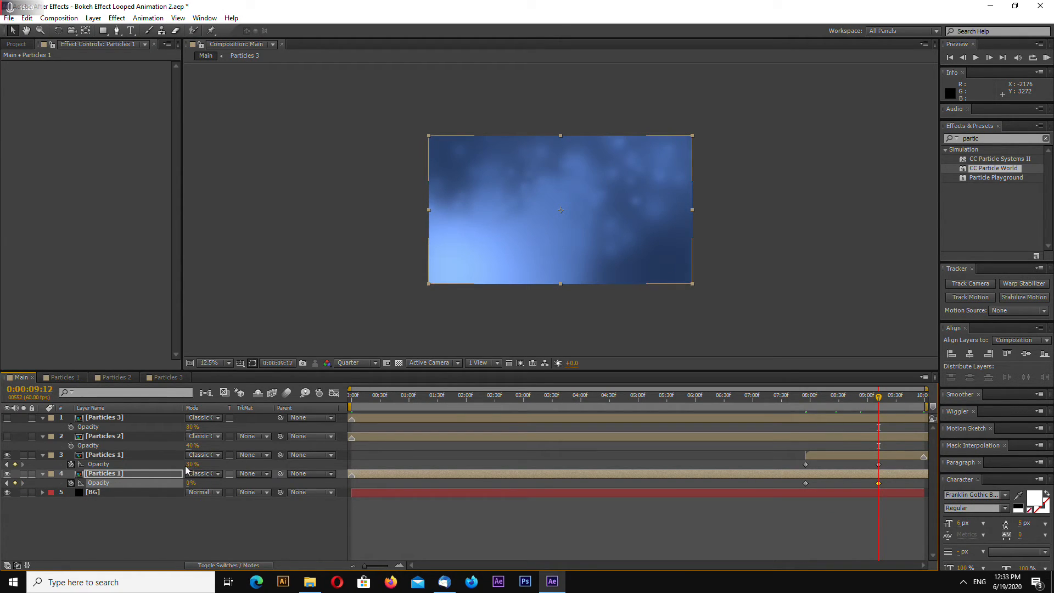
click(879, 483)
drag(878, 396, 949, 405)
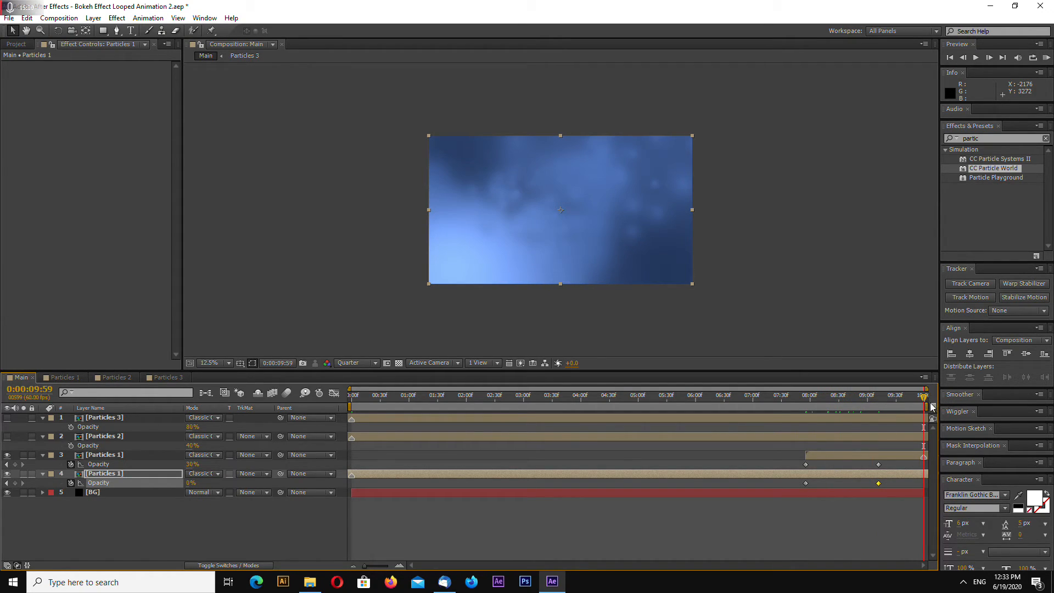
key(Home)
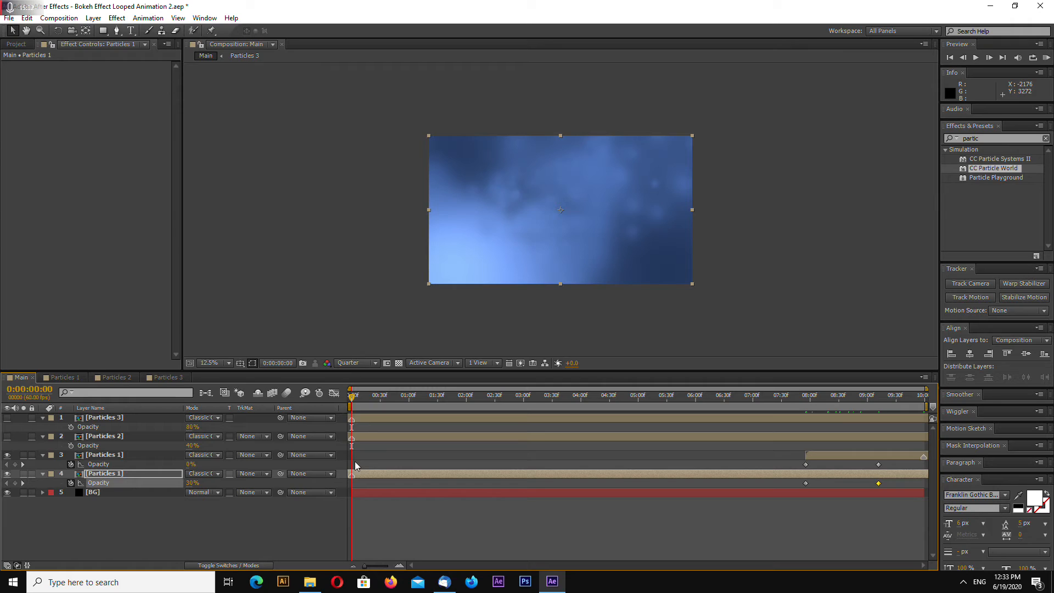
drag(353, 397, 975, 407)
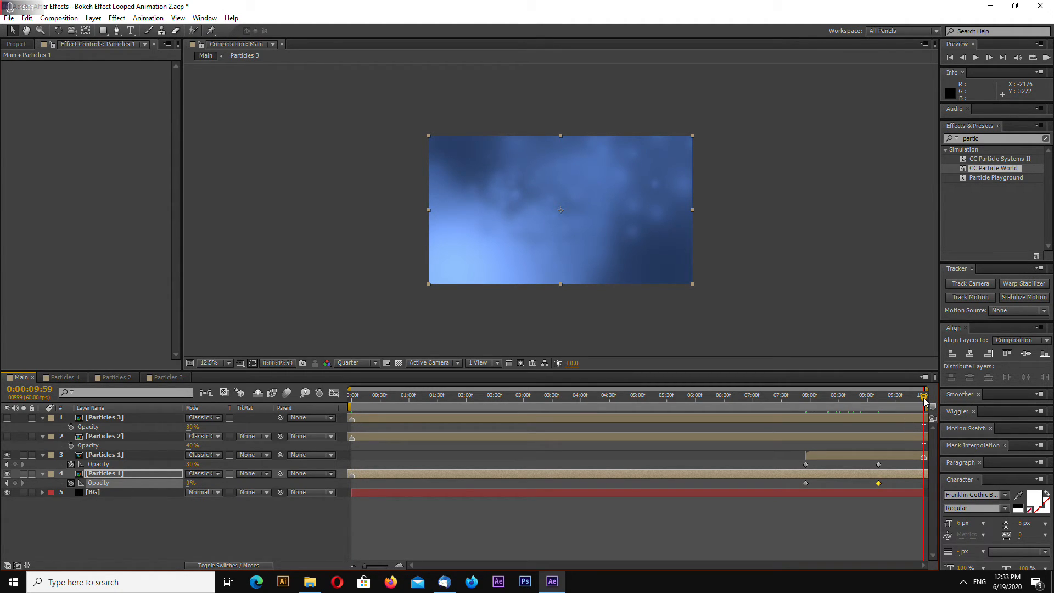
click(462, 386)
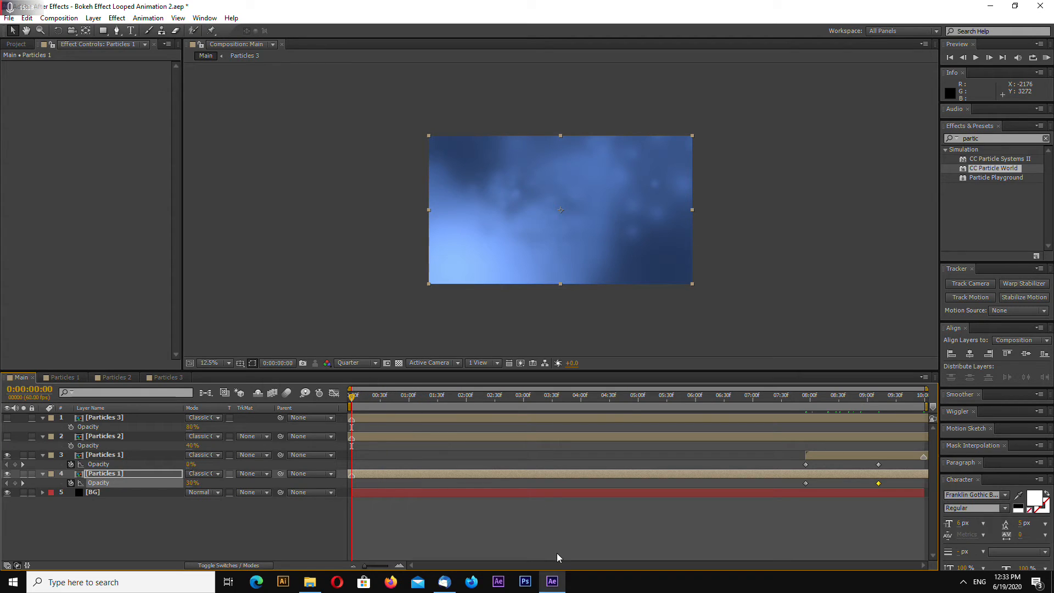
click(559, 536)
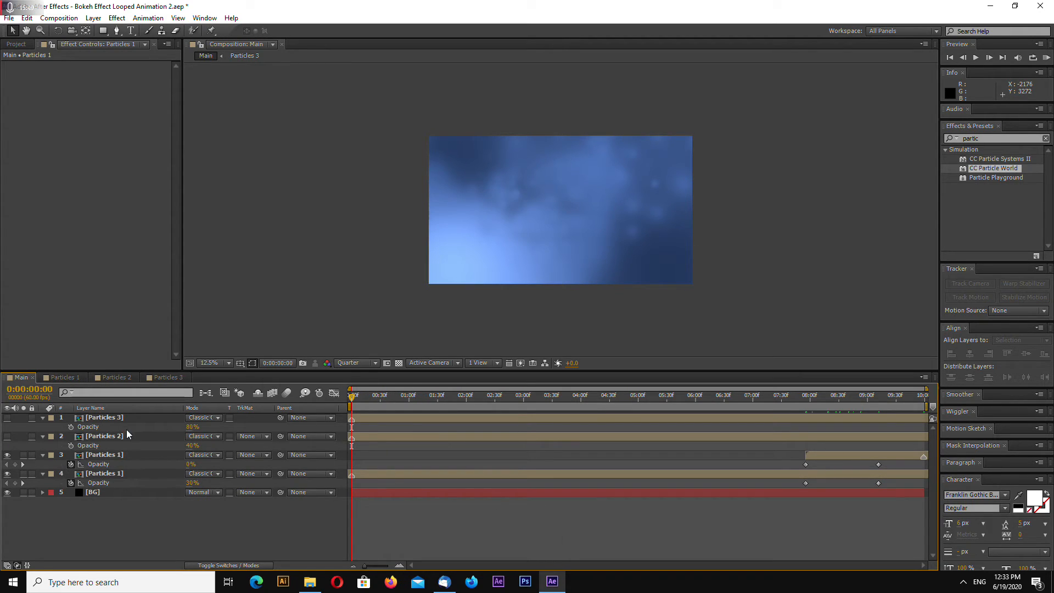
Show the Particles 2 layer in the Main composition and duplicate it.
click(7, 437)
click(386, 438)
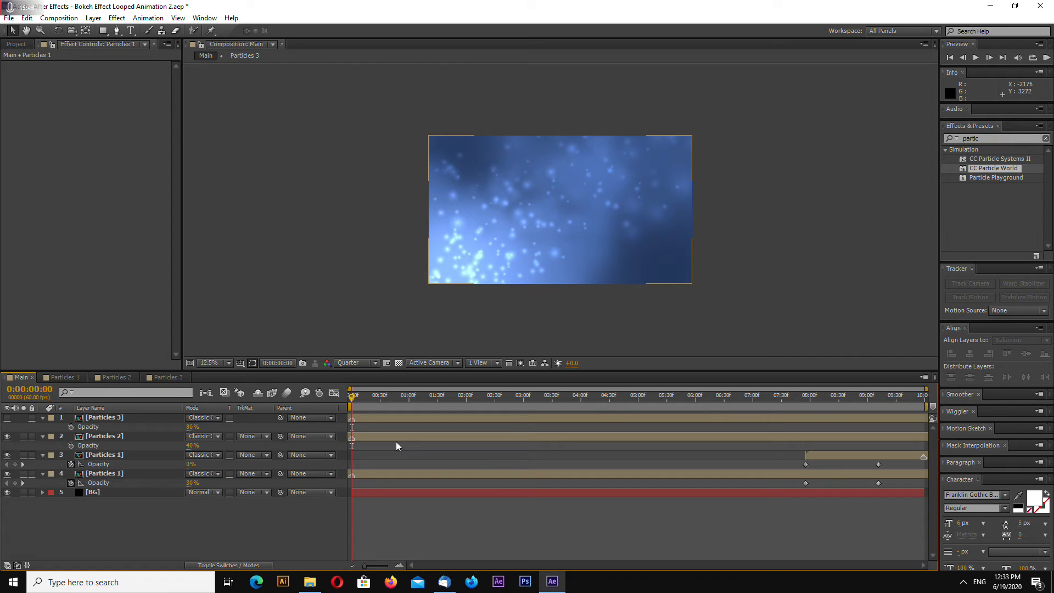
click(121, 437)
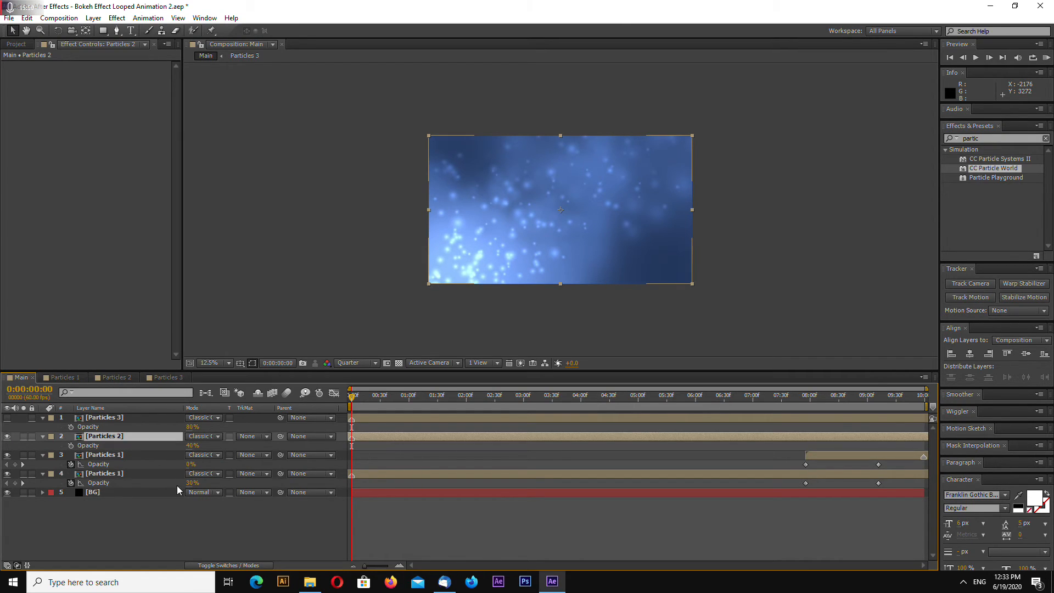
key(ctrl+d)
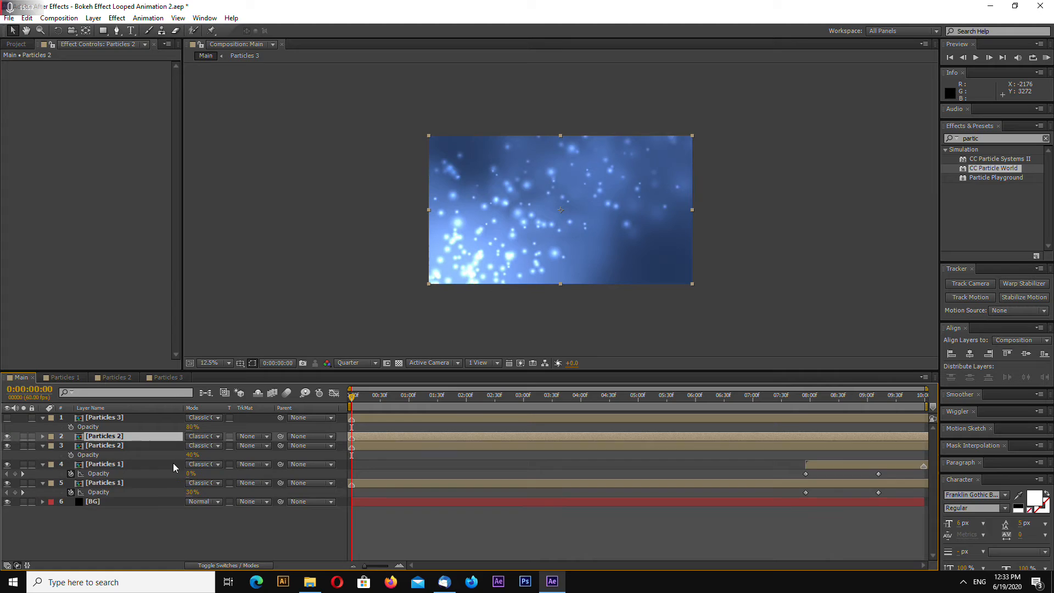
Slide the upper Particles 2 copy so its marker sits at the composition's last frame, 0:00:09:59.
drag(403, 439, 937, 442)
drag(352, 398, 970, 403)
key(equal)
key(equal)
drag(904, 436, 895, 437)
key(minus)
key(minus)
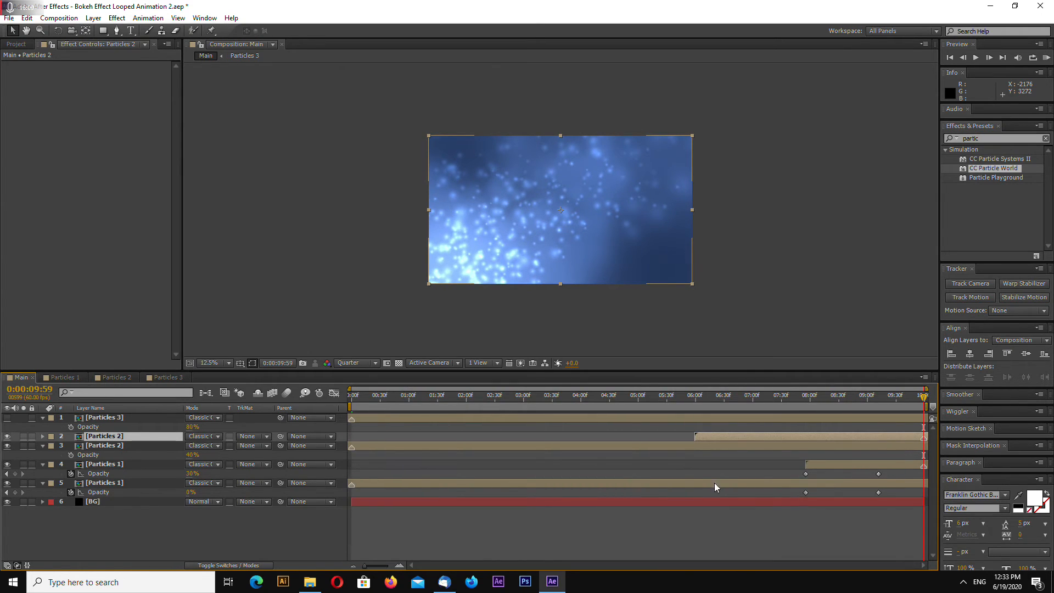
Add Opacity keyframes to both Particles 2 layers at 0:00:05:59, where the upper copy begins.
drag(926, 400, 703, 399)
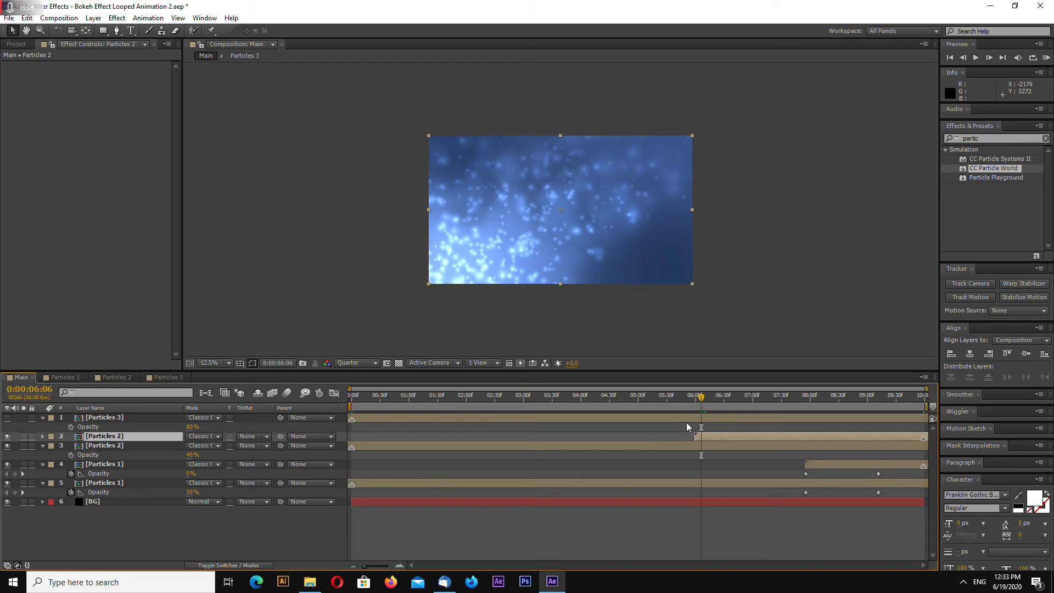
mouse_move(703, 397)
mouse_down()
mouse_move(685, 399)
mouse_move(699, 399)
mouse_up()
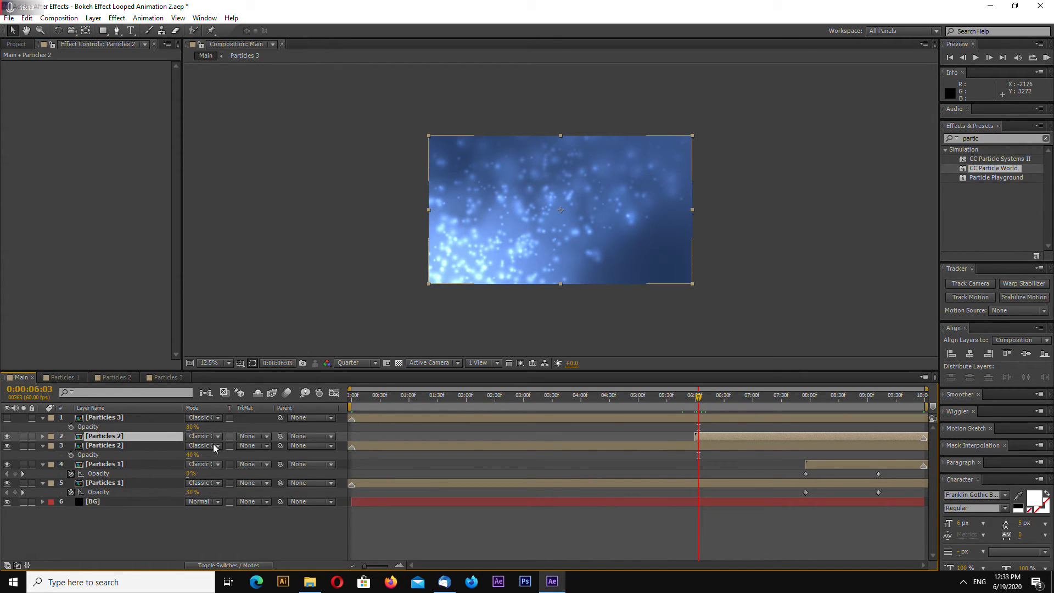
drag(700, 399, 696, 401)
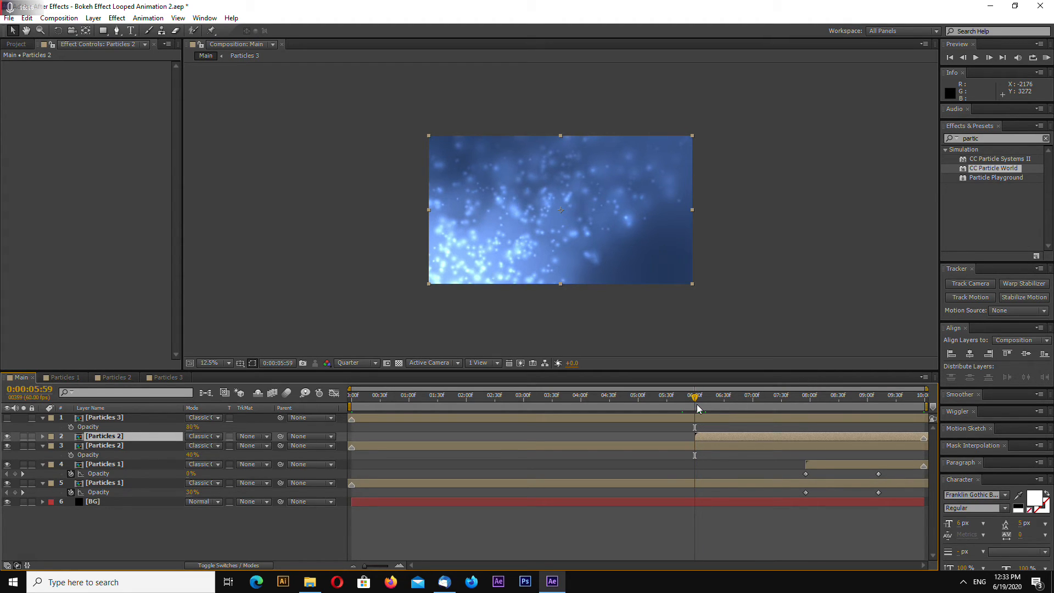
key(equal)
key(equal)
key(equal)
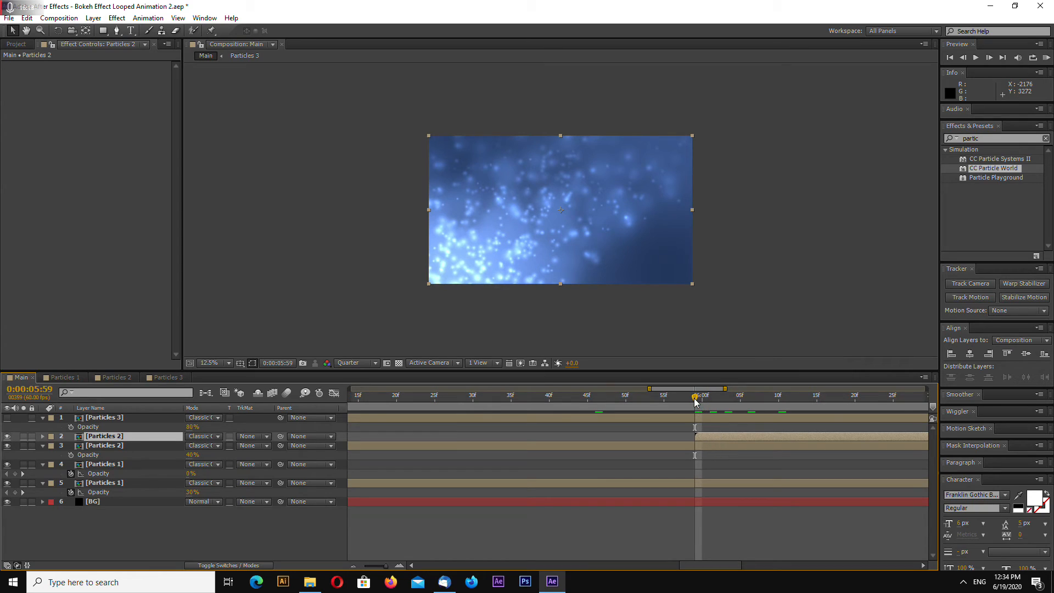
key(equal)
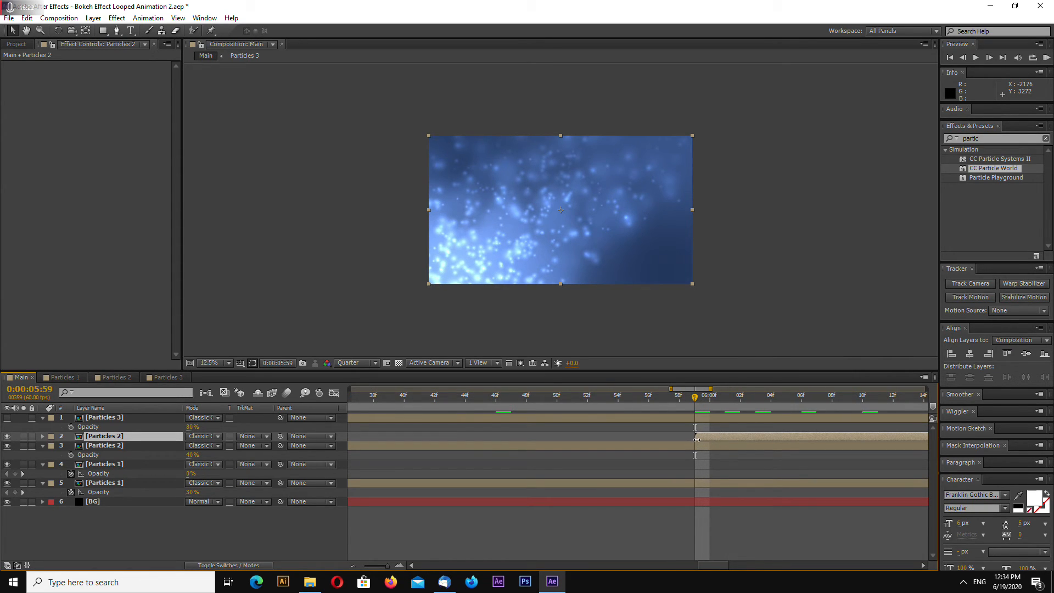
key(minus)
key(minus)
key(minus)
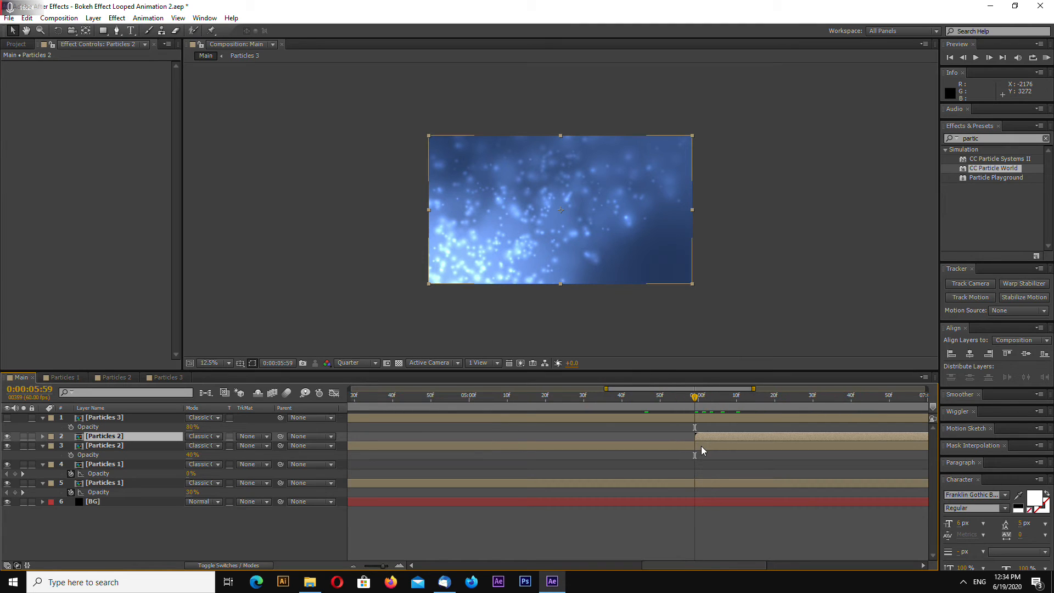
shift+click(128, 446)
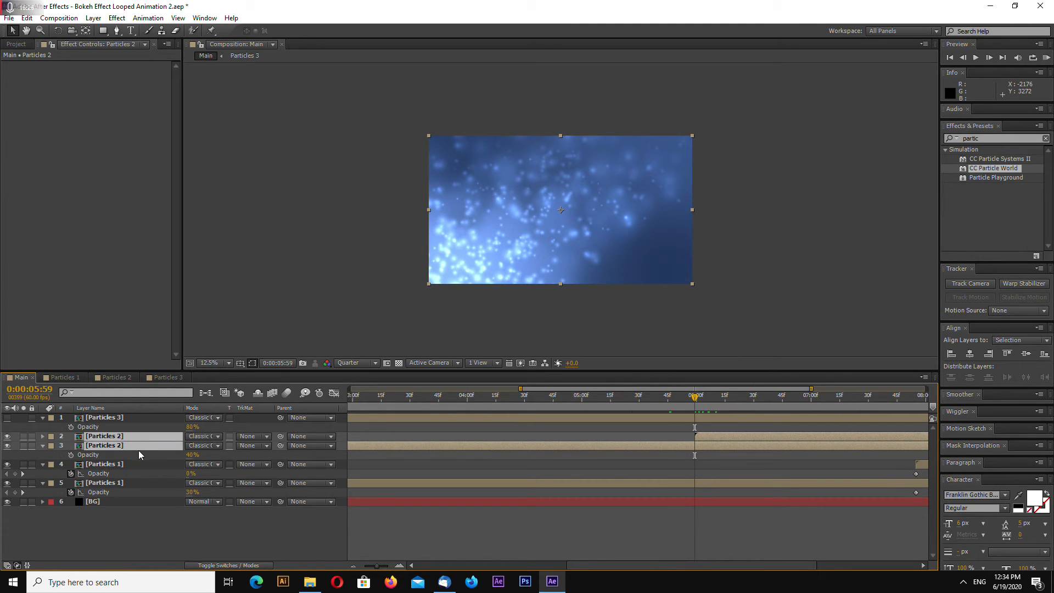
key(t)
key(alt+shift+t)
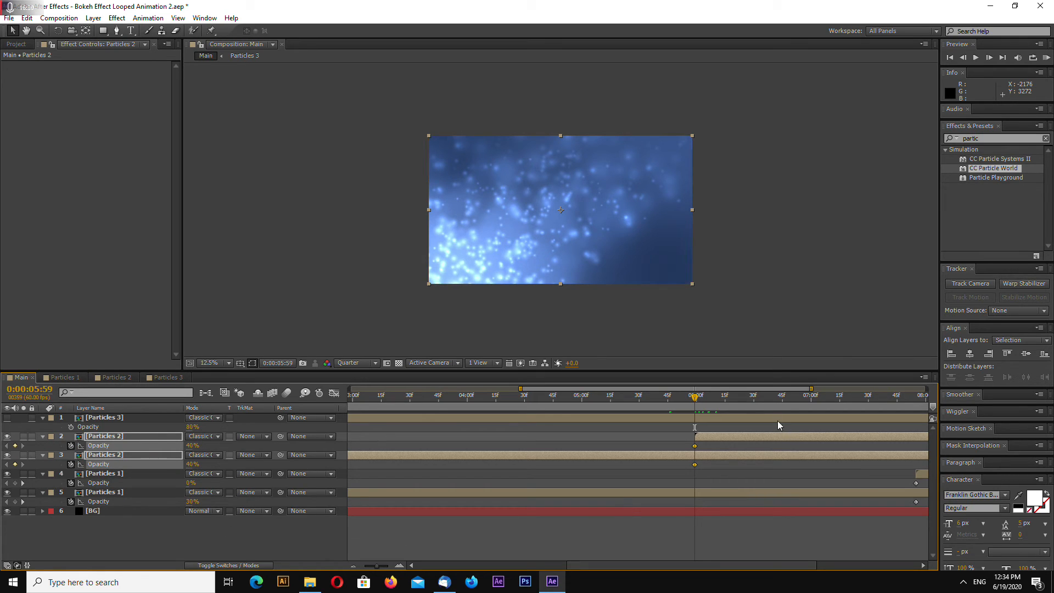
Add Opacity keyframes to both Particles 2 layers at 0:00:07:00 and set the lower layer's value there to 0%.
drag(697, 401, 814, 407)
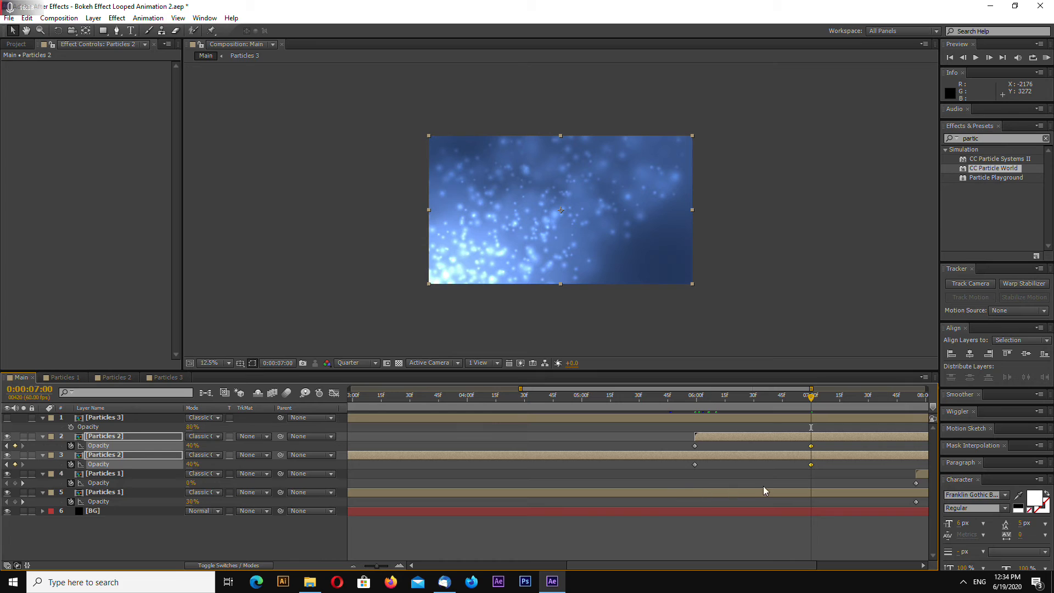
click(791, 526)
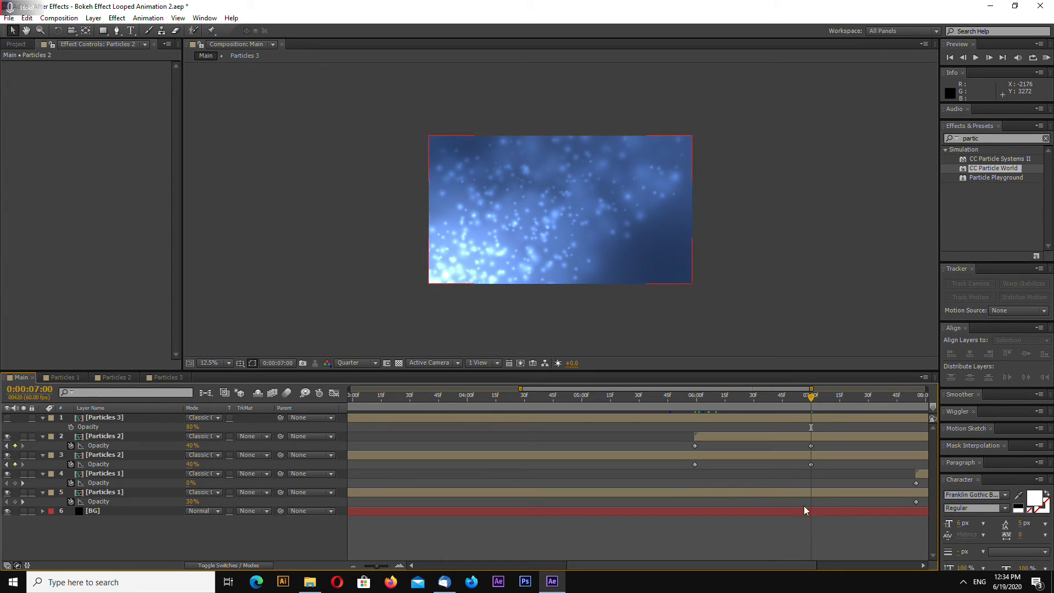
click(766, 457)
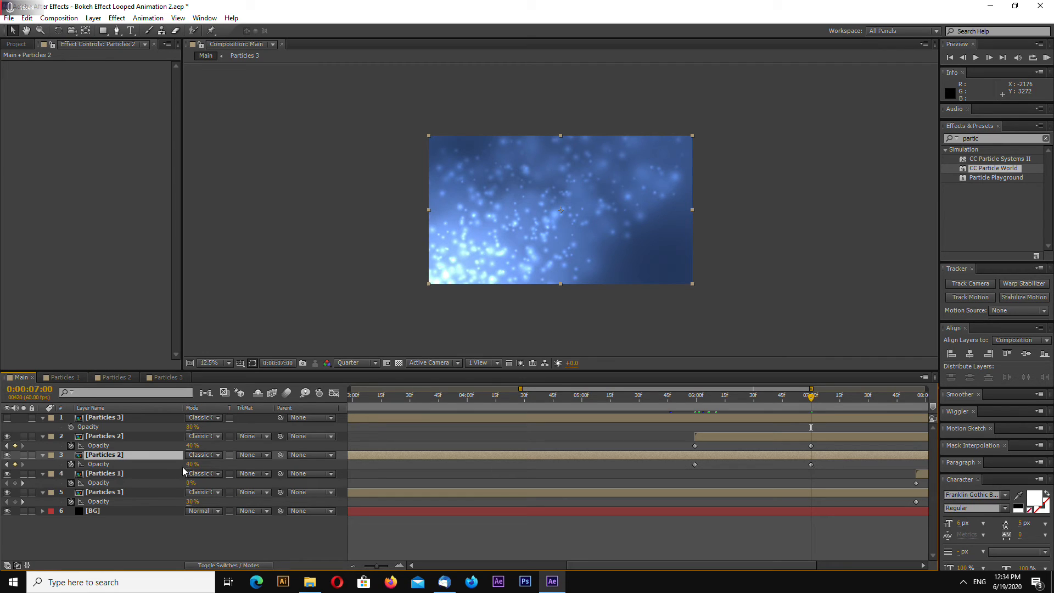
key(Return)
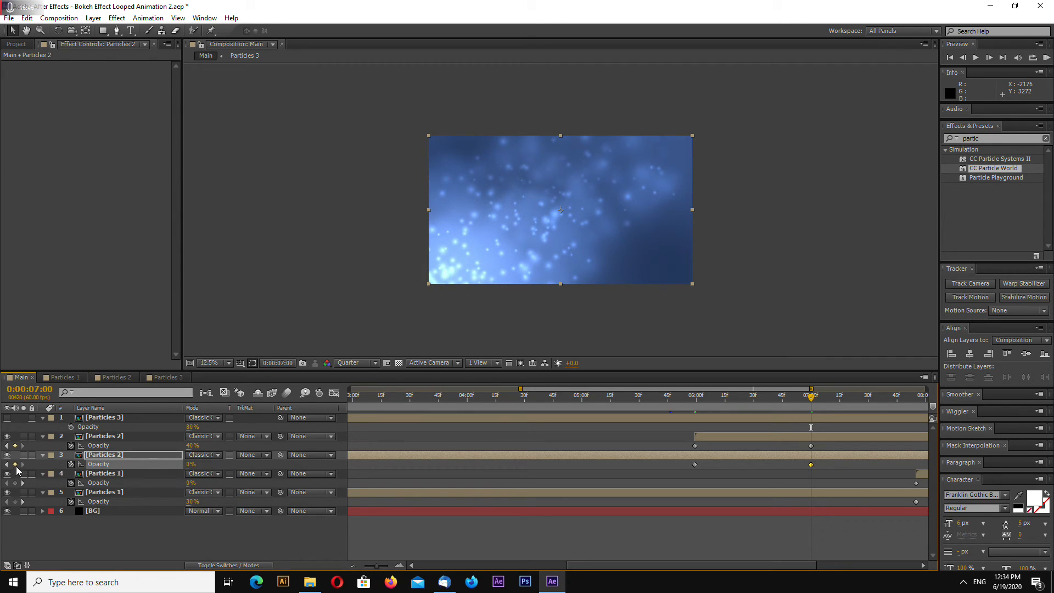
Set the upper Particles 2 copy's Opacity to 0% at its first keyframe, 0:00:05:59.
click(7, 465)
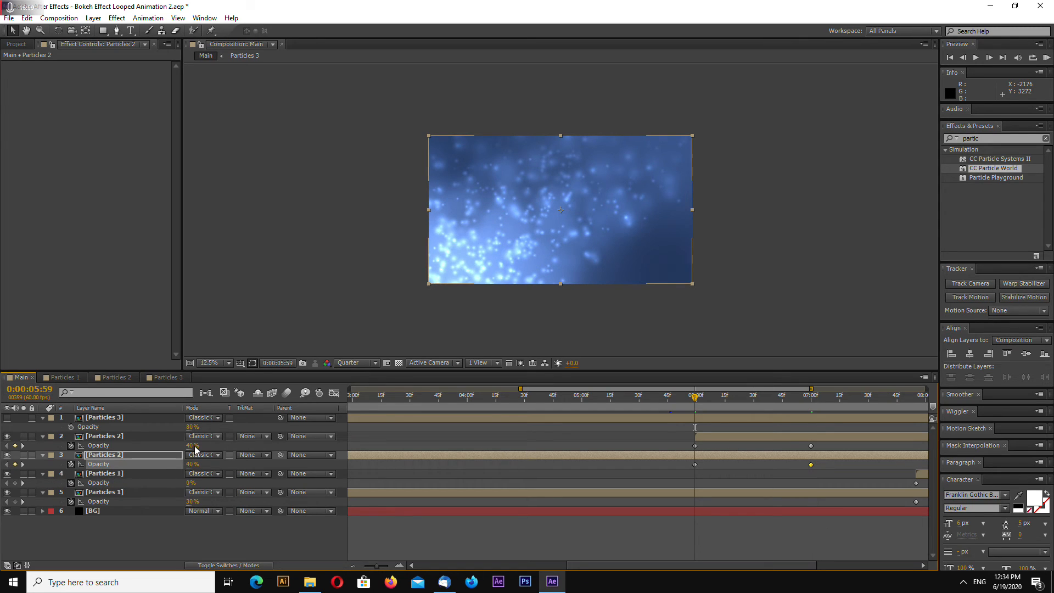
click(192, 445)
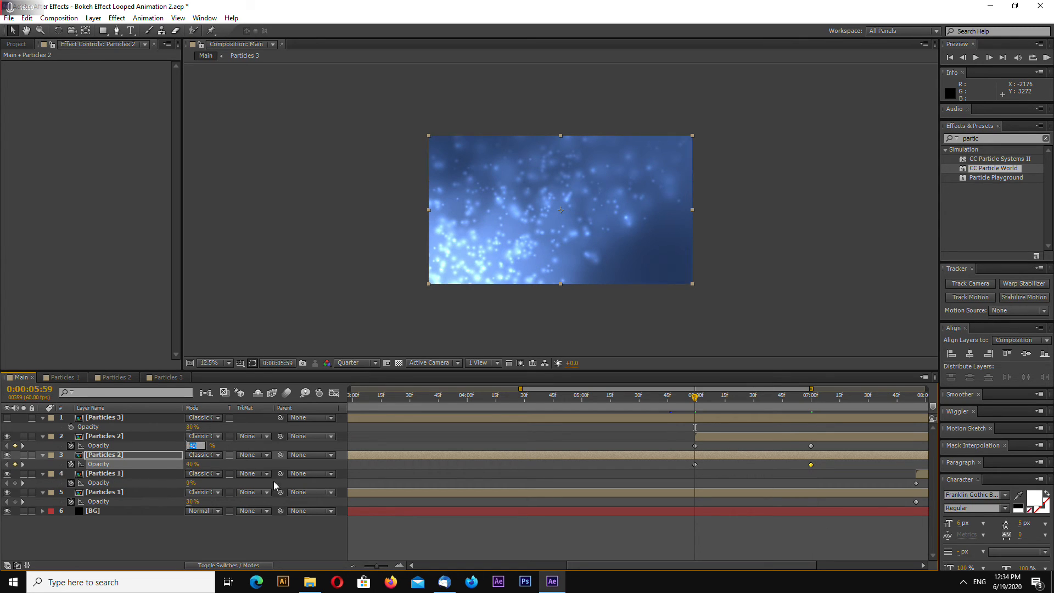
text(0)
key(Return)
Review the Particles 2 crossfade and compare the composition's first and last frames.
drag(695, 401, 839, 402)
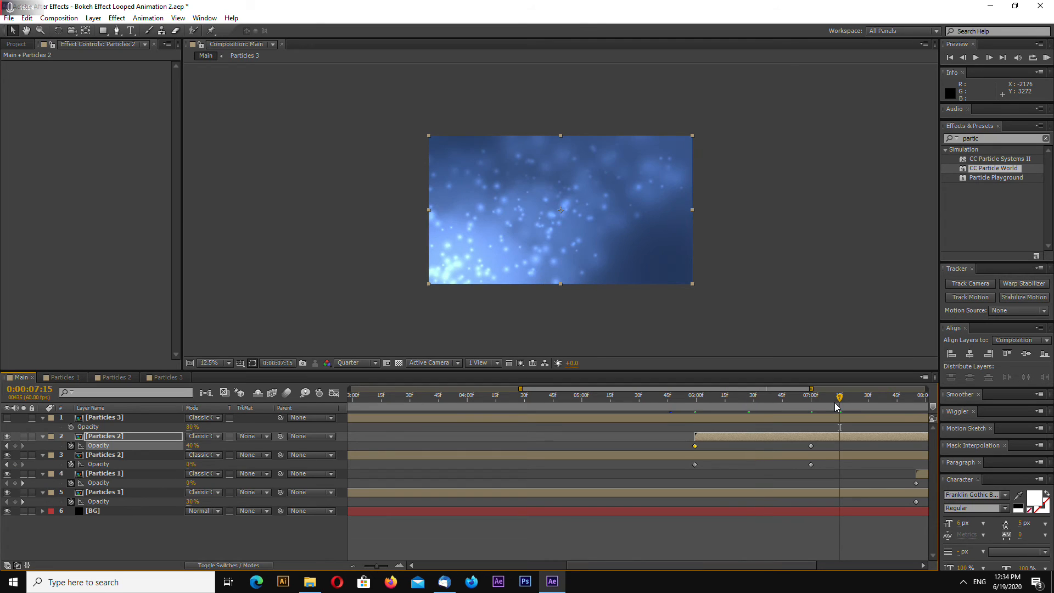
key(Home)
key(minus)
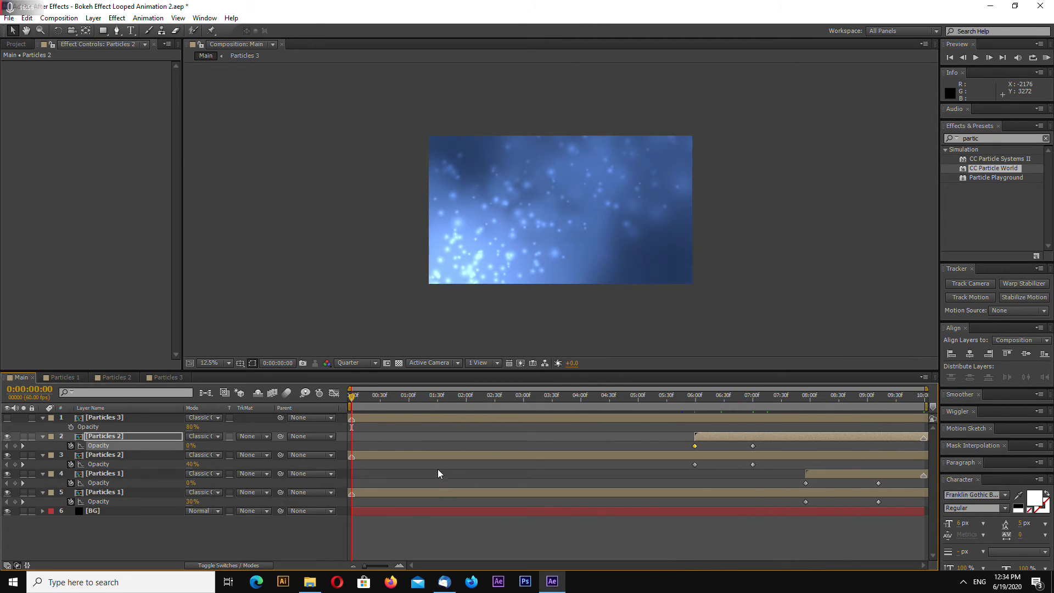
drag(352, 400, 924, 397)
key(Home)
key(End)
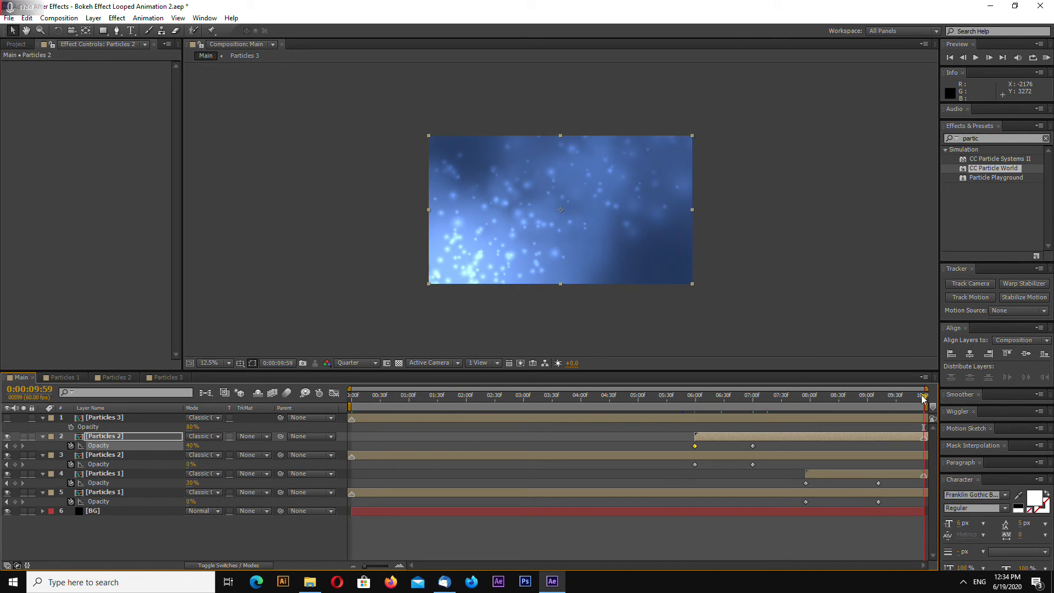
Show the Particles 3 layer in the Main composition and duplicate it.
key(Home)
click(122, 419)
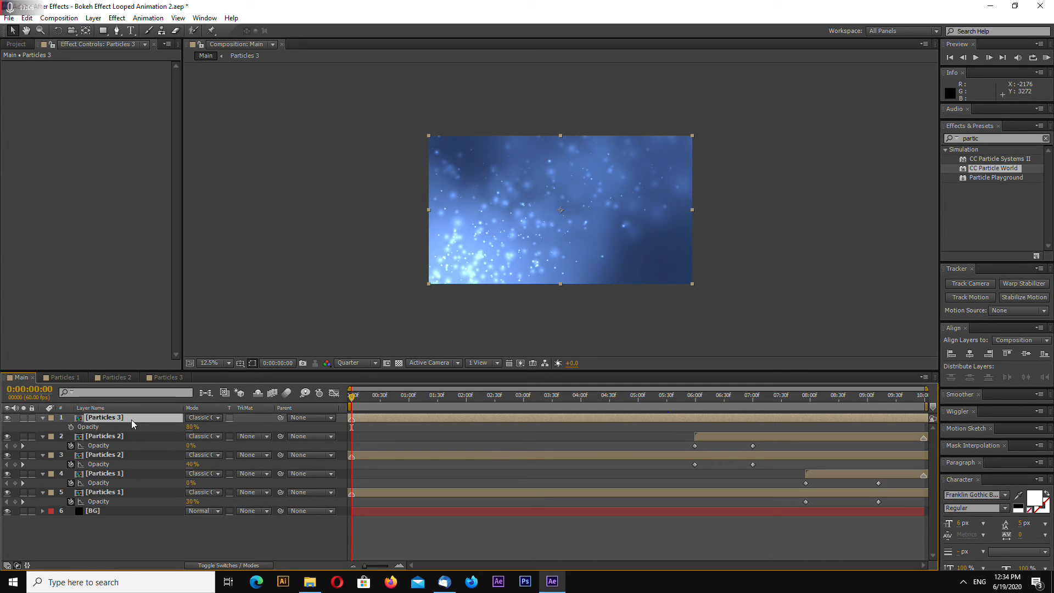
key(ctrl+d)
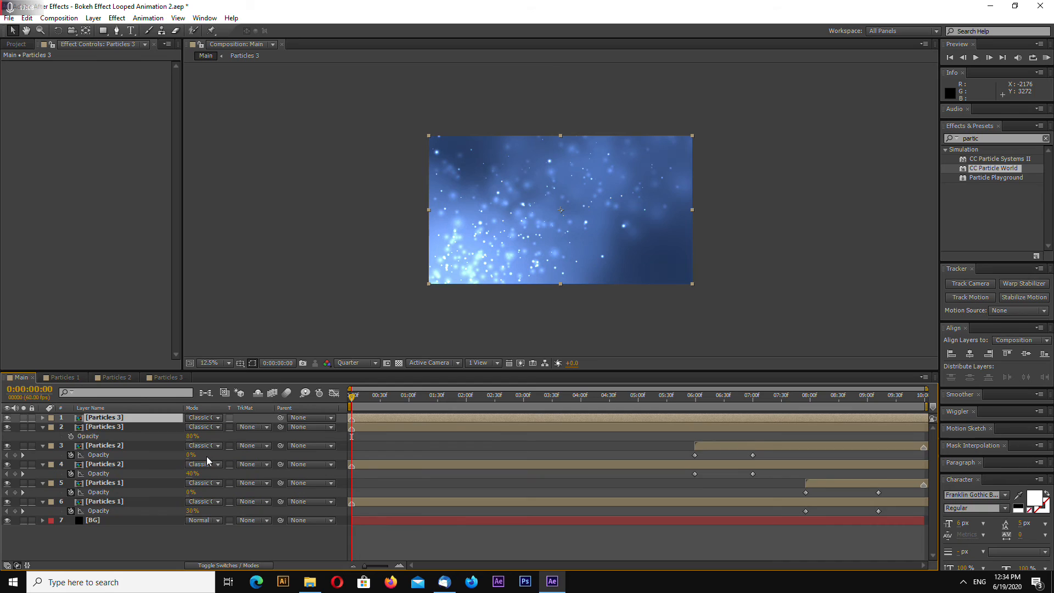
Slide the upper Particles 3 copy so its marker sits at the composition's last frame, 0:00:09:59.
drag(357, 420, 927, 426)
key(End)
key(equal)
key(equal)
key(equal)
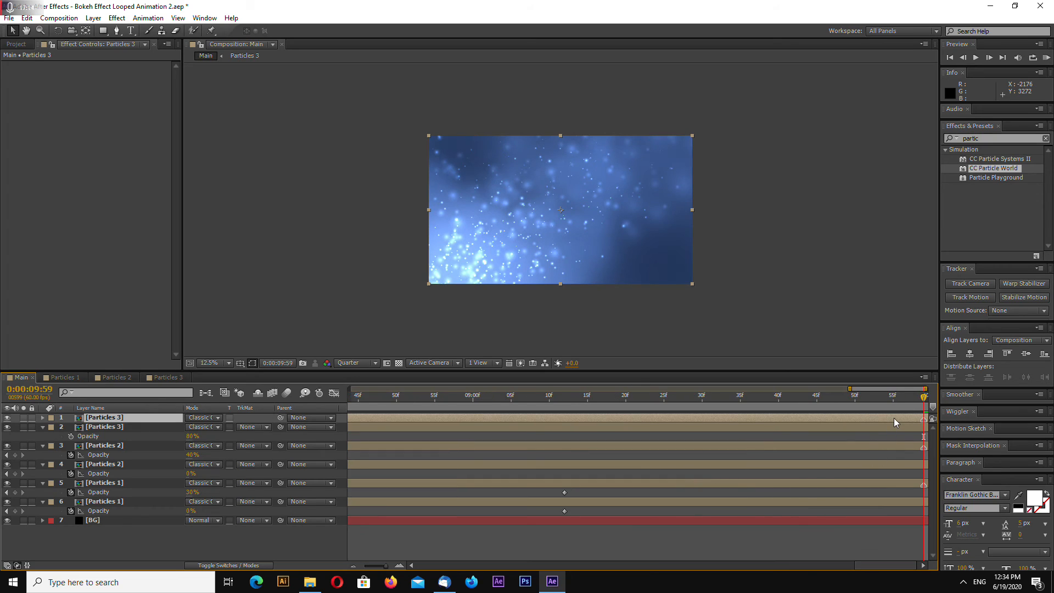
Add Opacity keyframes to both Particles 3 layers at 0:00:04:27, where the upper copy begins.
key(minus)
key(minus)
key(minus)
drag(925, 396, 608, 402)
key(equal)
key(equal)
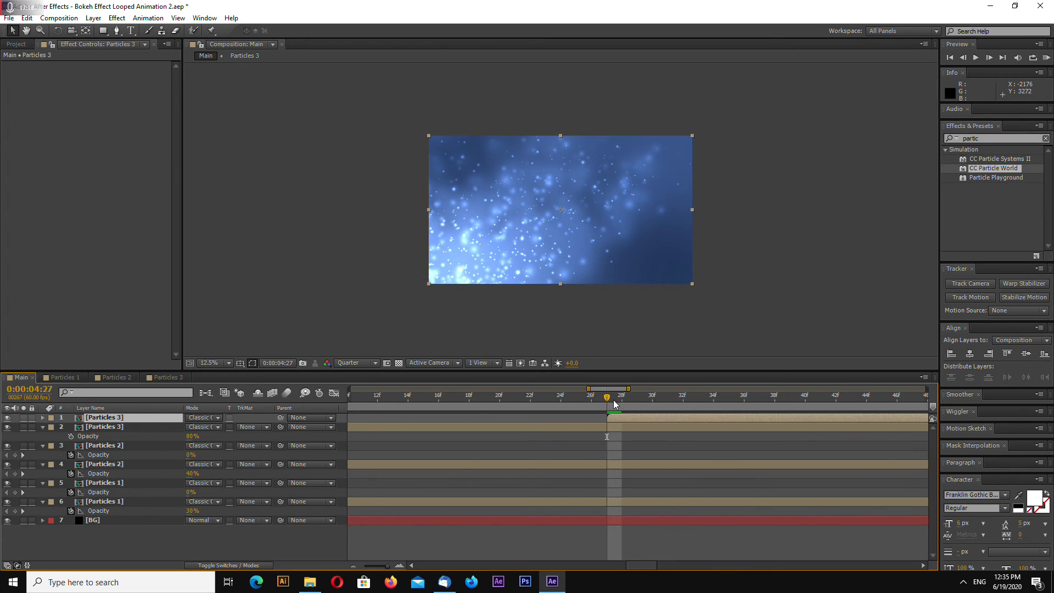
key(minus)
key(minus)
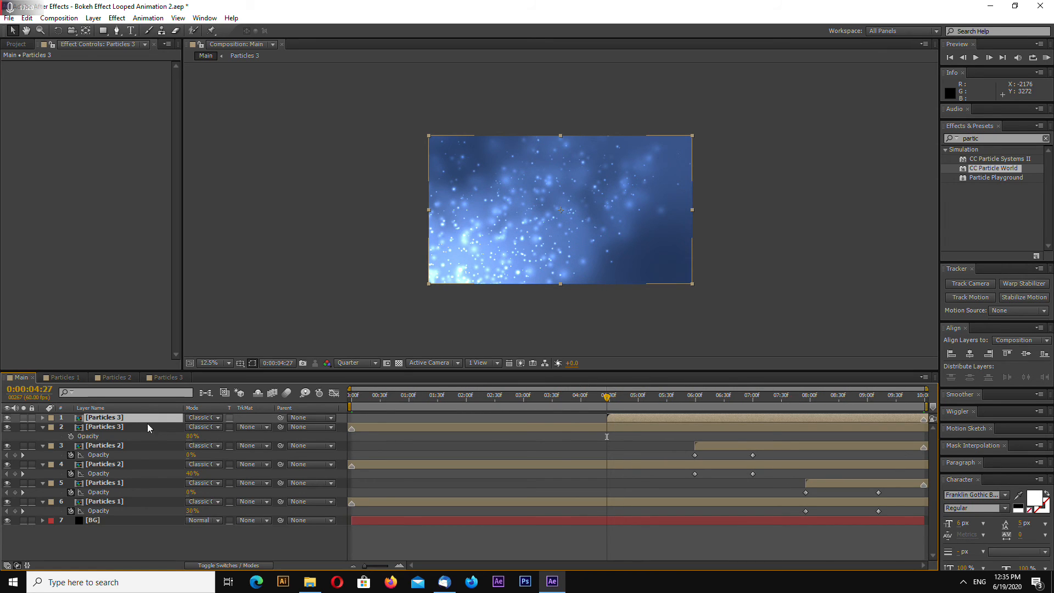
shift+click(120, 427)
key(t)
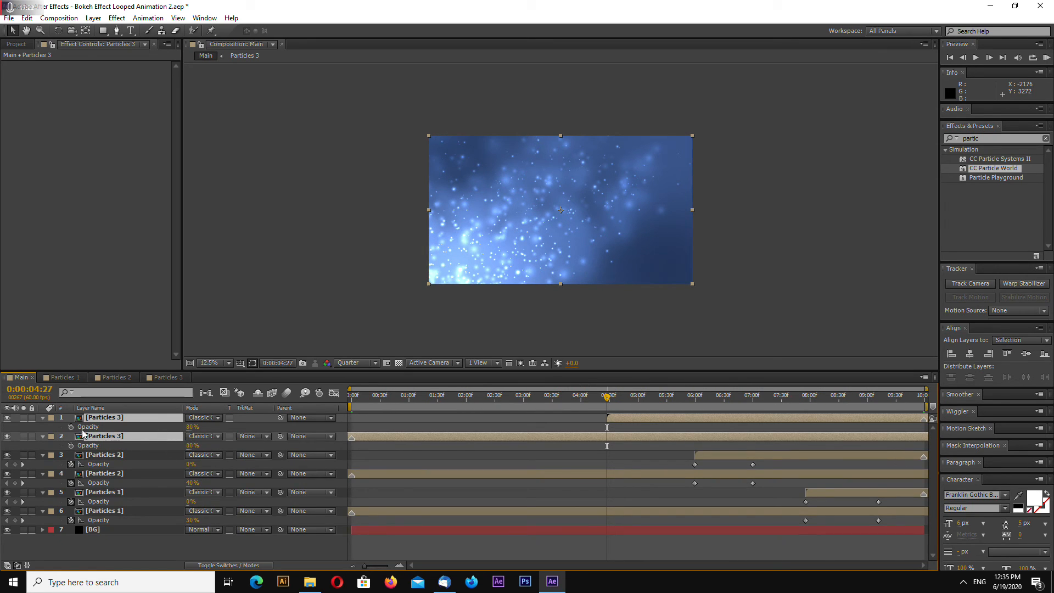
click(71, 427)
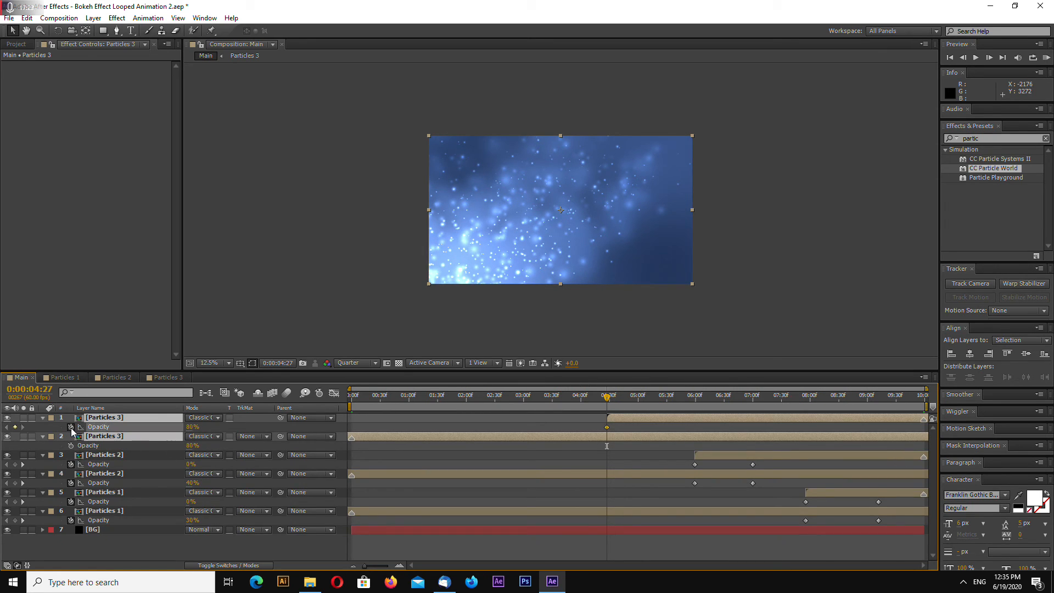
Add Opacity keyframes to both Particles 3 layers at 0:00:06:14 and set the lower layer's value there to 0%.
click(709, 405)
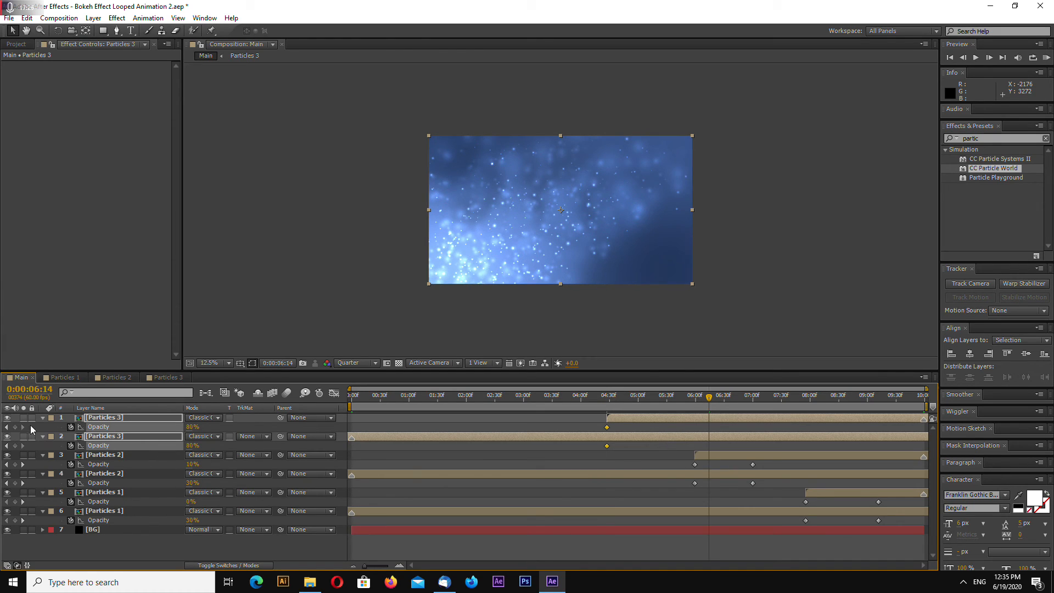
click(16, 427)
click(206, 447)
click(700, 436)
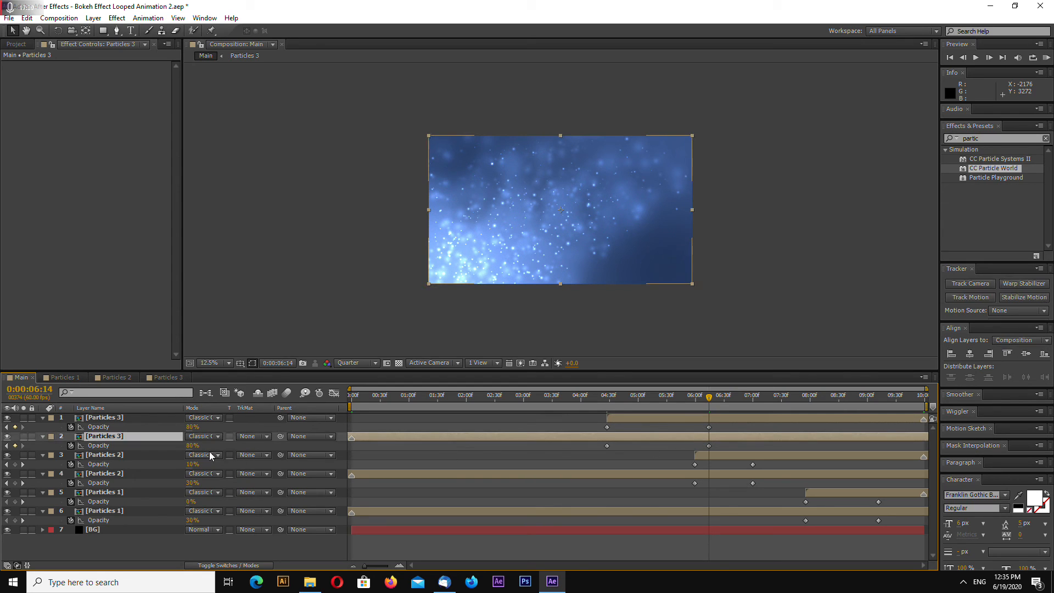
click(191, 446)
text(0)
key(Return)
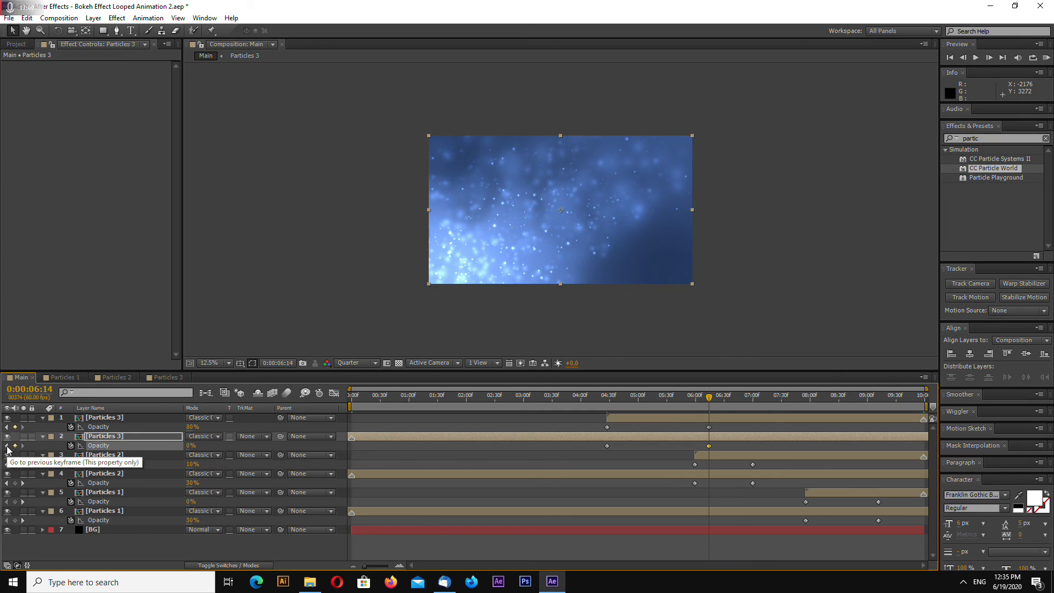
Set the upper Particles 3 copy's Opacity to 0% at its first keyframe, 0:00:04:27.
click(7, 445)
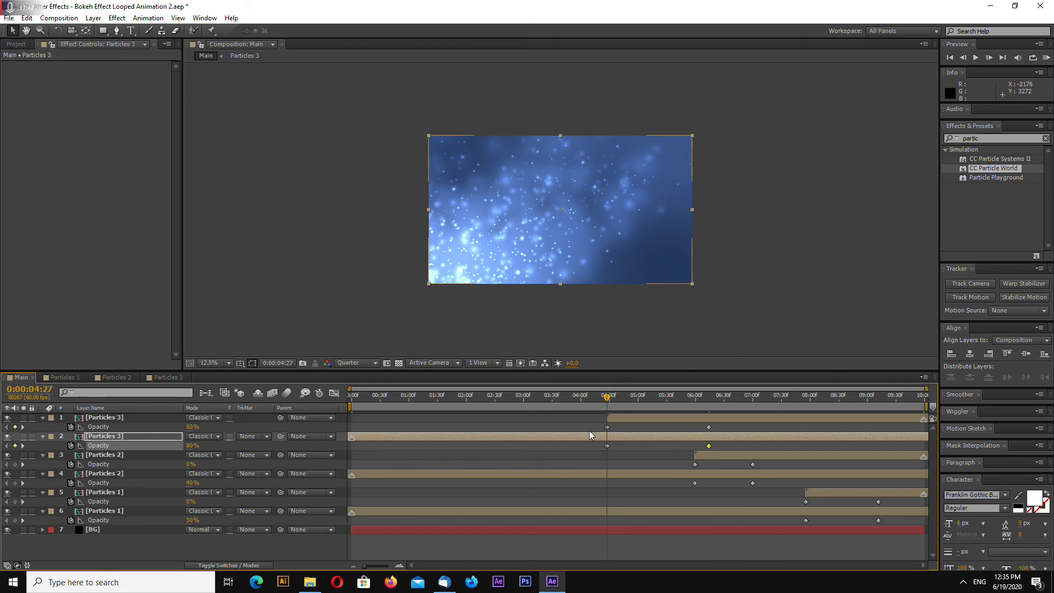
click(191, 427)
text(0)
key(Return)
Compare the first and last frames of the full composition with all particle layers shown and briefly preview its opening.
drag(608, 398, 1051, 391)
drag(932, 409, 298, 397)
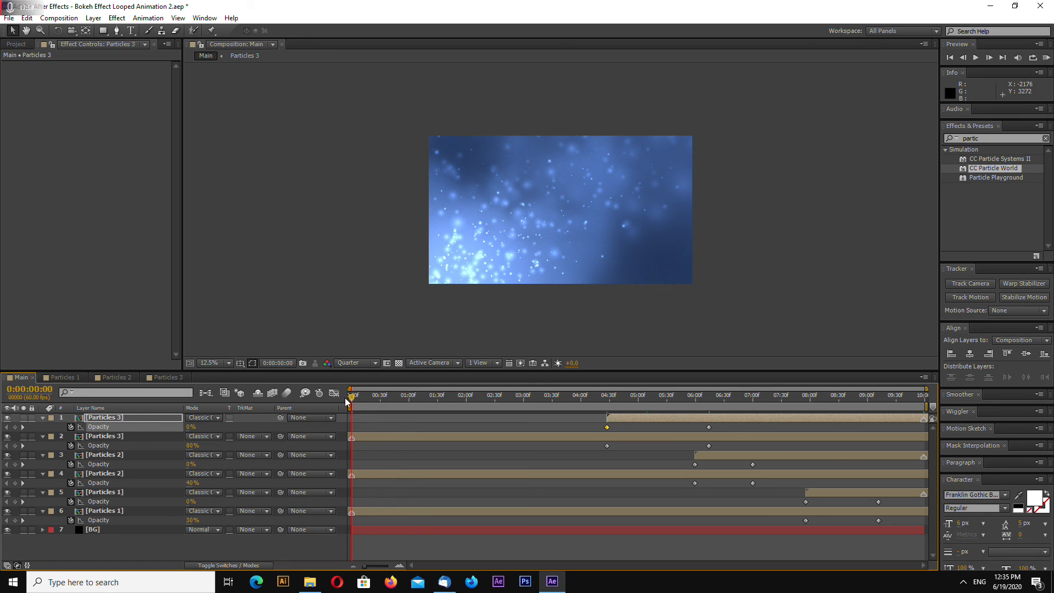
drag(353, 401, 967, 420)
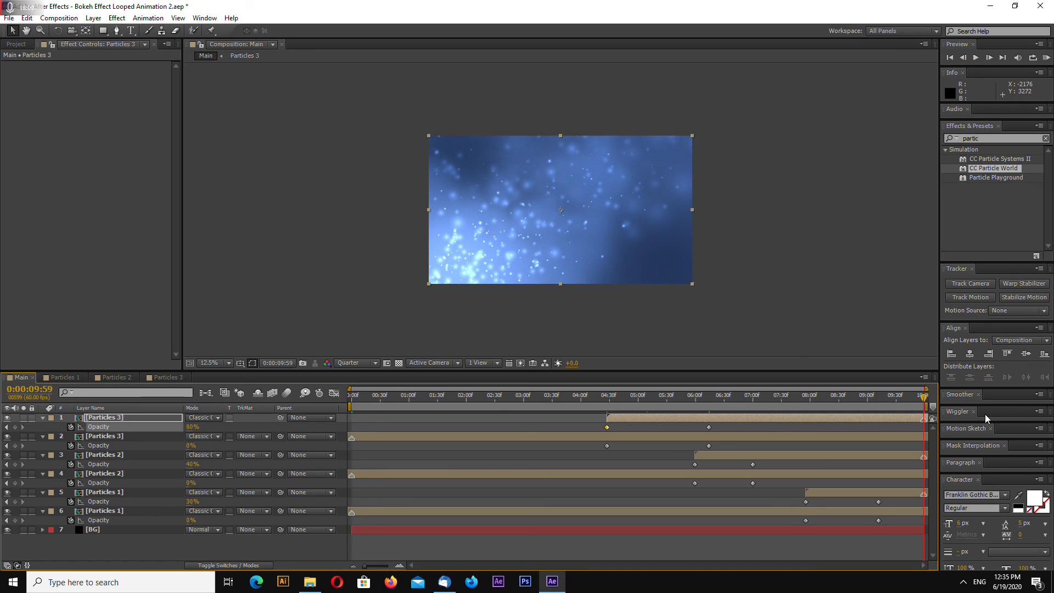
click(699, 402)
drag(700, 402, 336, 396)
key(space)
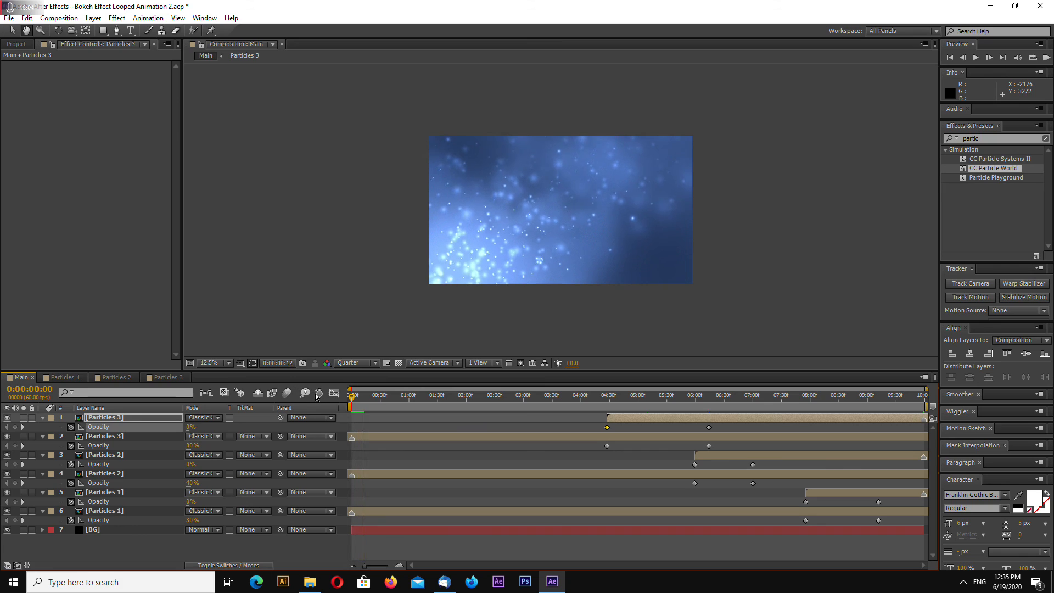
key(space)
drag(367, 399, 316, 397)
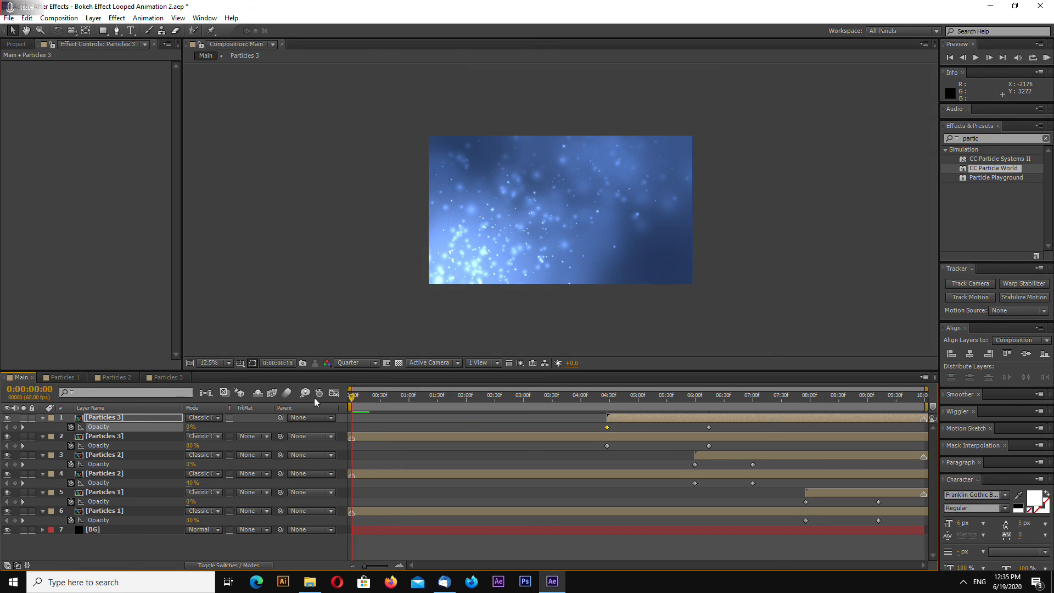